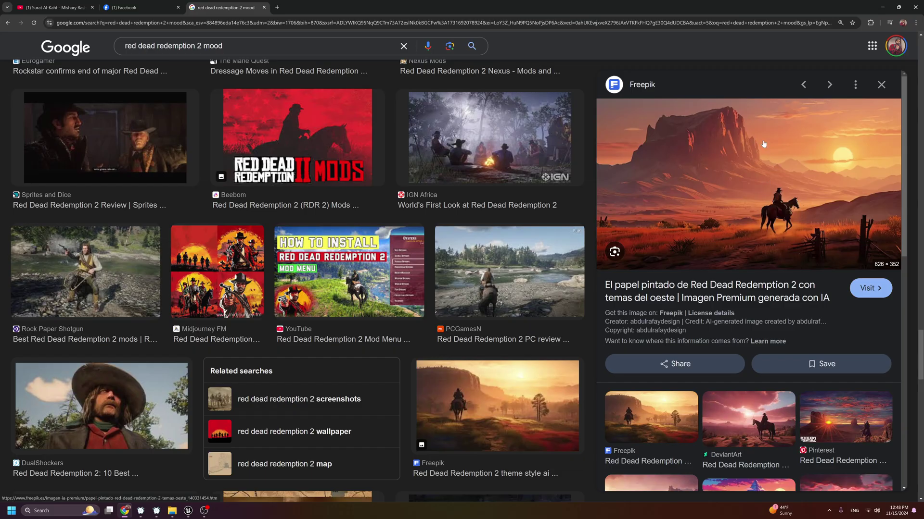
# Switch to Unreal Editor and rotate the sun until it sits low over the distant valley, backlighting the horse and man.
pyautogui.click(882, 7)
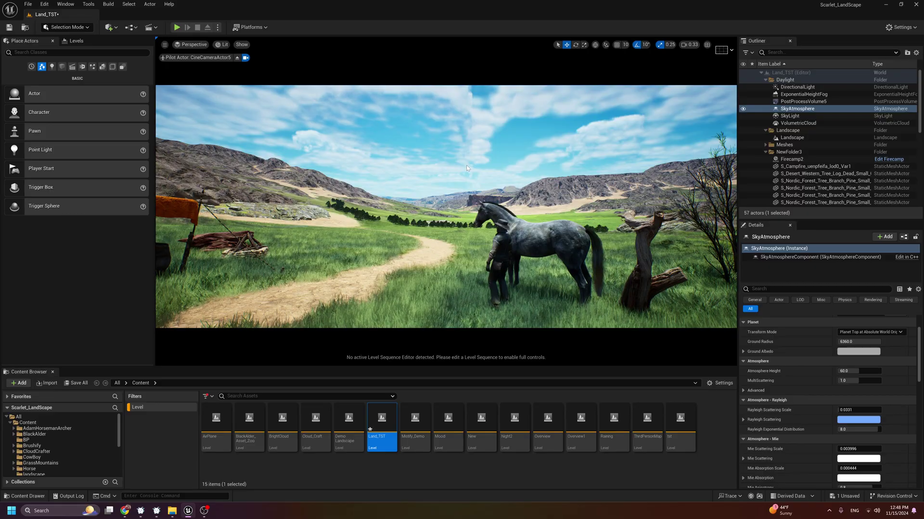
pyautogui.hotkey('ctrl', 'l')
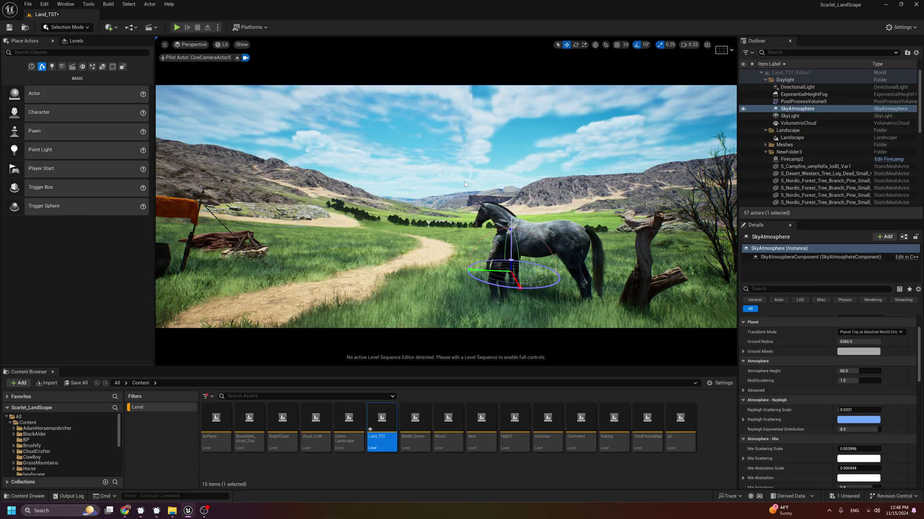
pyautogui.hotkey('ctrl', 'l')
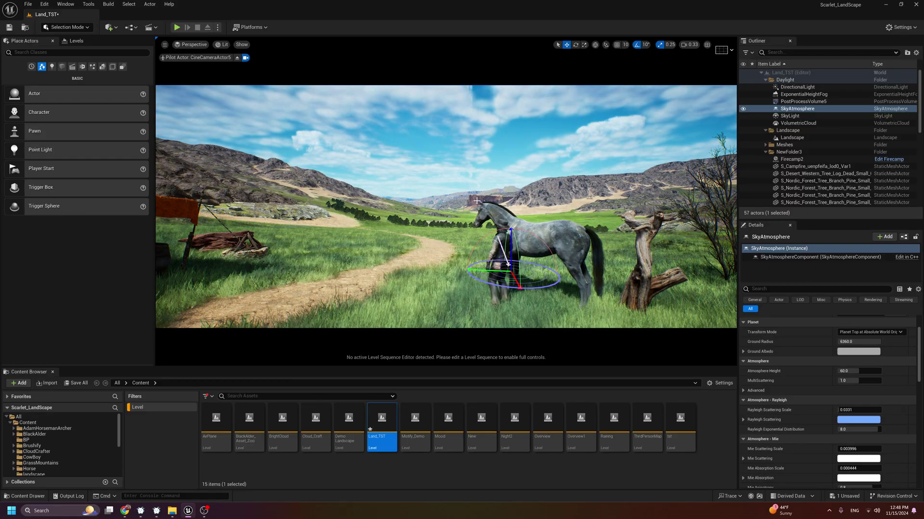
pyautogui.hotkey('ctrl', 'l')
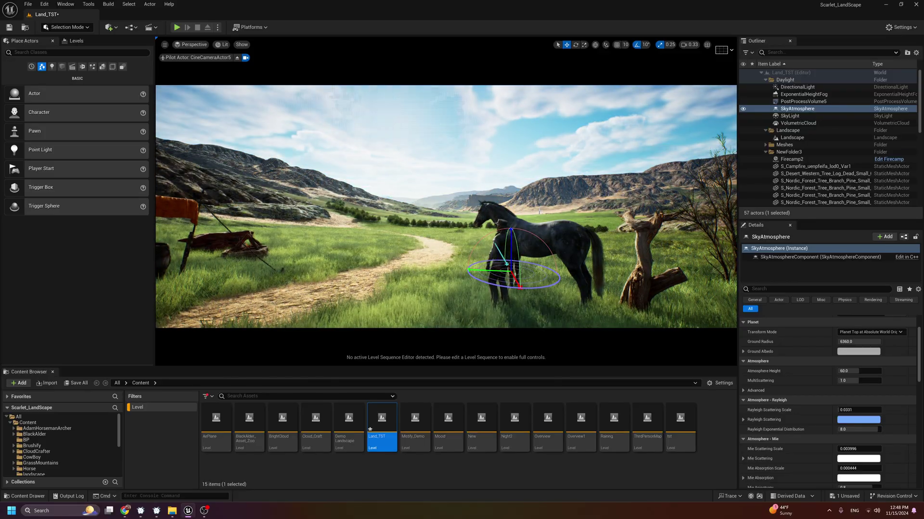
pyautogui.hotkey('ctrl', 'l')
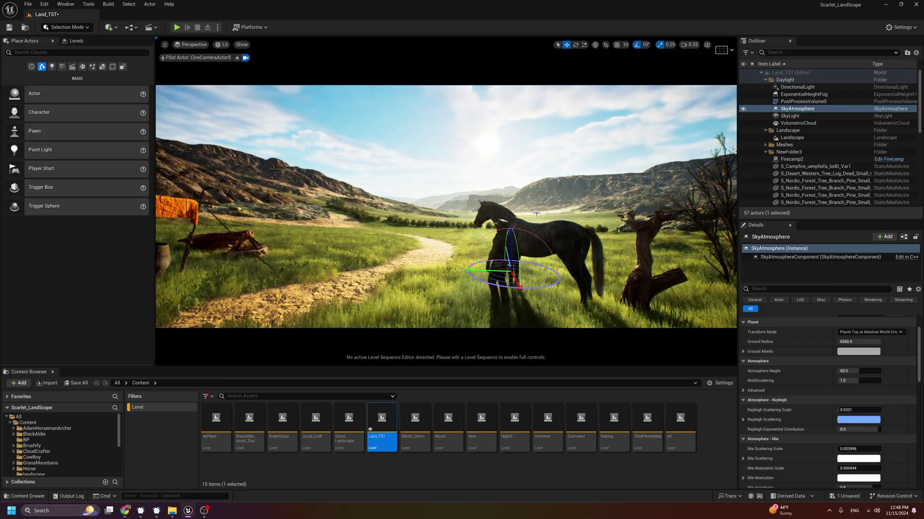
pyautogui.hotkey('ctrl', 'l')
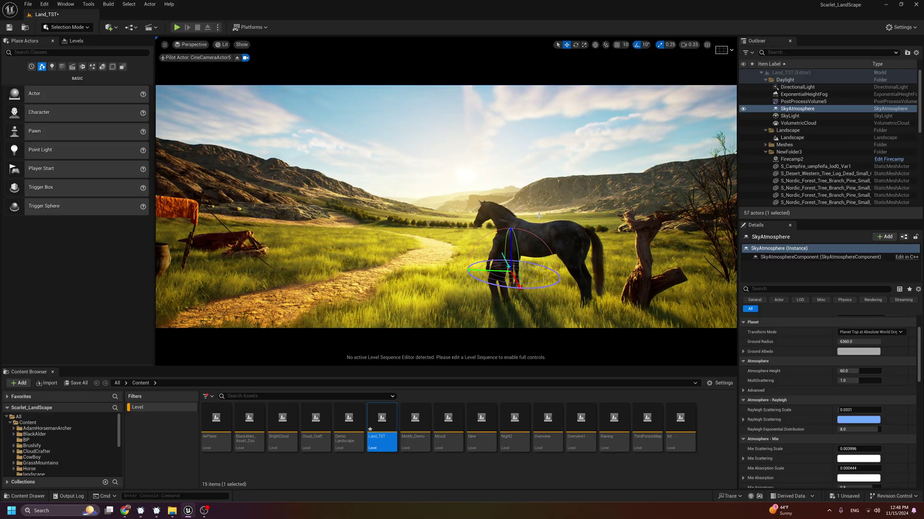
pyautogui.hotkey('ctrl', 'l')
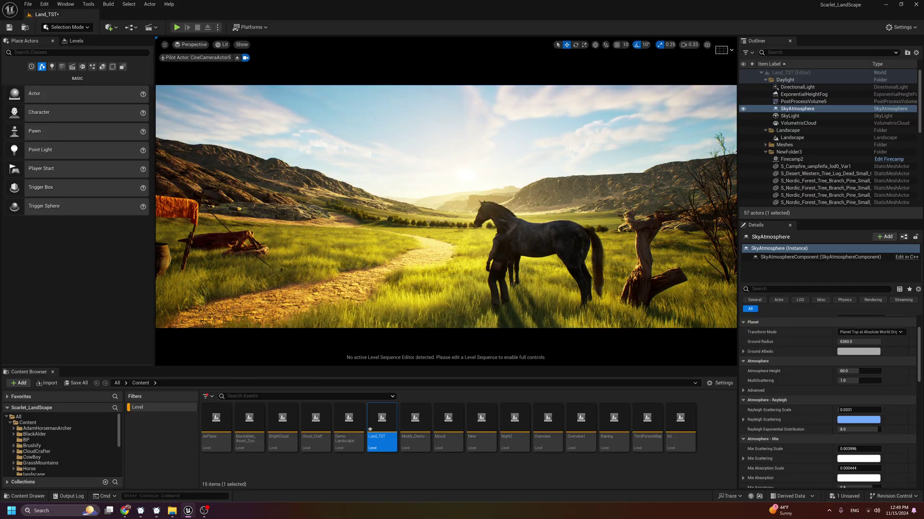
# Switch to Chrome to compare the orange sunset reference image with the scene, and return to Unreal Editor.
pyautogui.click(126, 511)
pyautogui.click(128, 513)
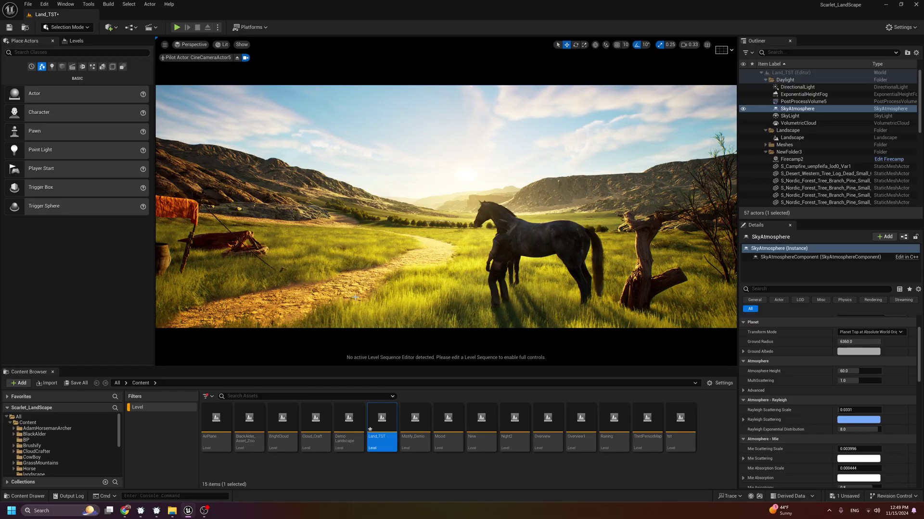
pyautogui.click(126, 512)
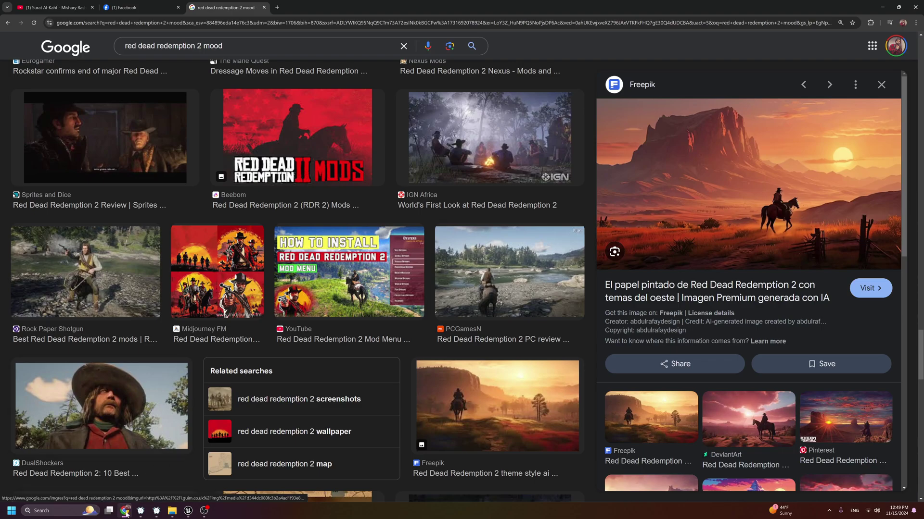
pyautogui.click(188, 511)
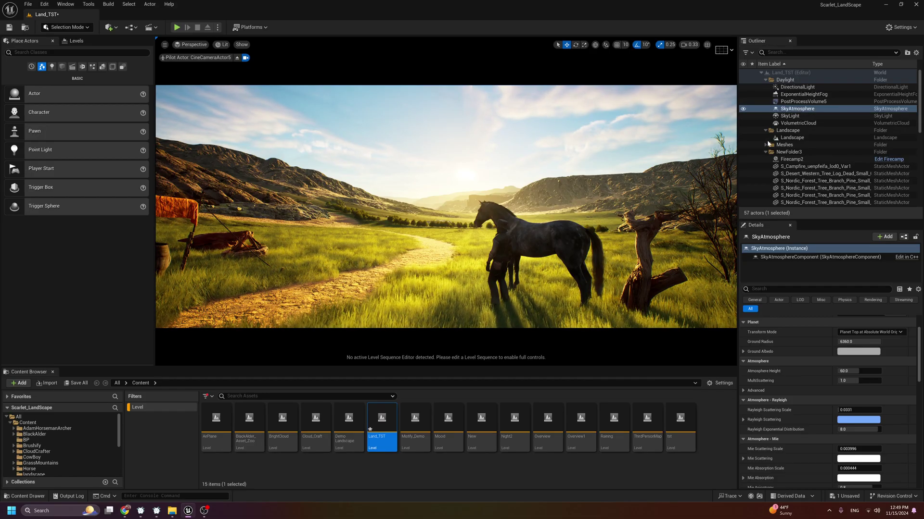
# Examine the directional light's transform and light settings.
pyautogui.click(797, 87)
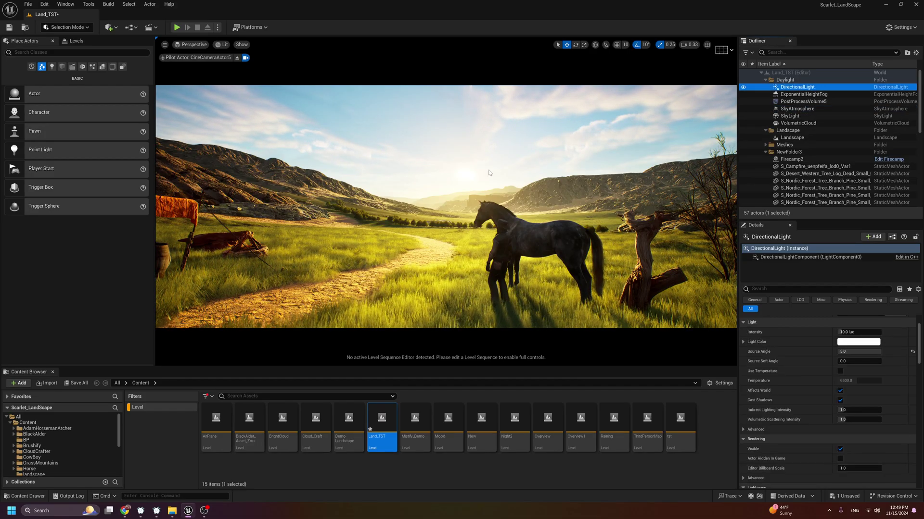
pyautogui.scroll(3, 765, 380)
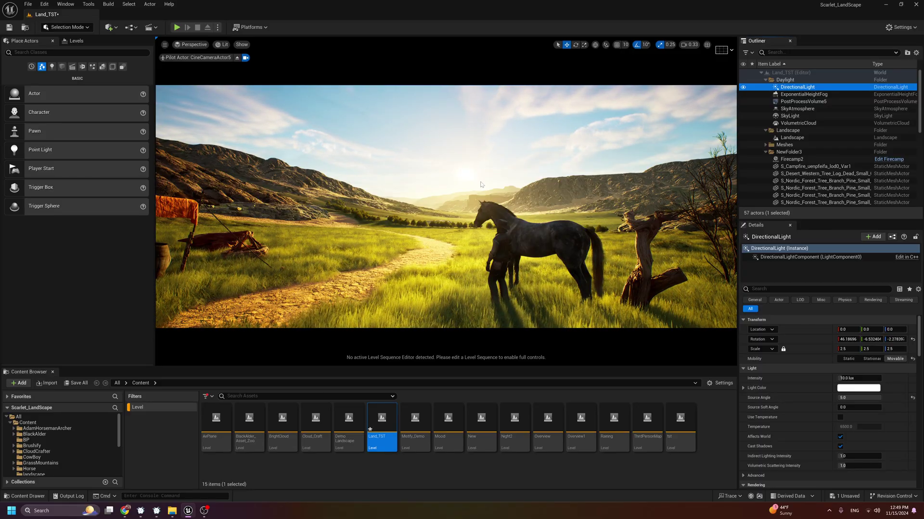
pyautogui.click(481, 184)
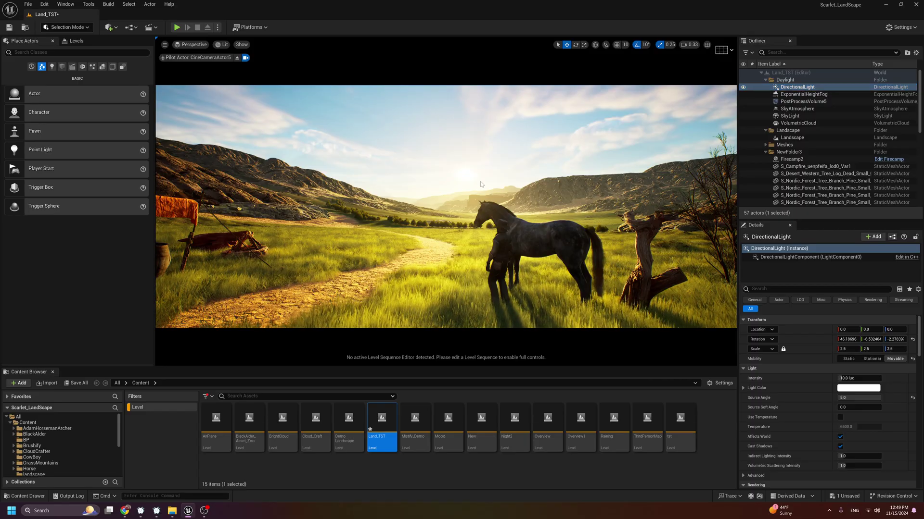
# Raise the sky atmosphere's Rayleigh Scattering Scale to about 0.088 for a warm orange sky.
pyautogui.click(795, 109)
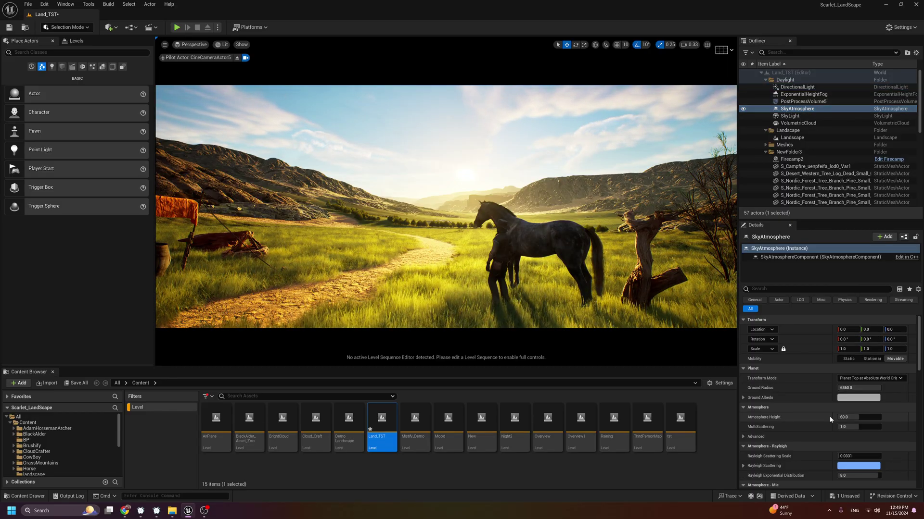
pyautogui.scroll(-2, 770, 424)
pyautogui.scroll(-2, 760, 438)
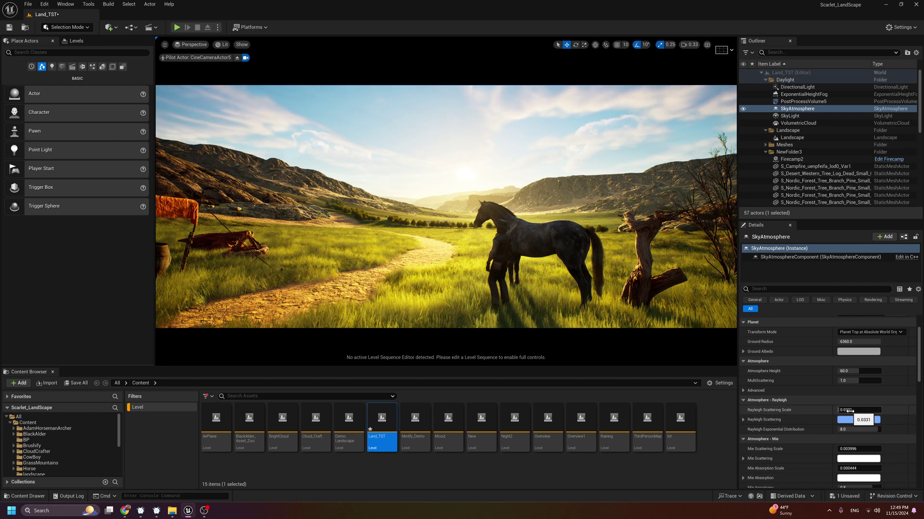
pyautogui.moveTo(852, 410); pyautogui.dragTo(879, 410)
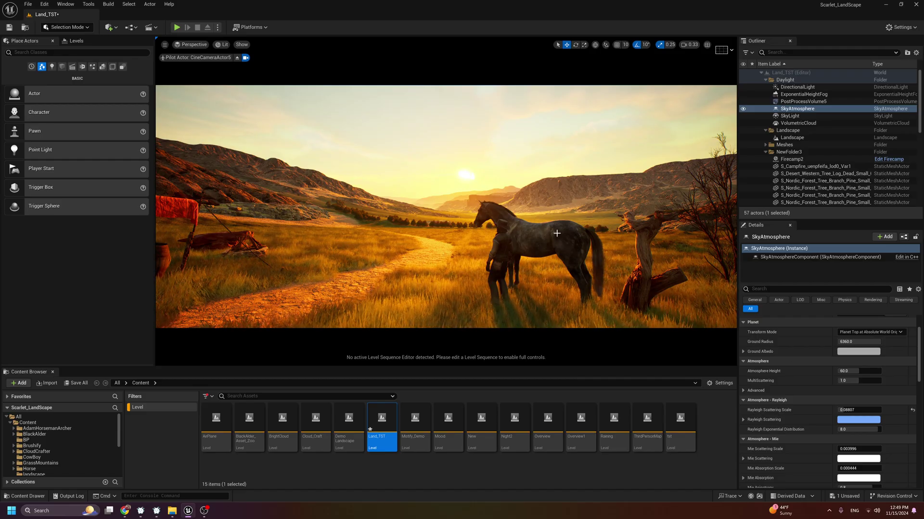
# Reposition the sun slightly above the distant mountains and raise the sky atmosphere's Rayleigh Scattering Scale to about 0.15.
pyautogui.hotkey('ctrl', 'l')
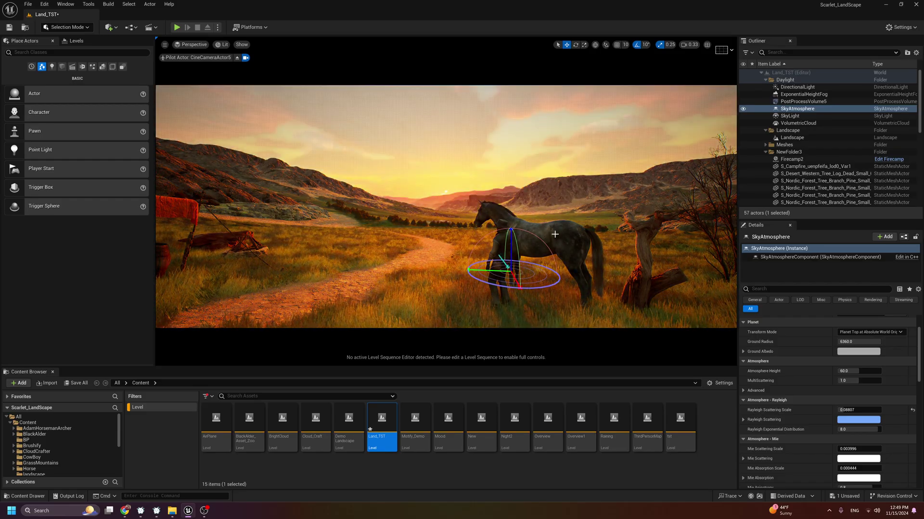
pyautogui.hotkey('ctrl', 'l')
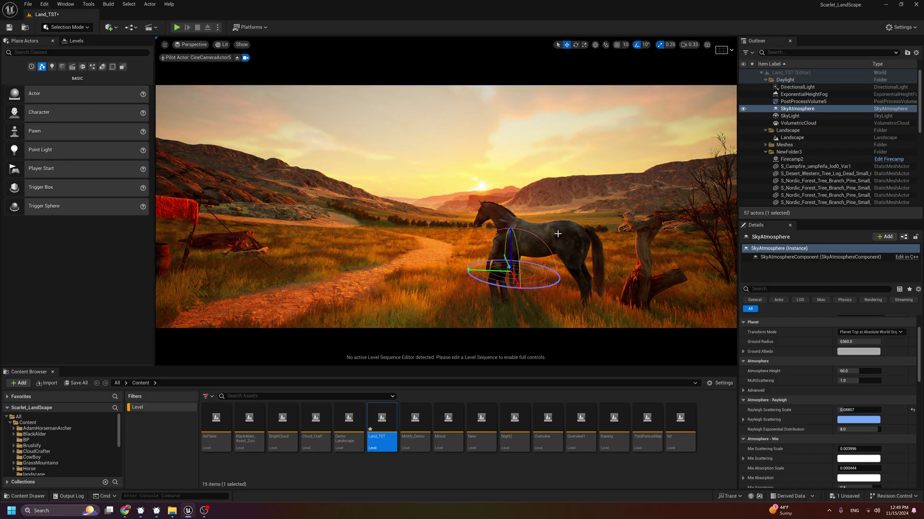
pyautogui.hotkey('ctrl', 'l')
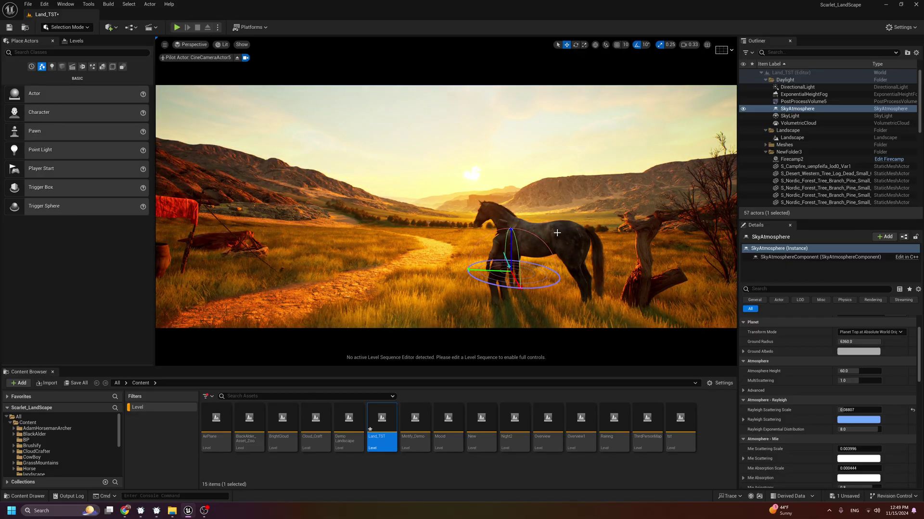
pyautogui.hotkey('ctrl', 'l')
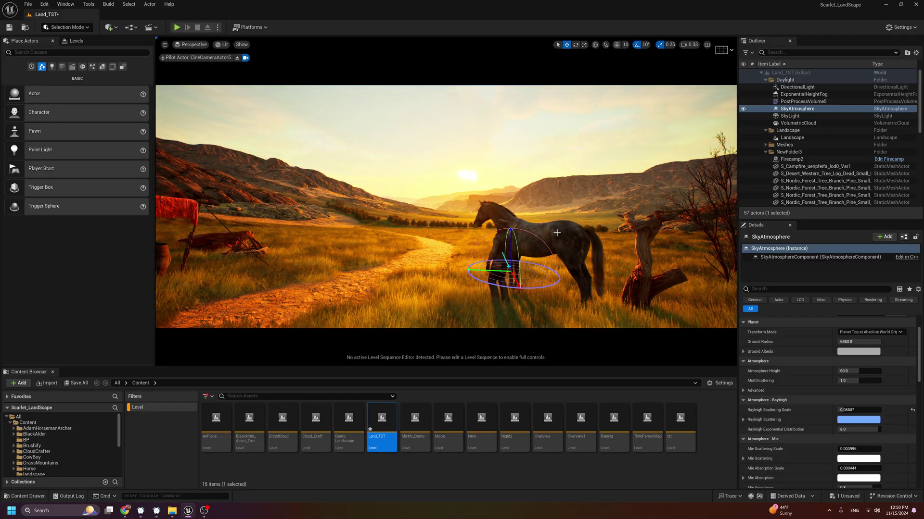
pyautogui.hotkey('ctrl', 'l')
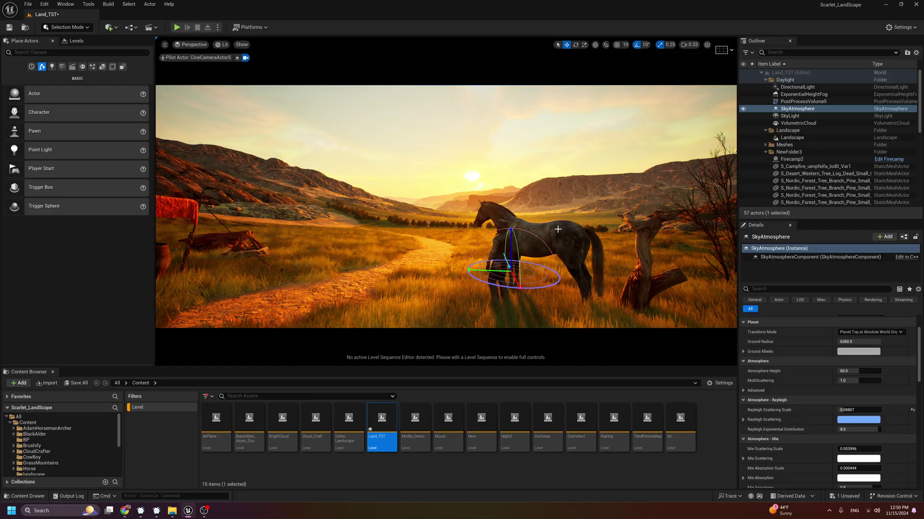
pyautogui.hotkey('ctrl', 'l')
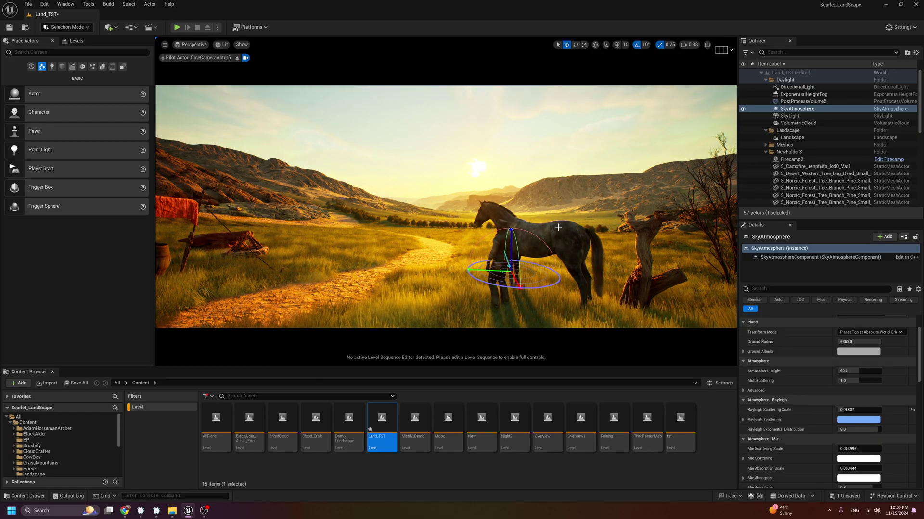
pyautogui.moveTo(858, 410)
pyautogui.mouseDown()
pyautogui.moveTo(880, 410)
pyautogui.moveTo(848, 410)
pyautogui.mouseUp()
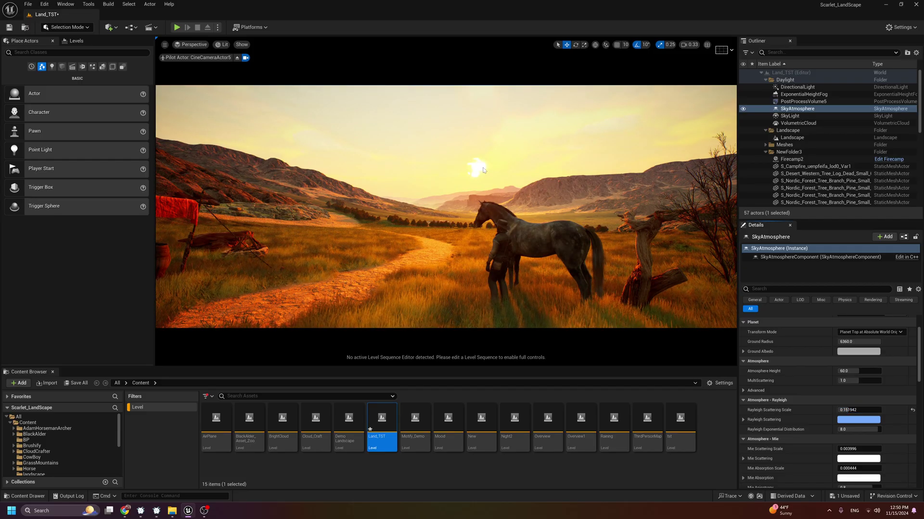
# Try a Source Angle of 1 on the directional light and settle on a larger sun disc with 10.
pyautogui.scroll(2, 798, 420)
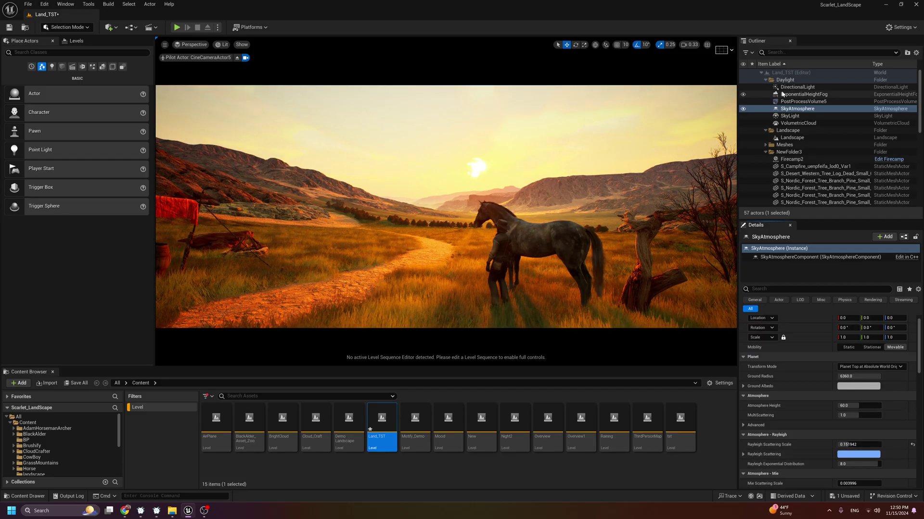
pyautogui.click(797, 87)
pyautogui.click(845, 387)
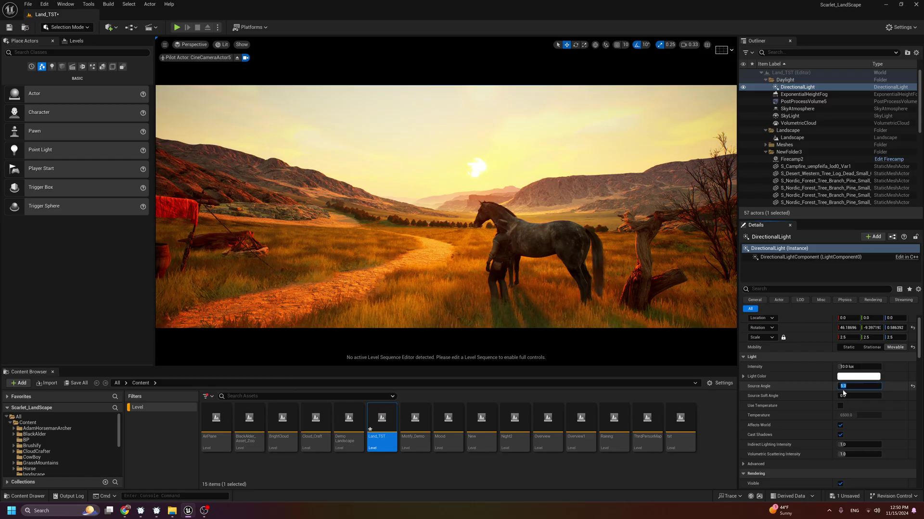
pyautogui.write('1')
pyautogui.press('Return')
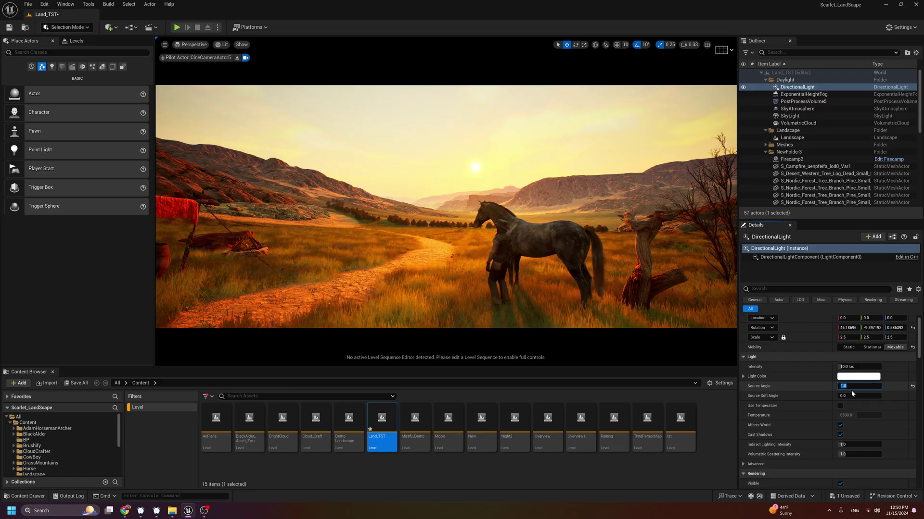
pyautogui.press('Return')
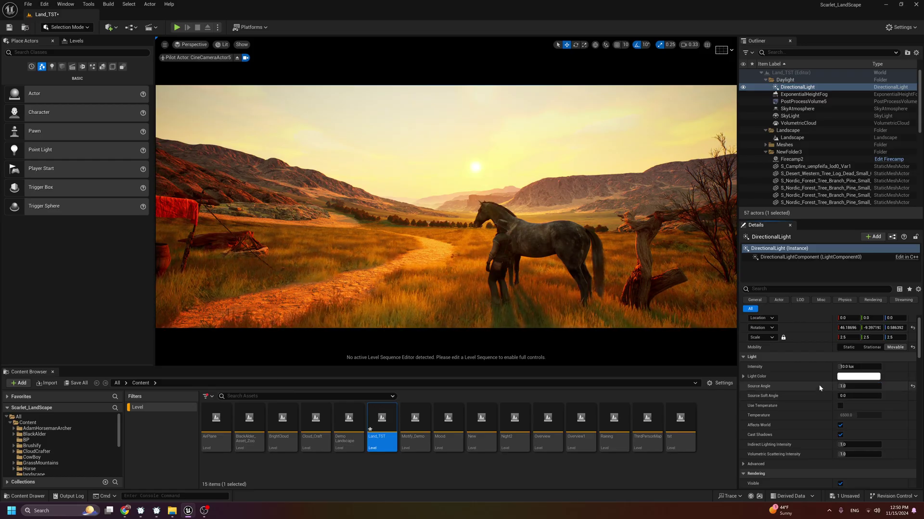
pyautogui.click(851, 386)
pyautogui.write('10')
pyautogui.press('Return')
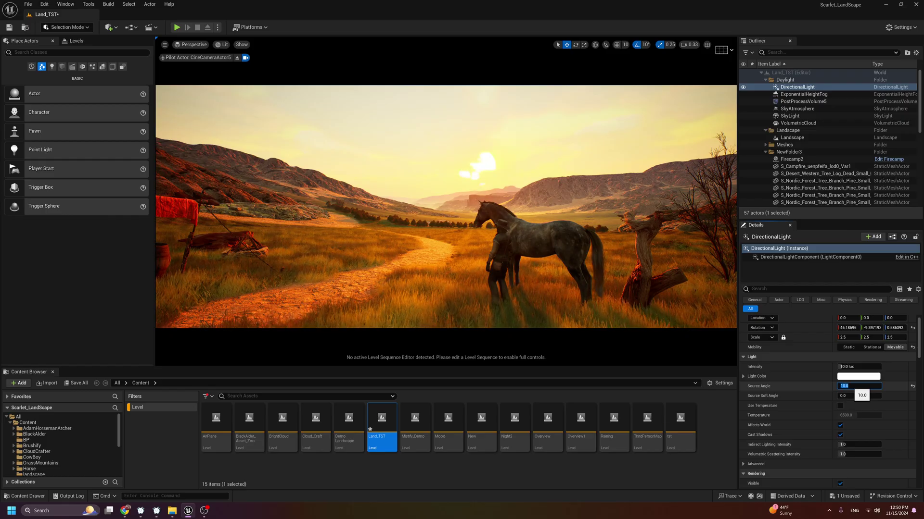
pyautogui.click(823, 386)
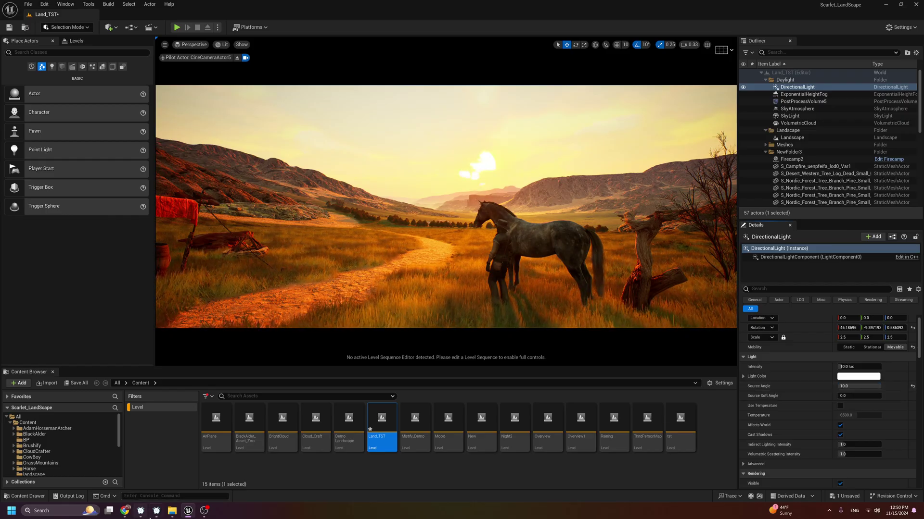
# Check the sun and sky colours in the Chrome reference image and return to Unreal Editor.
pyautogui.click(125, 510)
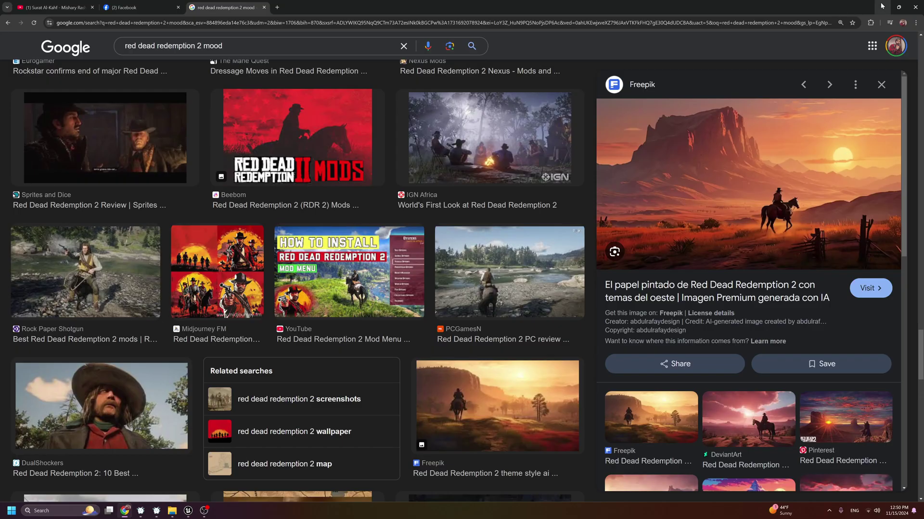
pyautogui.hotkey('alt', 'Tab')
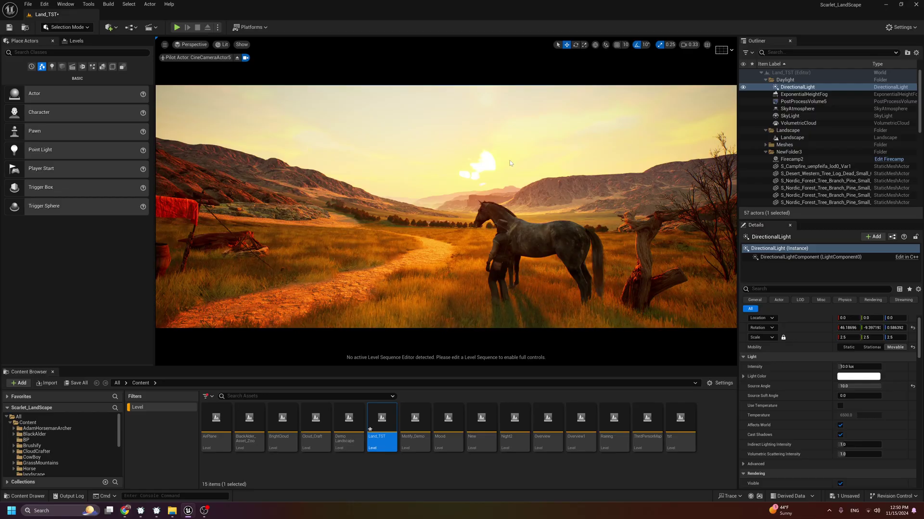
pyautogui.click(858, 377)
pyautogui.moveTo(716, 360)
pyautogui.mouseDown()
pyautogui.moveTo(705, 372)
pyautogui.moveTo(733, 368)
pyautogui.moveTo(712, 356)
pyautogui.moveTo(709, 379)
pyautogui.moveTo(748, 384)
pyautogui.moveTo(745, 359)
pyautogui.moveTo(711, 360)
pyautogui.moveTo(759, 368)
pyautogui.moveTo(724, 360)
pyautogui.moveTo(709, 384)
pyautogui.moveTo(729, 388)
pyautogui.moveTo(742, 368)
pyautogui.moveTo(754, 380)
pyautogui.mouseUp()
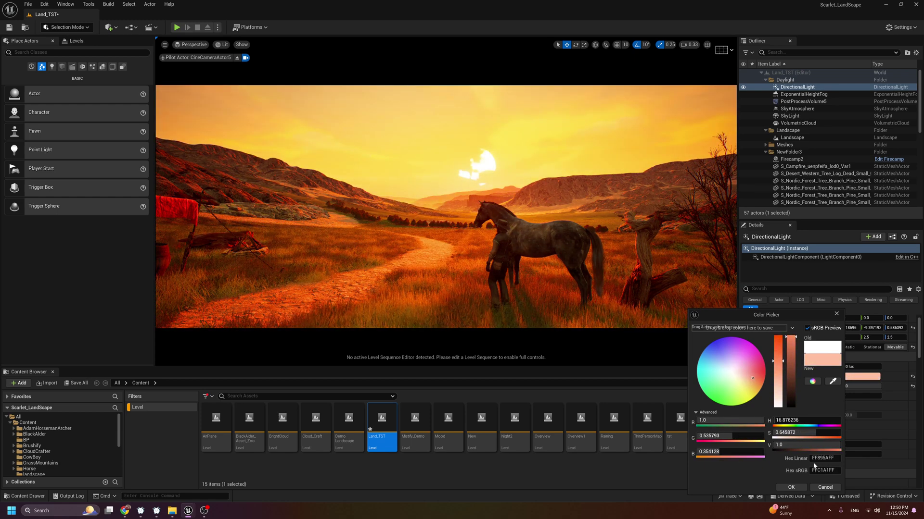
pyautogui.click(824, 486)
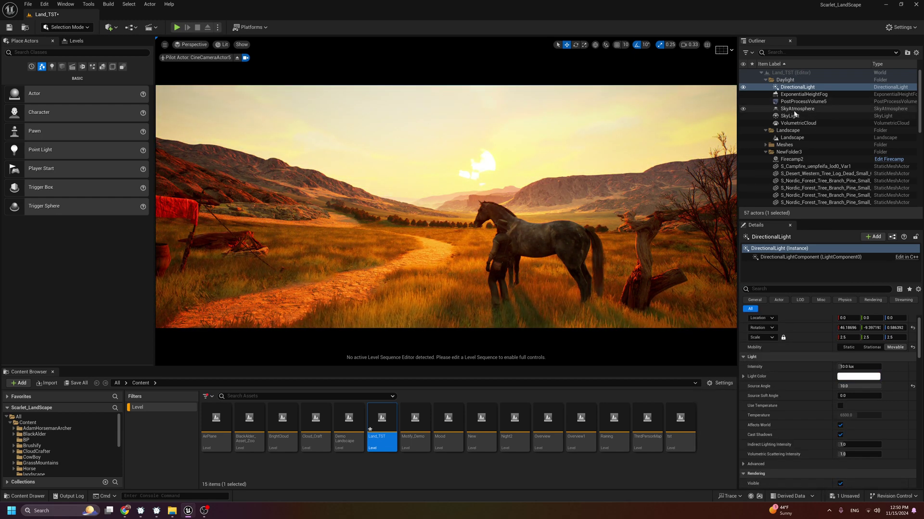
# Shift the sky atmosphere's Rayleigh Scattering colour towards cyan-blue, to sRGB hex 70BDFFFF.
pyautogui.click(796, 110)
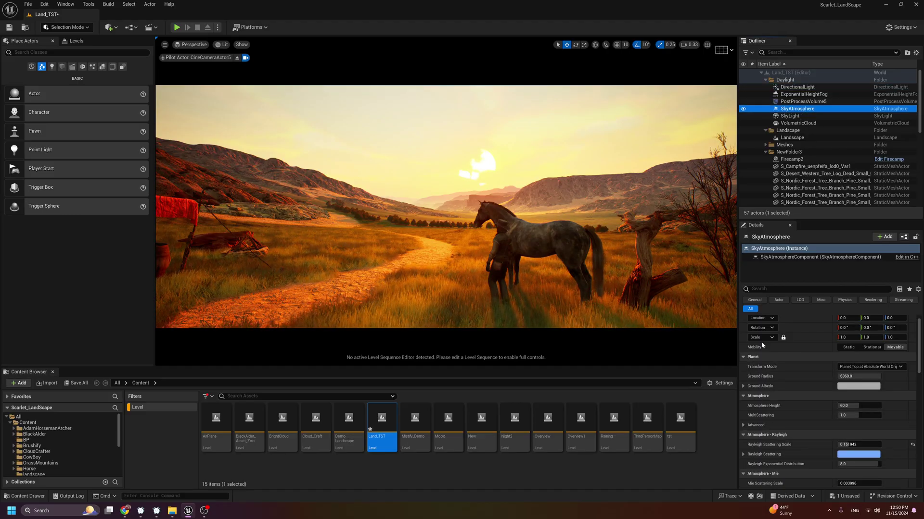
pyautogui.scroll(-5, 864, 359)
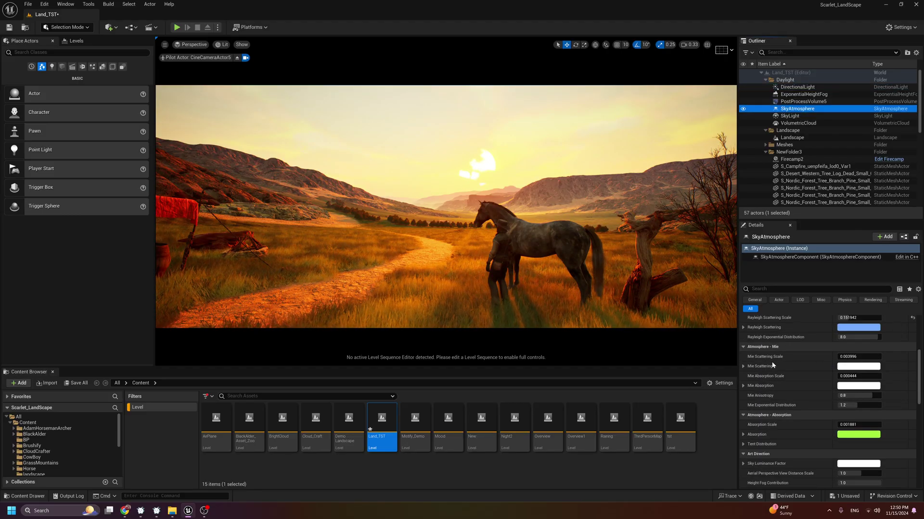
pyautogui.scroll(1, 852, 328)
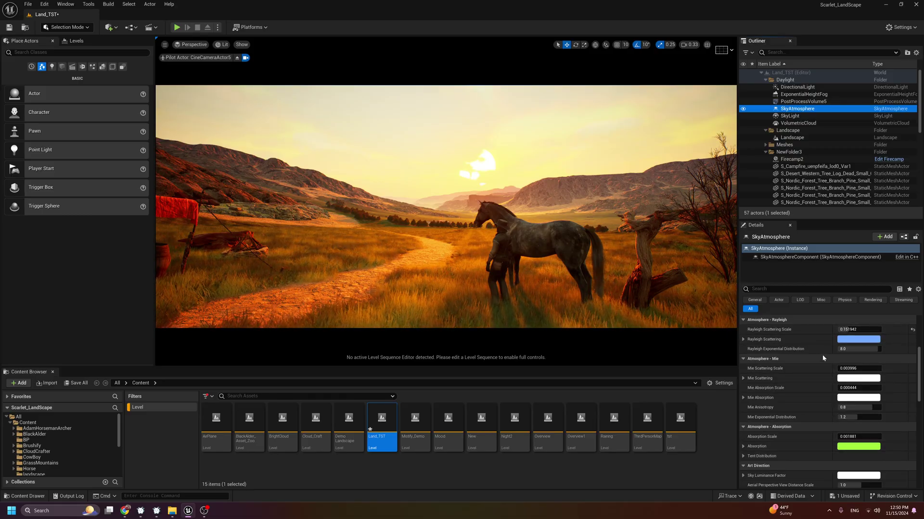
pyautogui.click(850, 340)
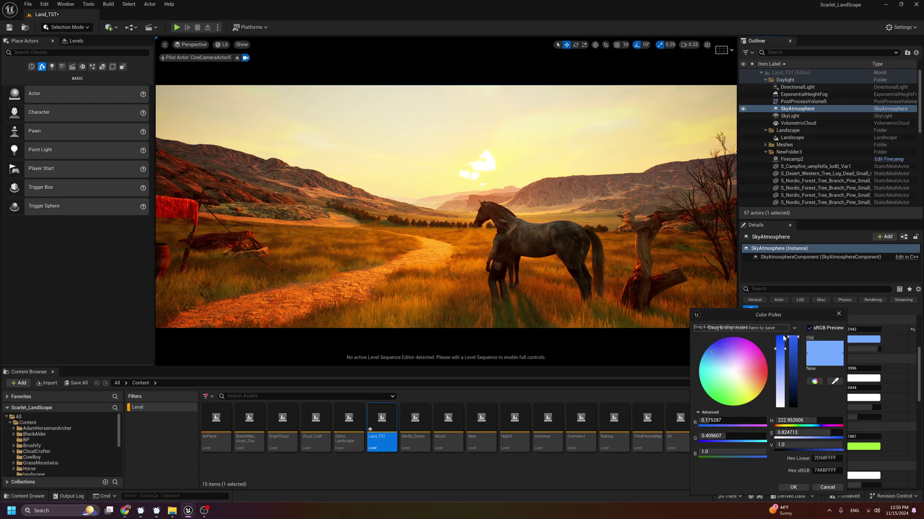
pyautogui.moveTo(769, 315); pyautogui.dragTo(727, 331)
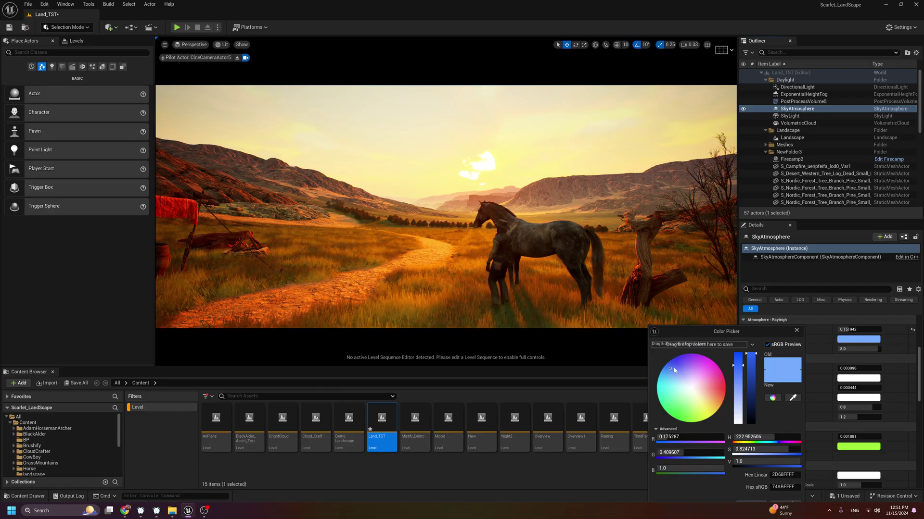
pyautogui.moveTo(671, 370)
pyautogui.mouseDown()
pyautogui.moveTo(715, 413)
pyautogui.moveTo(718, 404)
pyautogui.moveTo(666, 373)
pyautogui.mouseUp()
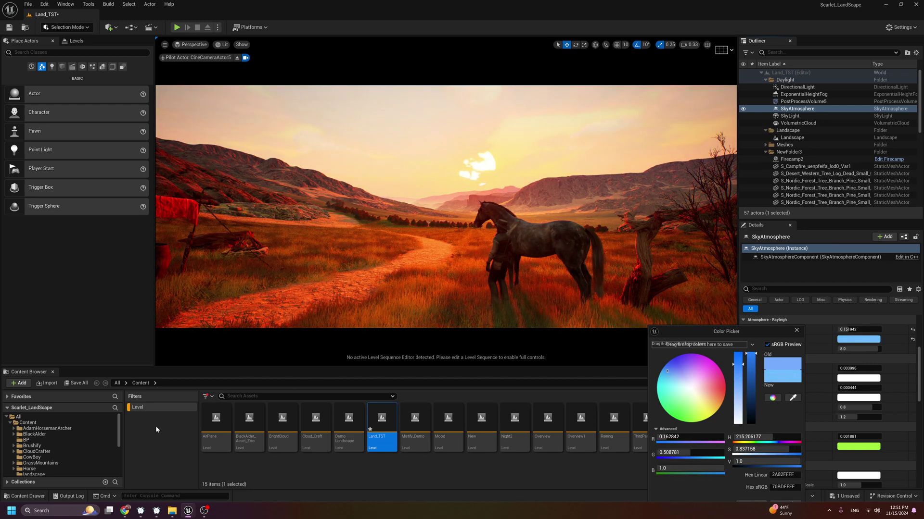
# Compare the scene with the reference image in Chrome and accept the Rayleigh Scattering colour in Unreal Editor.
pyautogui.click(125, 511)
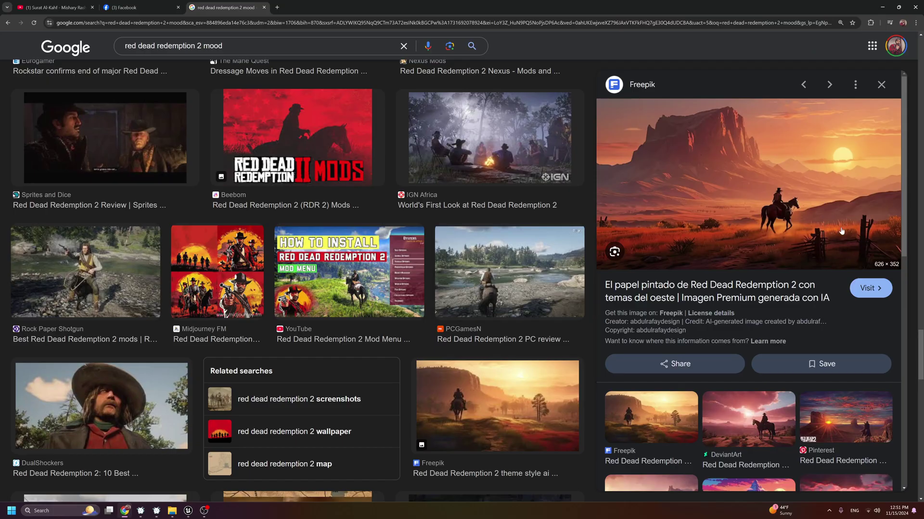
pyautogui.click(883, 10)
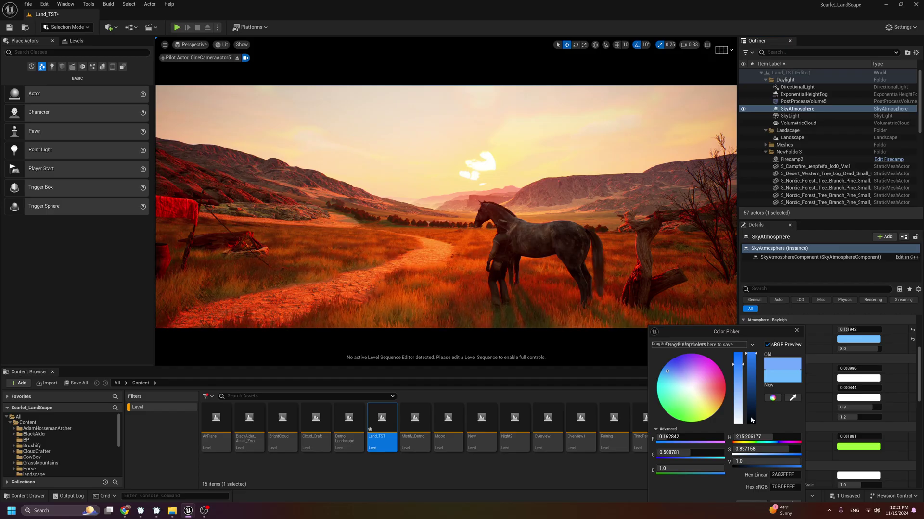
pyautogui.moveTo(719, 331); pyautogui.dragTo(580, 274)
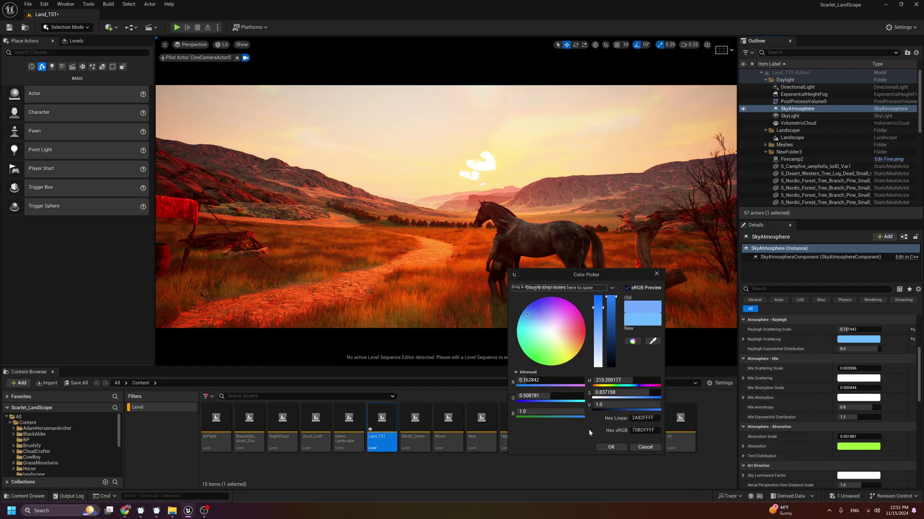
pyautogui.click(611, 447)
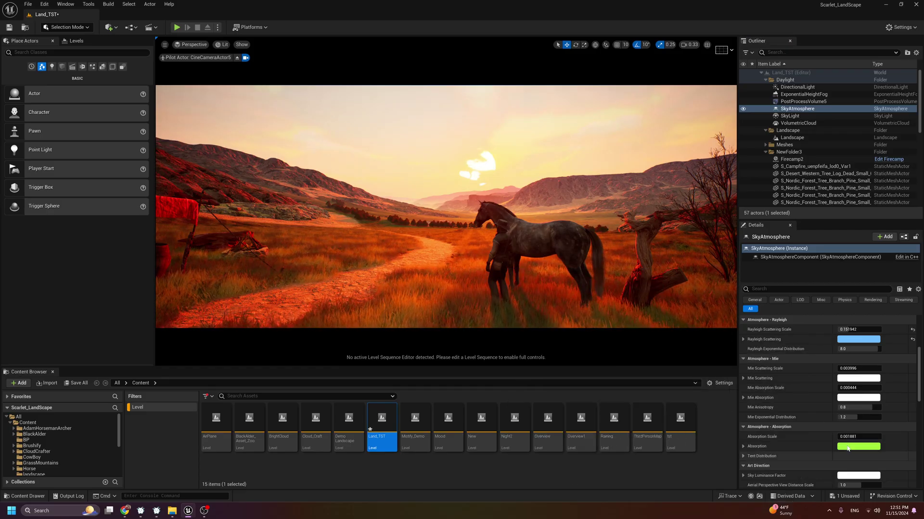
# Try a higher Absorption Scale and a higher Mie Absorption Scale on the sky atmosphere, reverting each change.
pyautogui.moveTo(859, 437); pyautogui.dragTo(881, 437)
pyautogui.hotkey('ctrl', 'z')
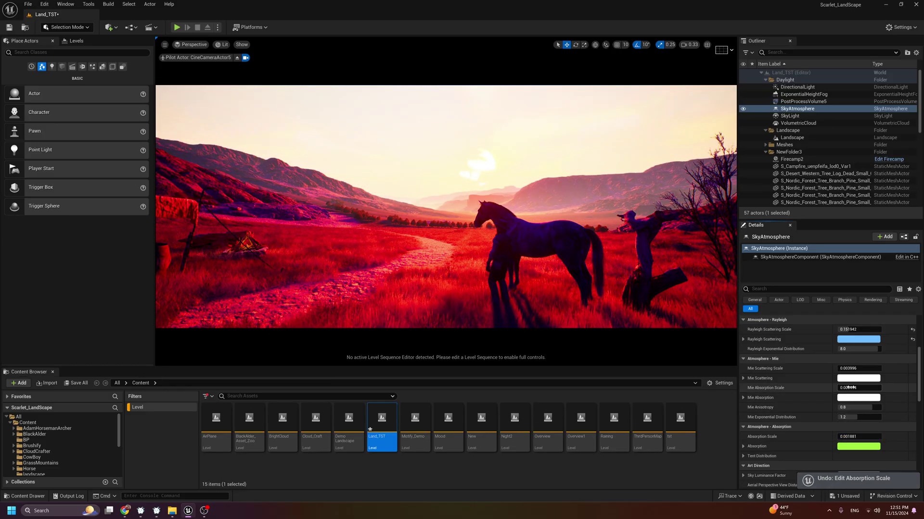
pyautogui.moveTo(854, 388); pyautogui.dragTo(856, 387)
pyautogui.click(912, 388)
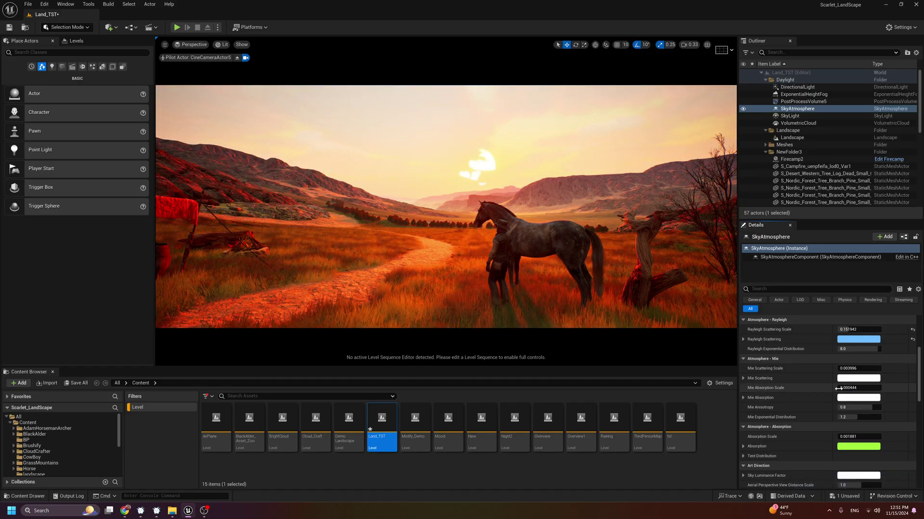
# Try Mie Absorption Scale values of about 0.205 and 0.177 on the sky atmosphere and undo them.
pyautogui.moveTo(839, 388)
pyautogui.mouseDown()
pyautogui.moveTo(854, 388)
pyautogui.moveTo(842, 388)
pyautogui.mouseUp()
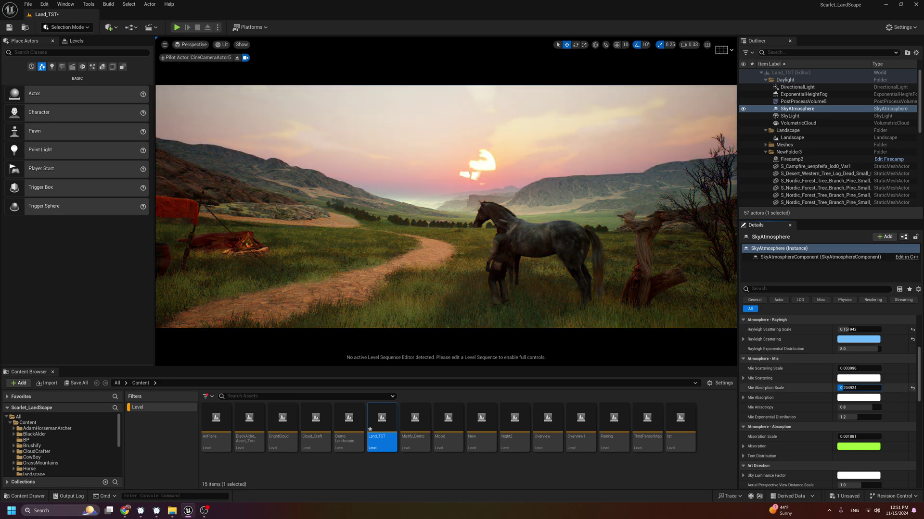
pyautogui.moveTo(839, 388); pyautogui.dragTo(841, 388)
pyautogui.hotkey('ctrl', 'z')
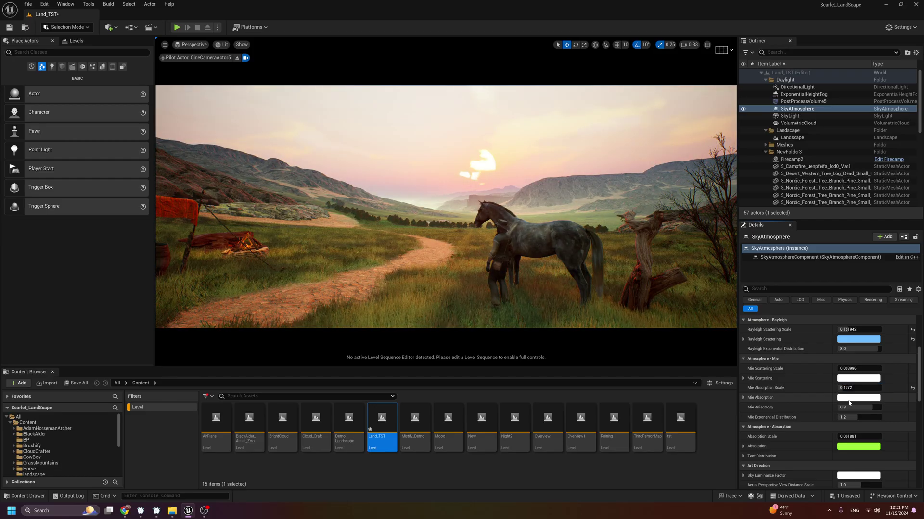
pyautogui.hotkey('ctrl', 'z')
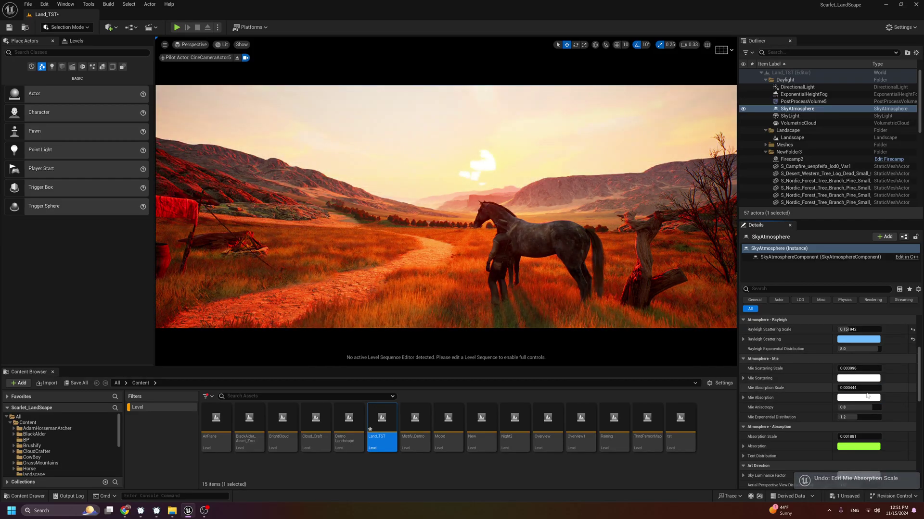
# Try a Mie Exponential Distribution of about 1.08 and a different Rayleigh Scattering Scale, undoing both edits.
pyautogui.scroll(-1, 866, 366)
pyautogui.moveTo(857, 405); pyautogui.dragTo(852, 405)
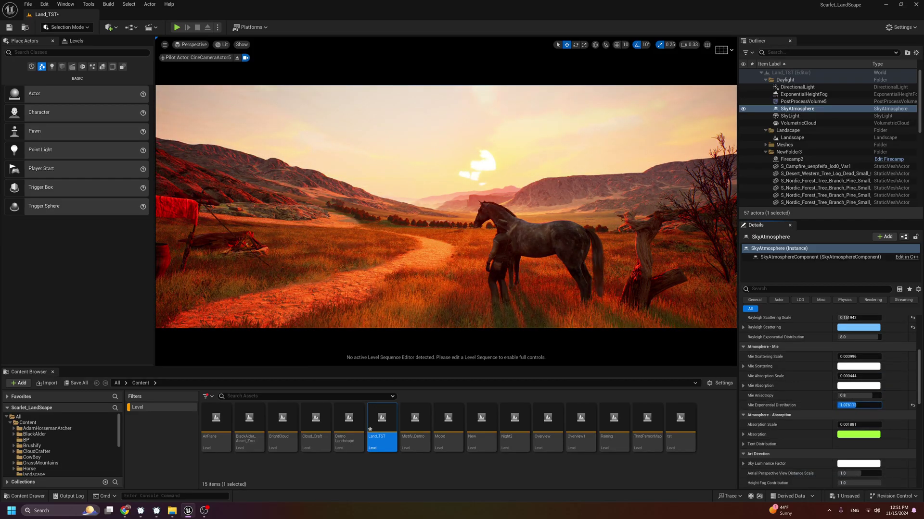
pyautogui.hotkey('ctrl', 'z')
pyautogui.scroll(3, 856, 394)
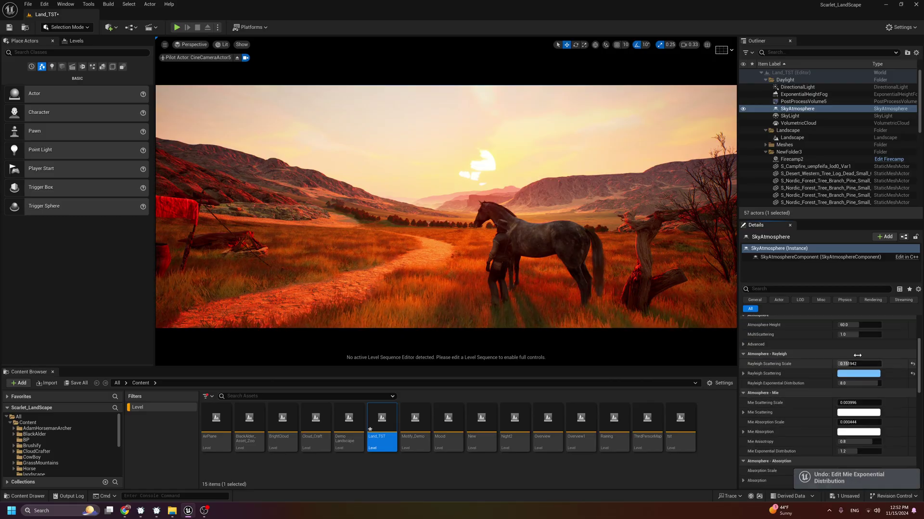
pyautogui.moveTo(849, 386)
pyautogui.mouseDown()
pyautogui.moveTo(873, 386)
pyautogui.moveTo(849, 387)
pyautogui.mouseUp()
pyautogui.hotkey('ctrl', 'z')
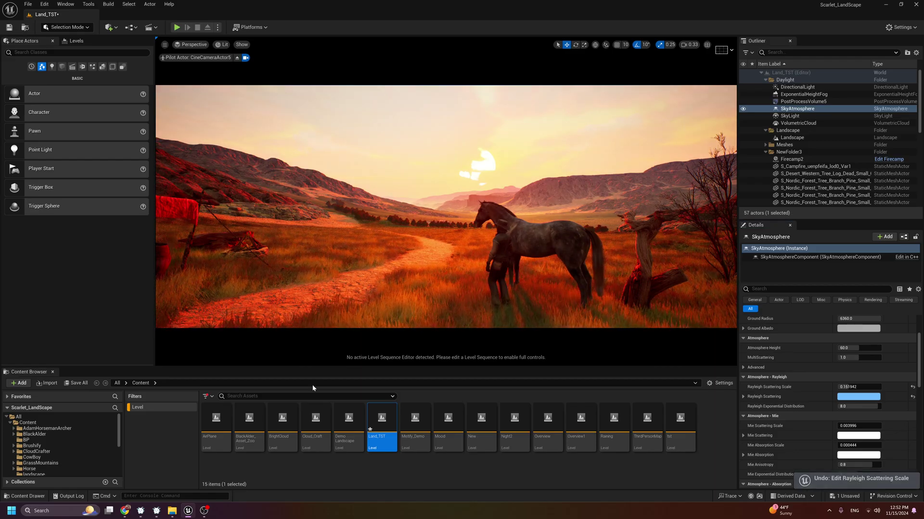
# Check the Chrome reference image, return to Unreal Editor, and try a different Absorption Scale before undoing it.
pyautogui.click(125, 513)
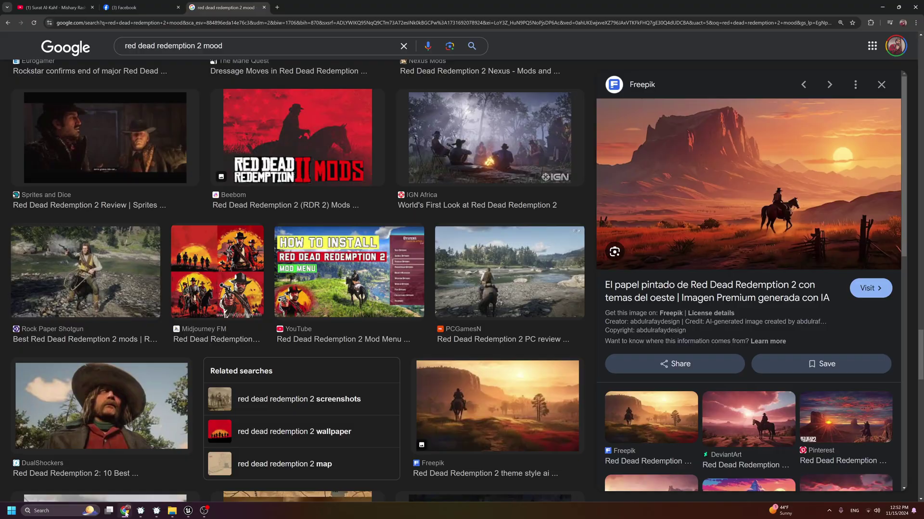
pyautogui.hotkey('alt', 'Tab')
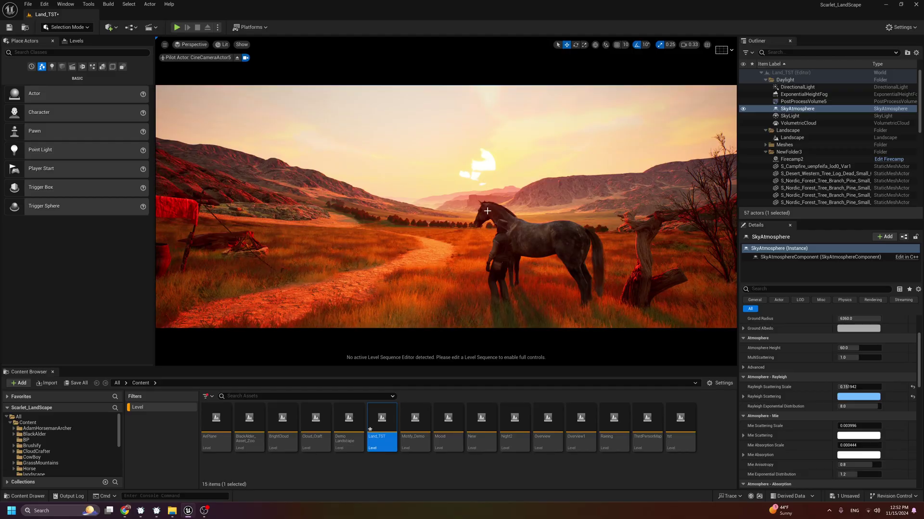
pyautogui.scroll(-5, 861, 401)
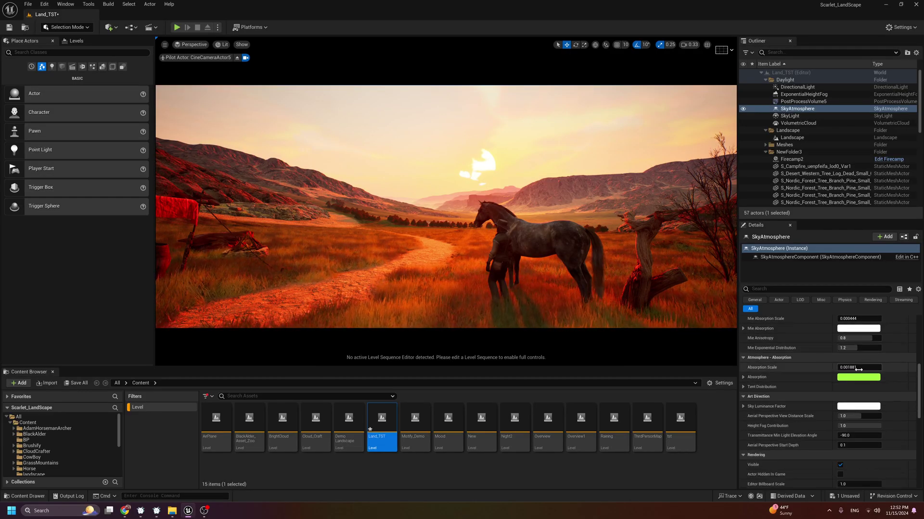
pyautogui.scroll(-2, 858, 403)
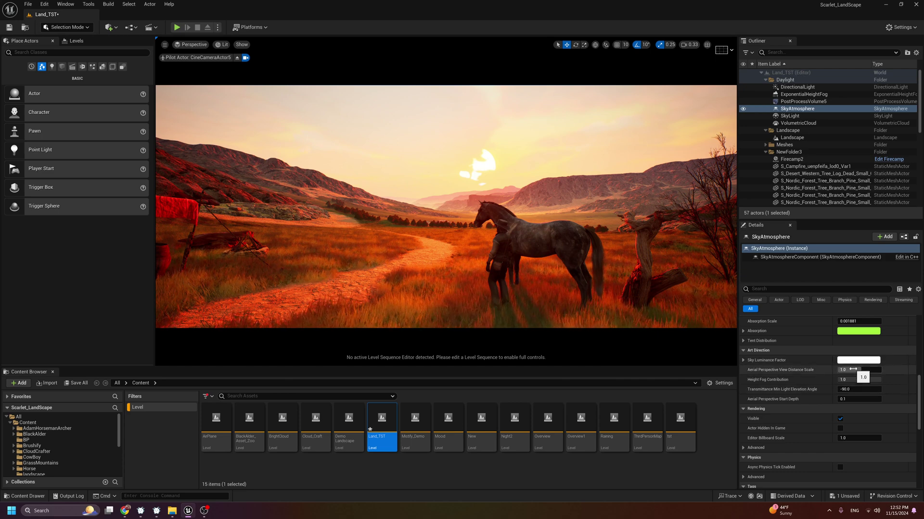
pyautogui.scroll(1, 854, 364)
pyautogui.moveTo(848, 345); pyautogui.dragTo(858, 344)
pyautogui.hotkey('ctrl', 'z')
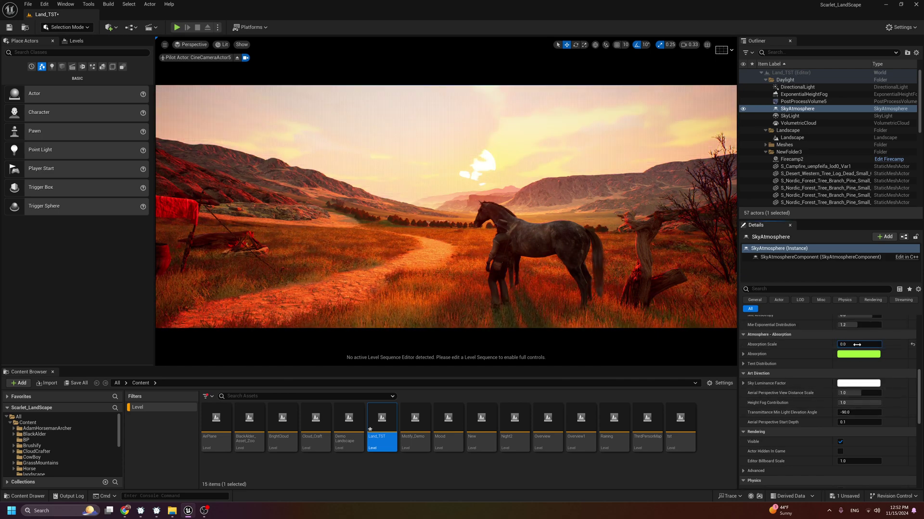
pyautogui.hotkey('ctrl', 'z')
# Try an Aerial Perspective View Distance Scale of 3 on the sky atmosphere and settle on about 1.77.
pyautogui.moveTo(853, 394)
pyautogui.mouseDown()
pyautogui.moveTo(842, 394)
pyautogui.moveTo(852, 393)
pyautogui.mouseUp()
pyautogui.hotkey('ctrl', 'z')
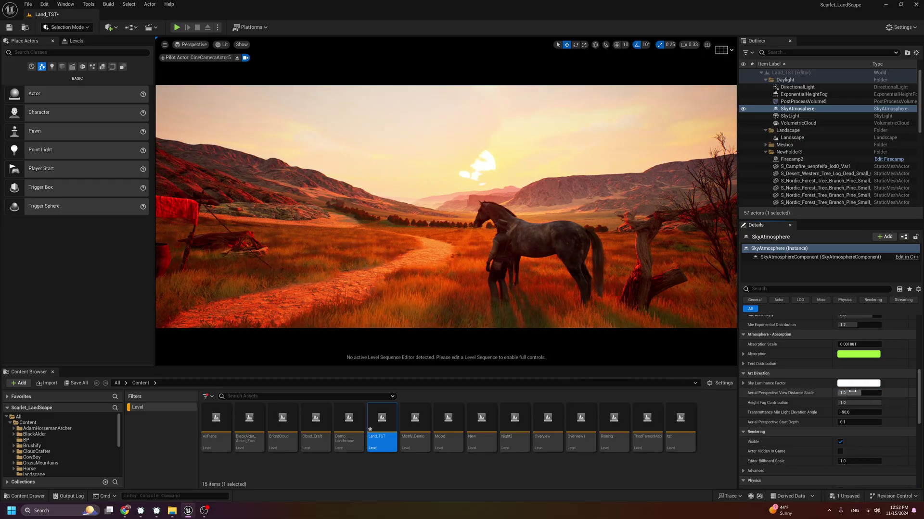
pyautogui.moveTo(852, 392)
pyautogui.mouseDown()
pyautogui.moveTo(900, 392)
pyautogui.moveTo(838, 393)
pyautogui.moveTo(870, 393)
pyautogui.mouseUp()
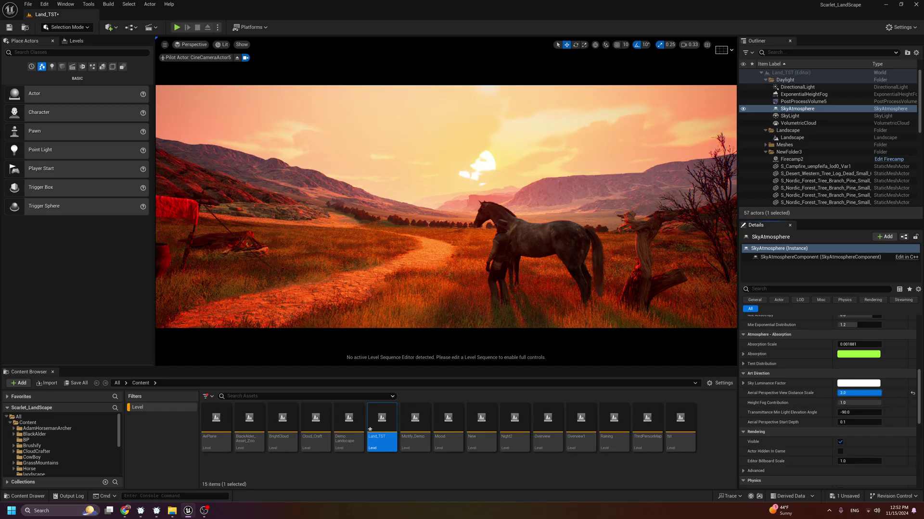
pyautogui.hotkey('ctrl', 'z')
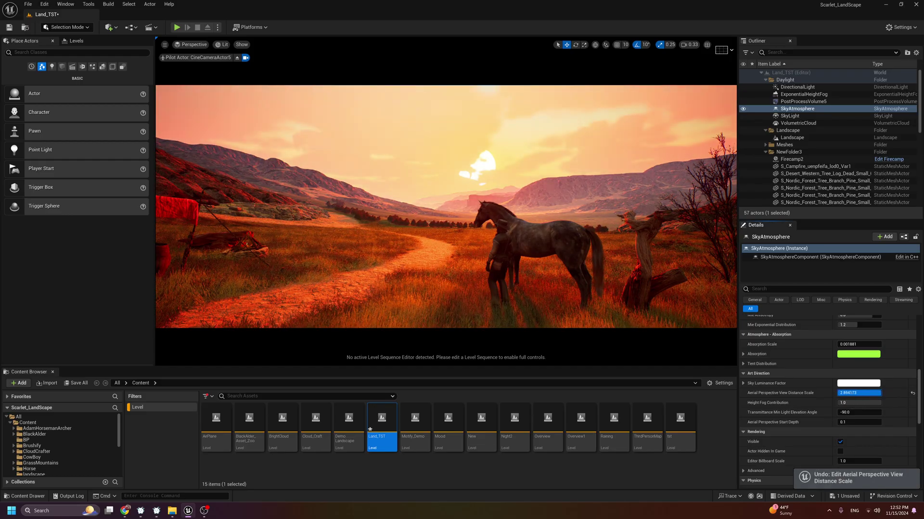
pyautogui.moveTo(880, 393); pyautogui.dragTo(874, 393)
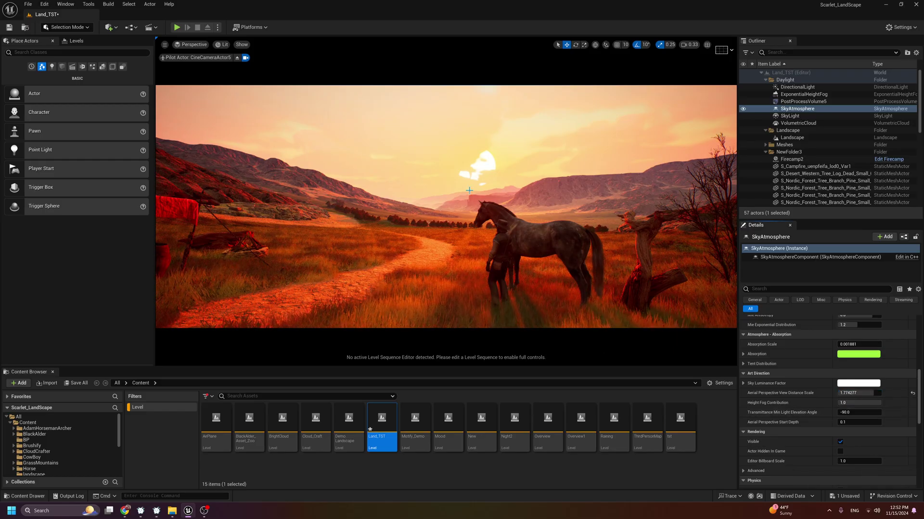
# Open PostProcessVolume5's Local Exposure settings, try a Shadow Contrast of about 0.94 and undo it.
pyautogui.click(789, 101)
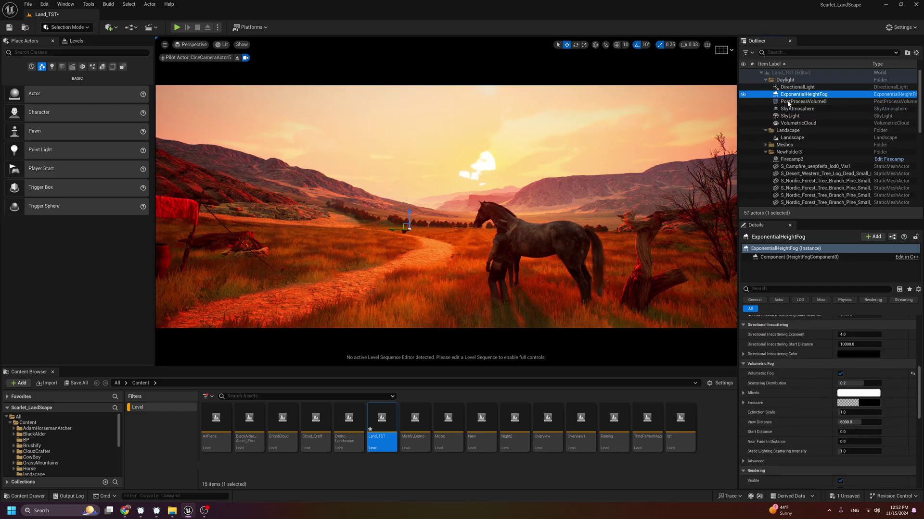
pyautogui.scroll(3, 813, 380)
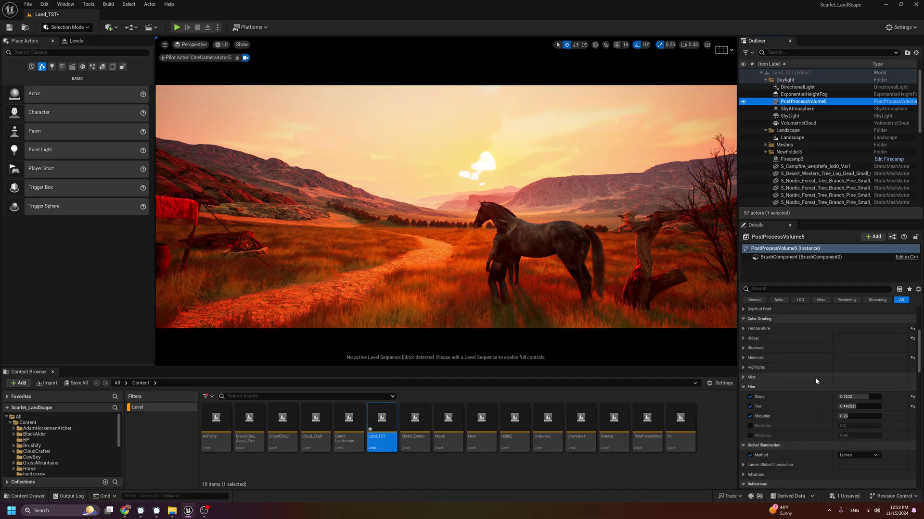
pyautogui.scroll(3, 764, 385)
pyautogui.scroll(3, 763, 412)
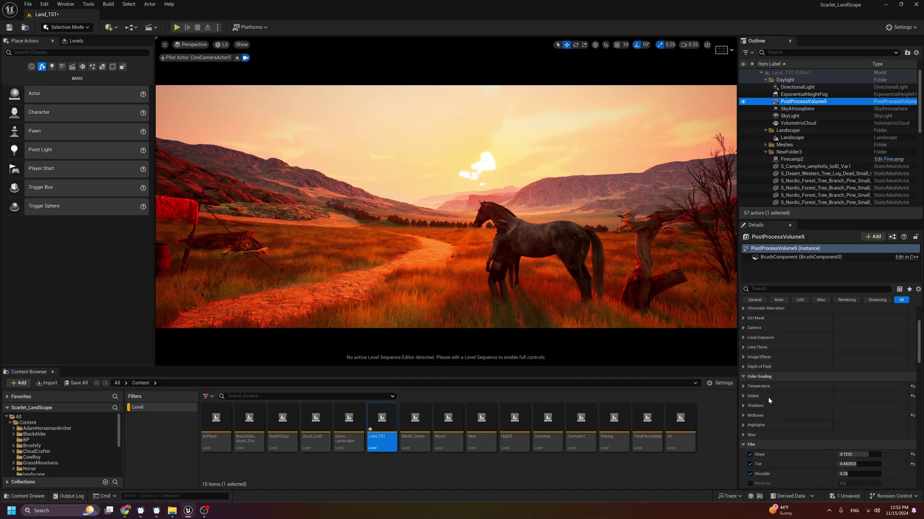
pyautogui.click(743, 396)
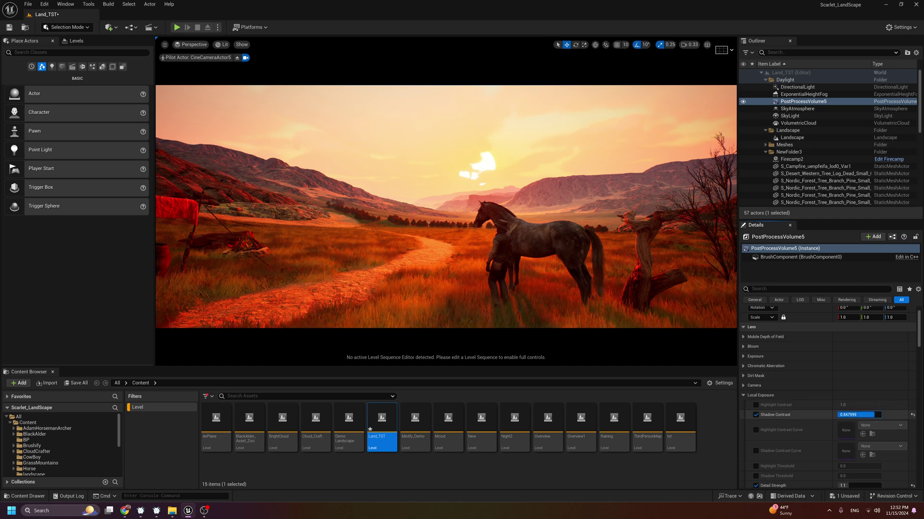
pyautogui.moveTo(859, 415); pyautogui.dragTo(857, 415)
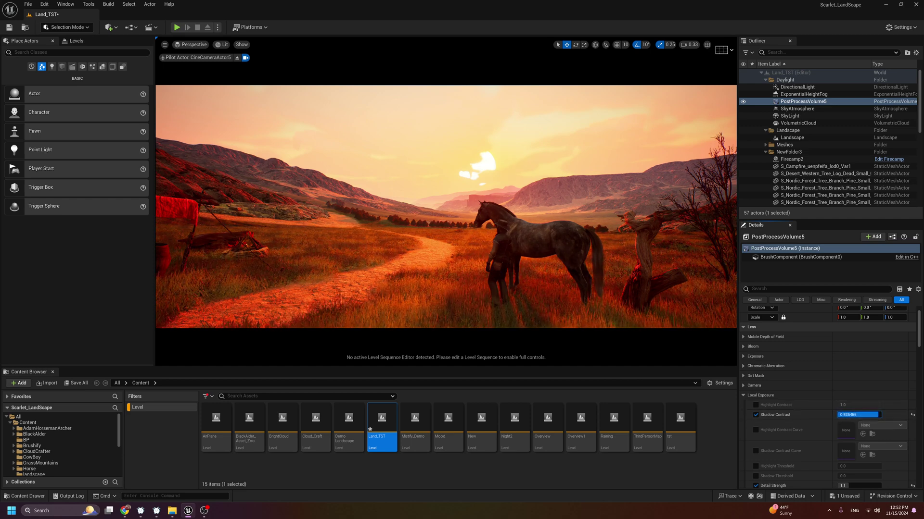
pyautogui.hotkey('ctrl', 'z')
# Lower the post-process volume's Middle Grey Bias to about -2.56 and compare the scene with the Chrome reference image.
pyautogui.scroll(-5, 832, 419)
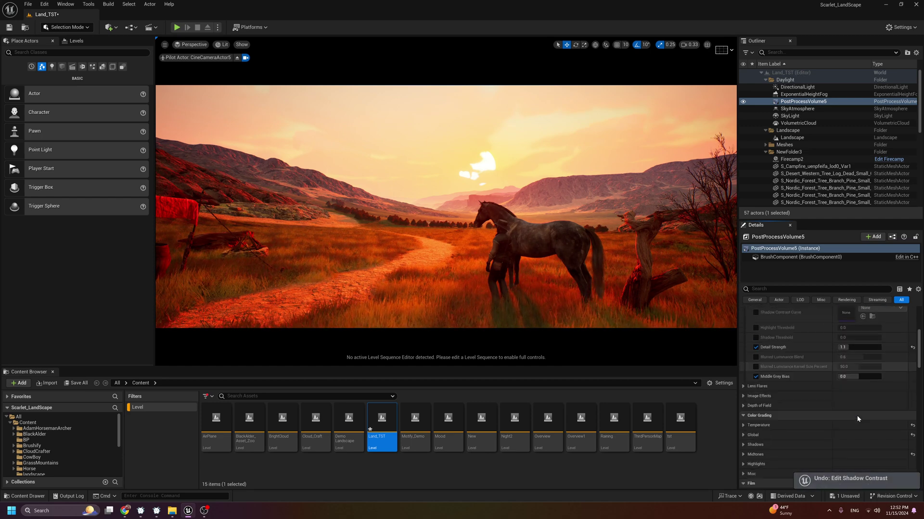
pyautogui.moveTo(847, 366); pyautogui.dragTo(838, 365)
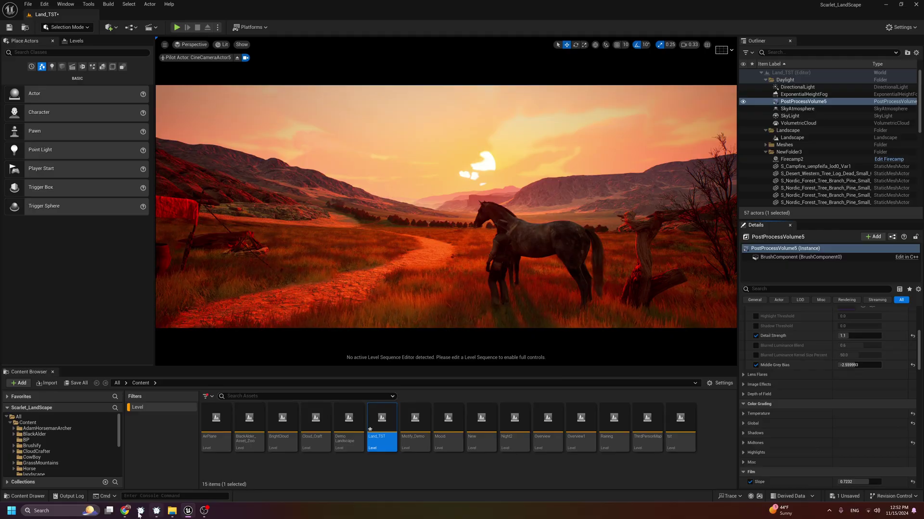
pyautogui.click(126, 512)
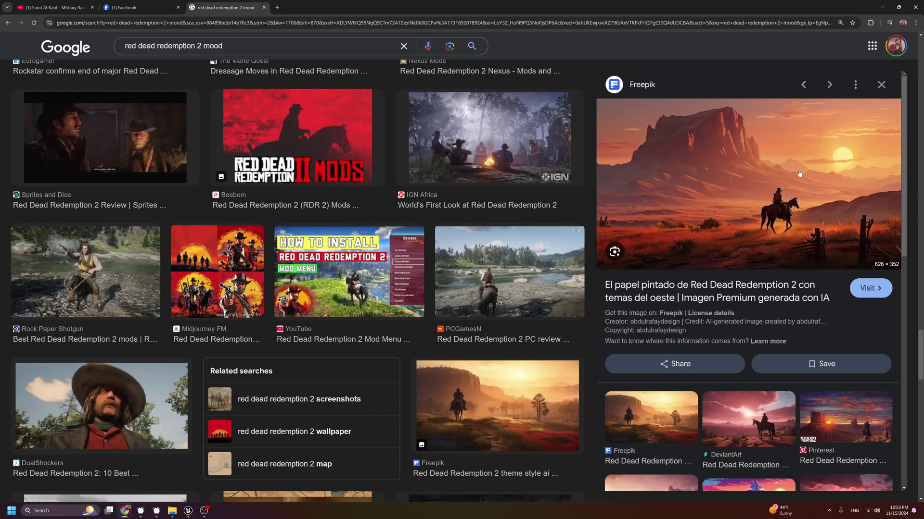
# Compare the sunset scene with the Red Dead Redemption 2 reference image in Chrome and return to Unreal Editor.
pyautogui.click(881, 10)
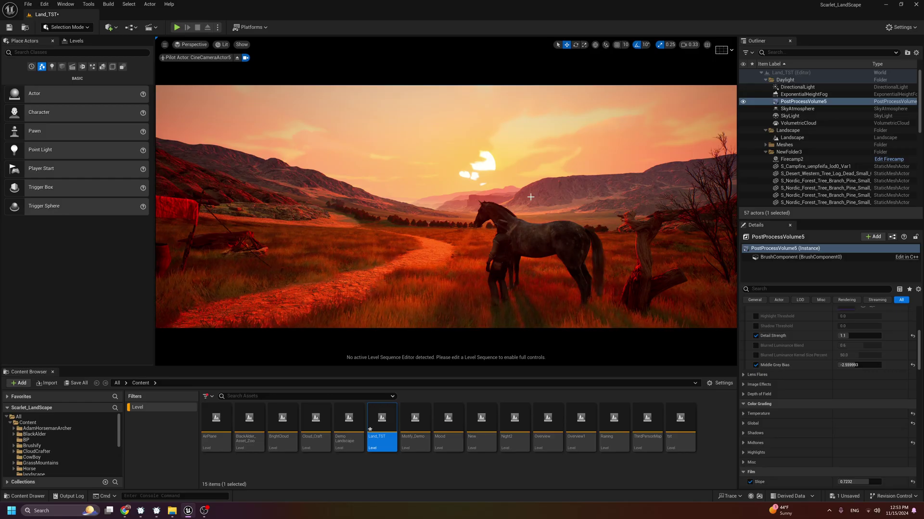
pyautogui.click(126, 512)
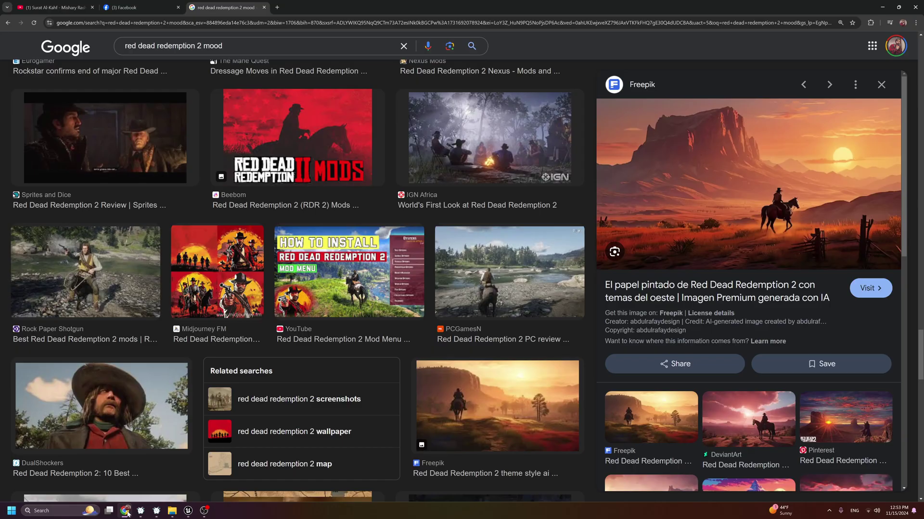
pyautogui.click(126, 512)
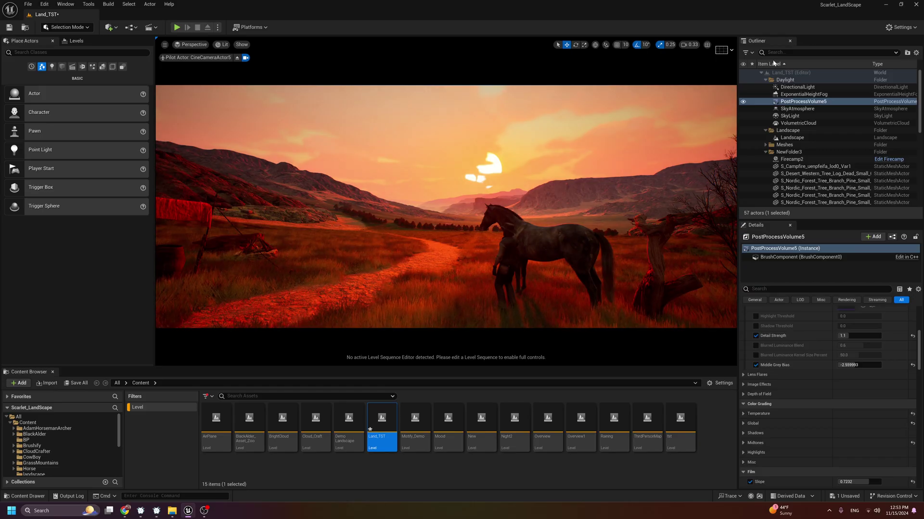
# Set VolumetricCloud's Layer Bottom Altitude to about 10.98 and Layer Height to about 2.53, then try another Tracing Start Max Distance and undo it.
pyautogui.click(798, 123)
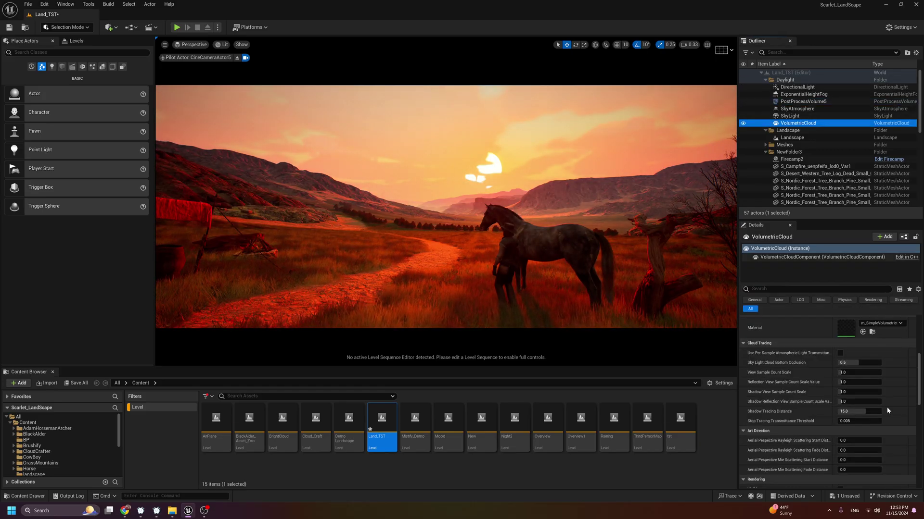
pyautogui.scroll(-5, 856, 386)
pyautogui.scroll(3, 856, 387)
pyautogui.moveTo(847, 379)
pyautogui.mouseDown()
pyautogui.moveTo(873, 378)
pyautogui.moveTo(820, 387)
pyautogui.moveTo(841, 388)
pyautogui.mouseUp()
pyautogui.hotkey('ctrl', 'z')
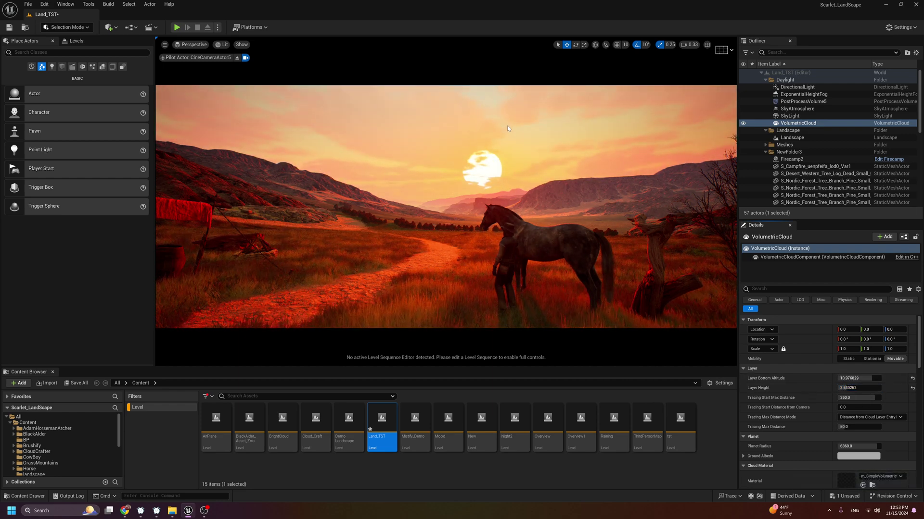
pyautogui.moveTo(507, 129); pyautogui.dragTo(546, 113, button='right')
pyautogui.moveTo(849, 402); pyautogui.dragTo(861, 401)
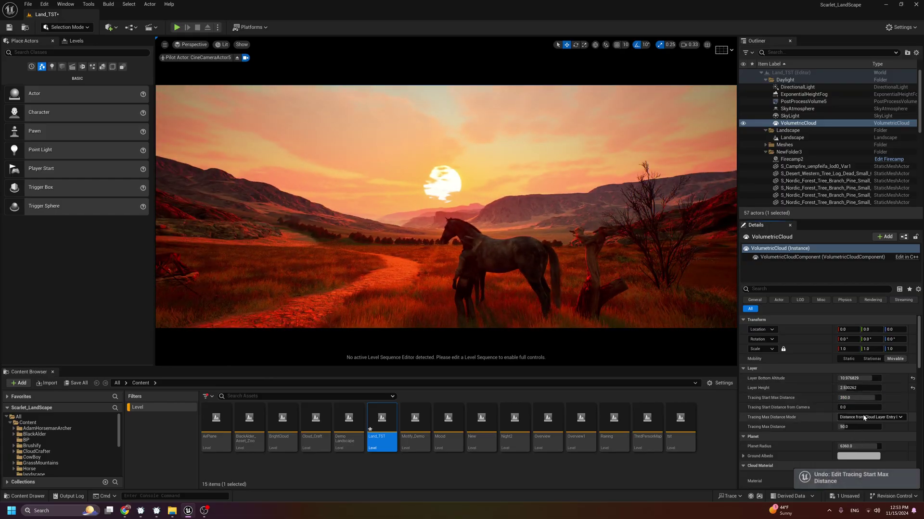
# Try Use Per Sample Atmospheric Light Transmittance and a different Sky Light Cloud Bottom Occlusion on the volumetric cloud, then restore both settings.
pyautogui.scroll(-4, 862, 414)
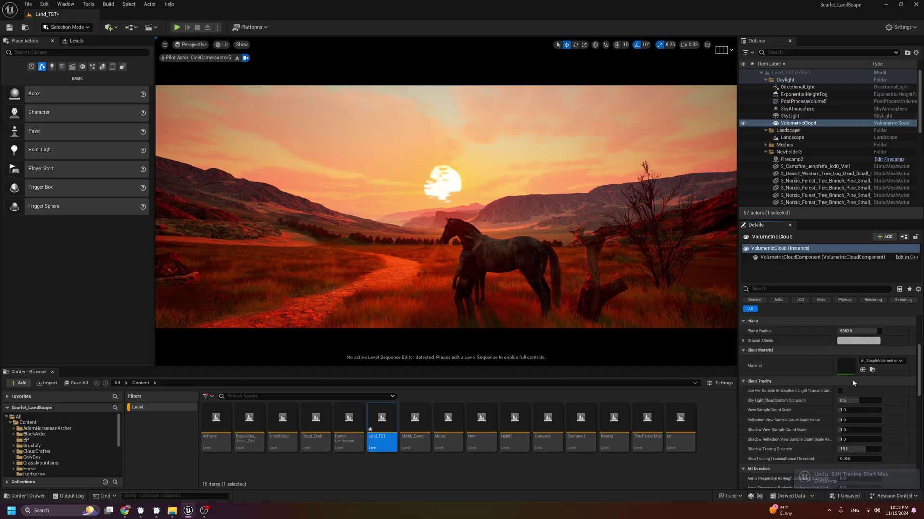
pyautogui.click(840, 391)
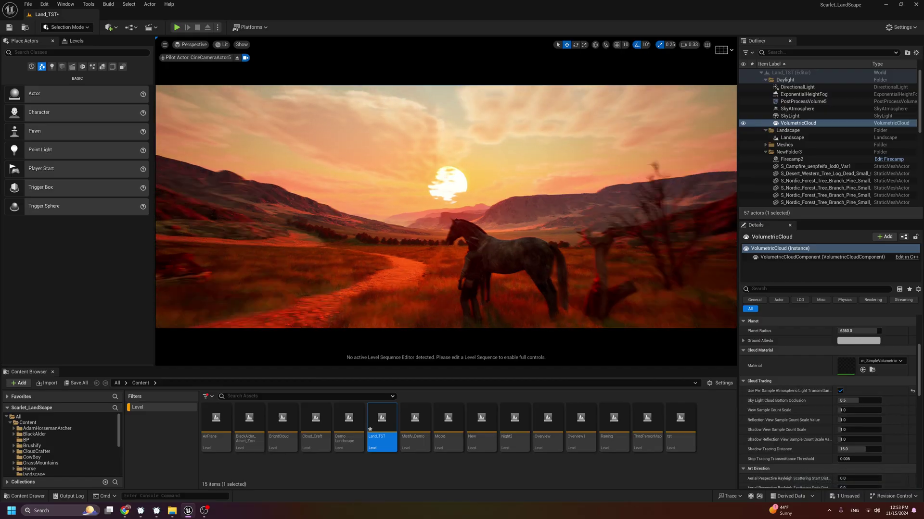
pyautogui.moveTo(849, 401); pyautogui.dragTo(841, 420)
pyautogui.hotkey('ctrl', 'z')
pyautogui.hotkey('ctrl', 'z')
pyautogui.hotkey('ctrl', 'z')
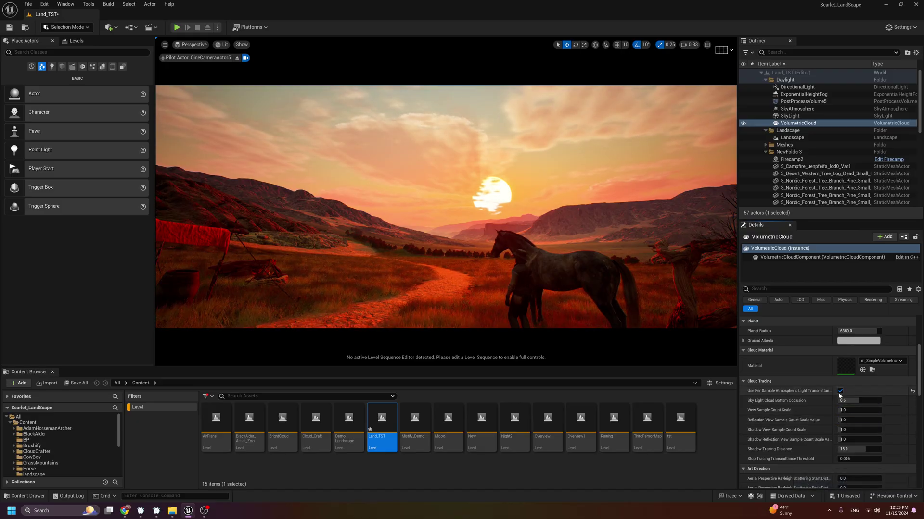
pyautogui.click(839, 391)
pyautogui.click(840, 392)
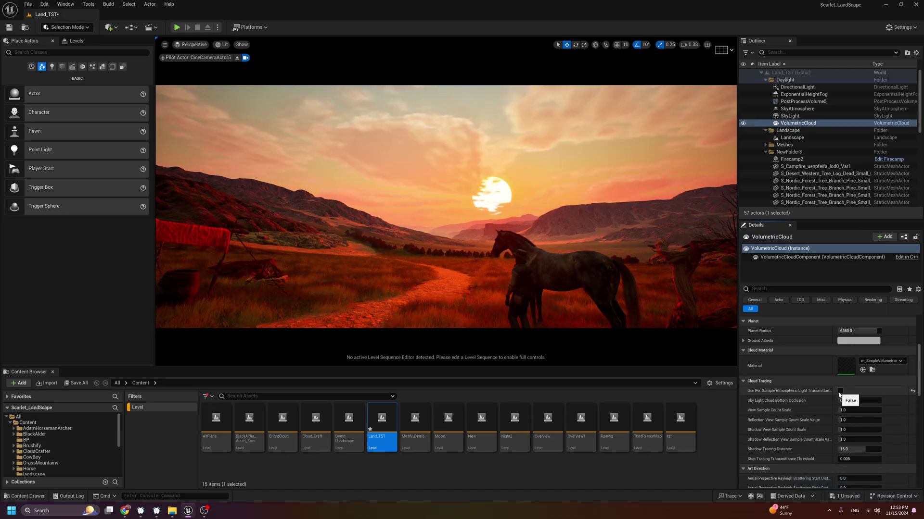
pyautogui.moveTo(565, 187); pyautogui.dragTo(595, 210, button='right')
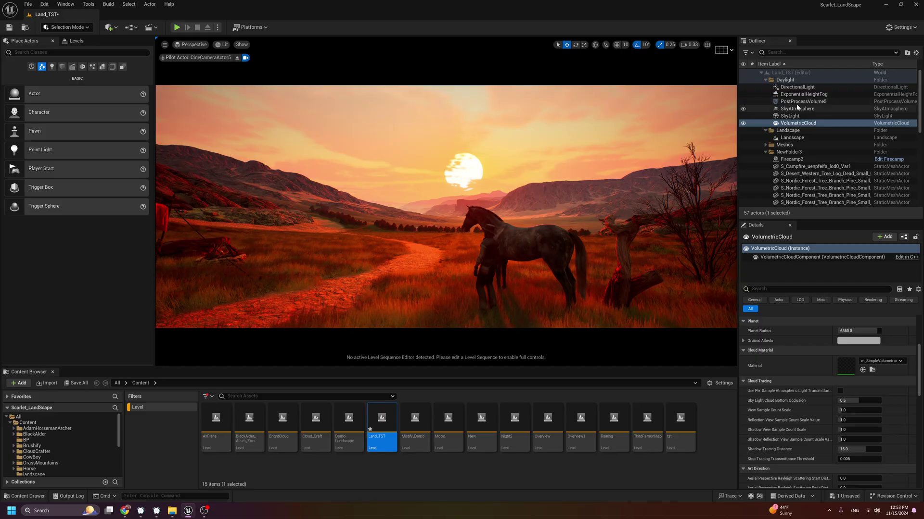
# Switch to Chrome, examine the related sunset reference images, and return to Unreal Editor.
pyautogui.click(127, 512)
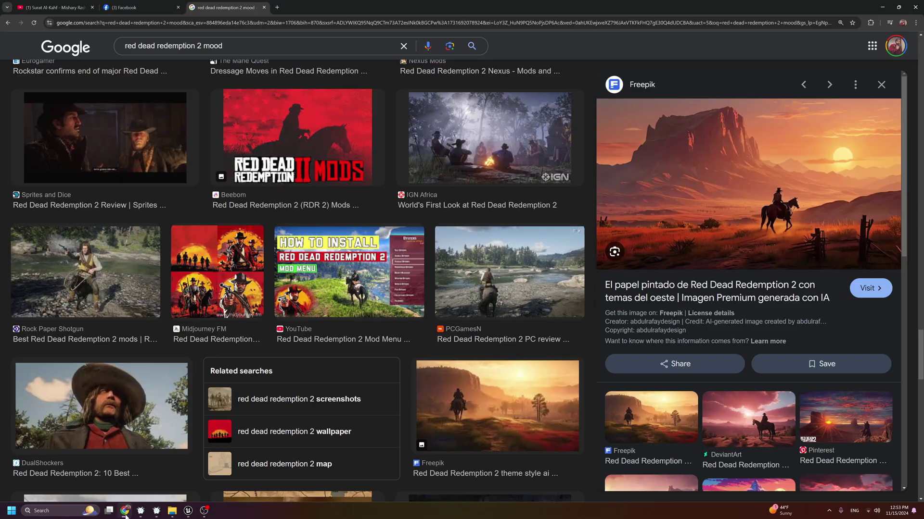
pyautogui.scroll(-2, 729, 269)
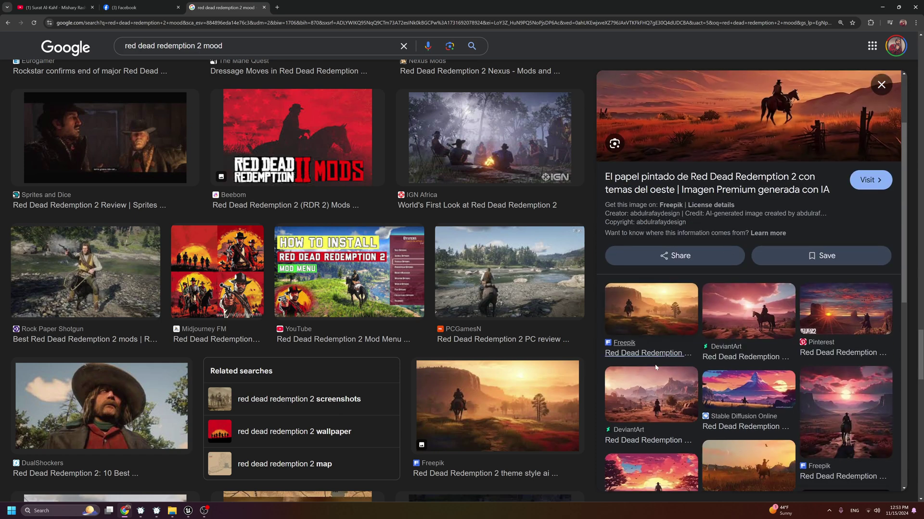
pyautogui.scroll(-2, 656, 367)
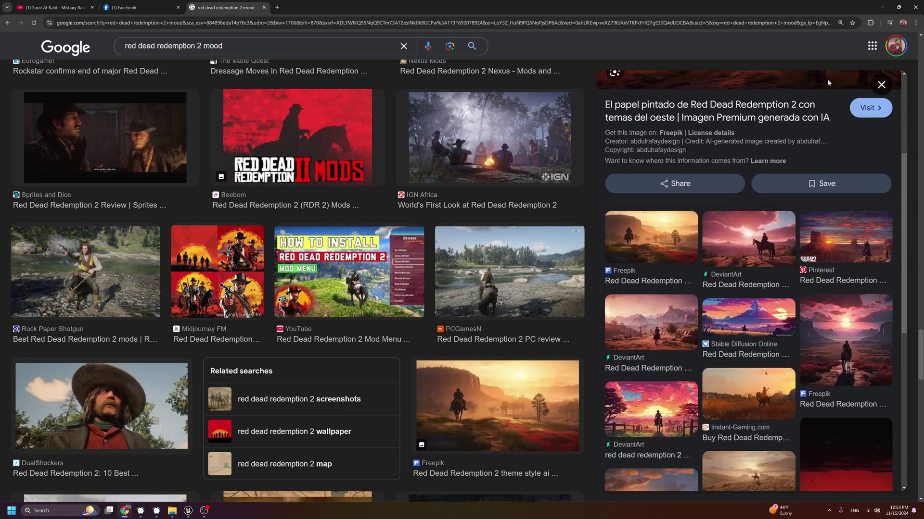
pyautogui.click(882, 7)
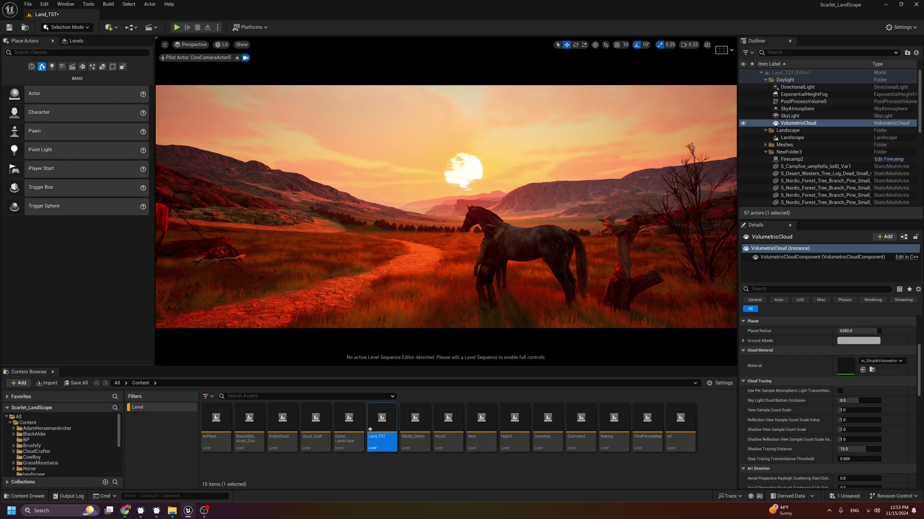
# Lower the directional light's sun toward the horizon, to a Y rotation of about -3.09°.
pyautogui.click(795, 92)
pyautogui.scroll(5, 847, 380)
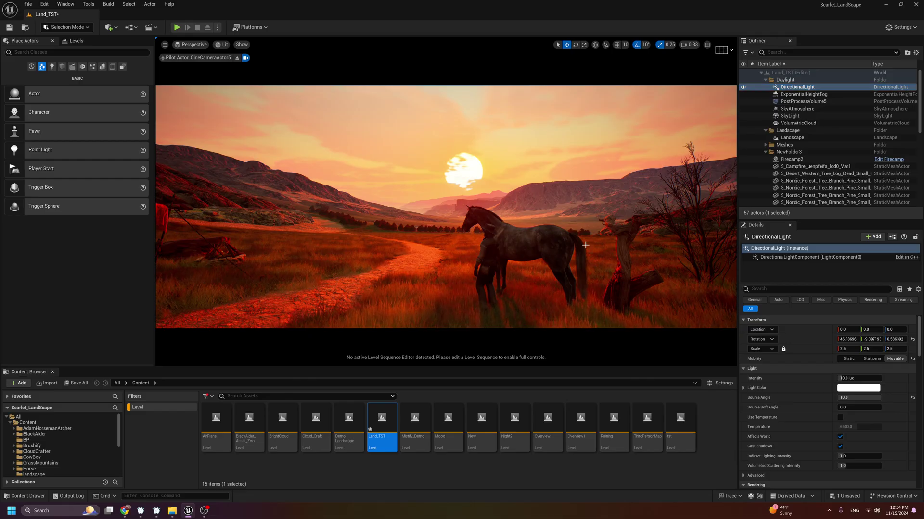
pyautogui.hotkey('ctrl', 'l')
pyautogui.hotkey('ctrl', 'l')
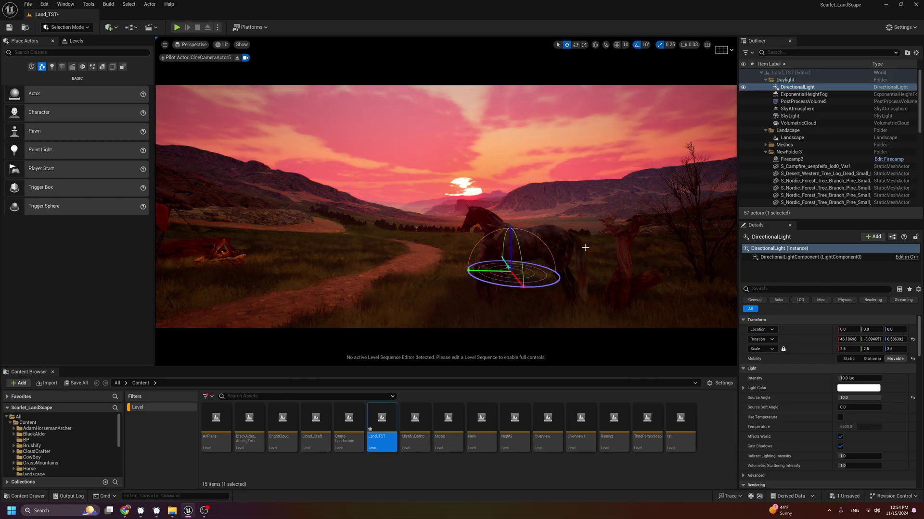
# Try a directional light Intensity of 4 lux and undo it, then set the Source Angle to 4.
pyautogui.click(848, 378)
pyautogui.write('4')
pyautogui.press('Return')
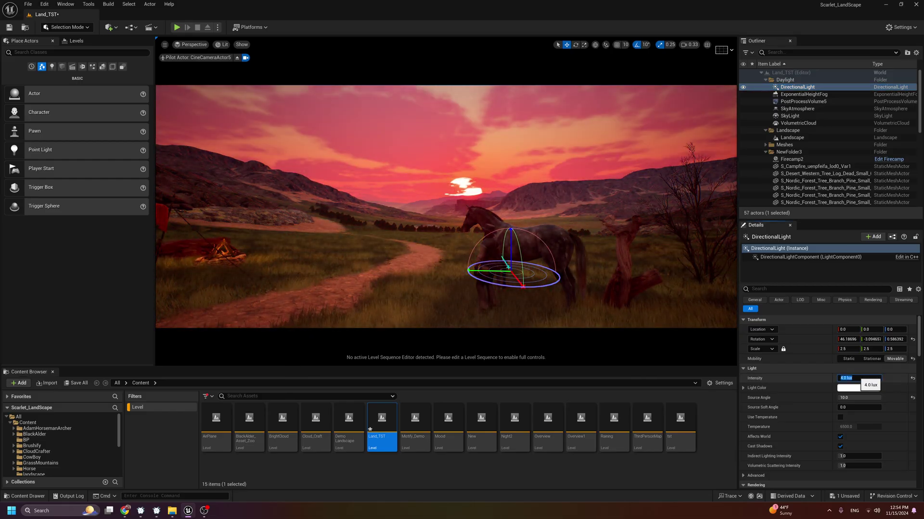
pyautogui.hotkey('ctrl', 'z')
pyautogui.click(849, 399)
pyautogui.write('4')
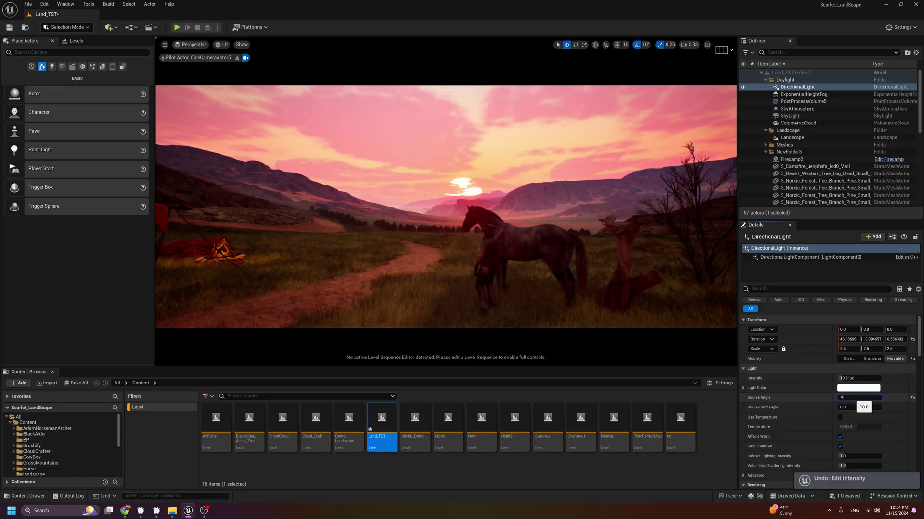
pyautogui.press('Return')
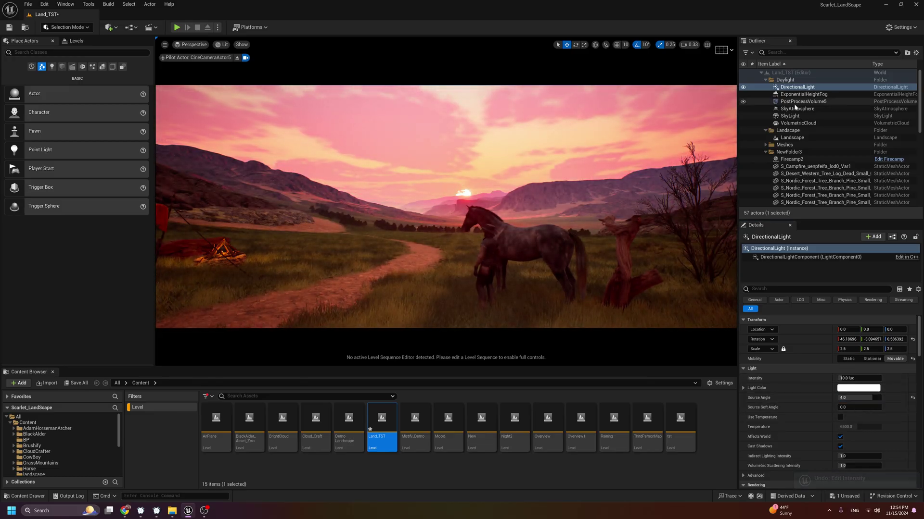
# Reset the sky atmosphere's Rayleigh Scattering color, and set Rayleigh Scattering Scale to about 0.064 and Mie Absorption Scale to about 0.158.
pyautogui.click(795, 109)
pyautogui.scroll(-6, 817, 375)
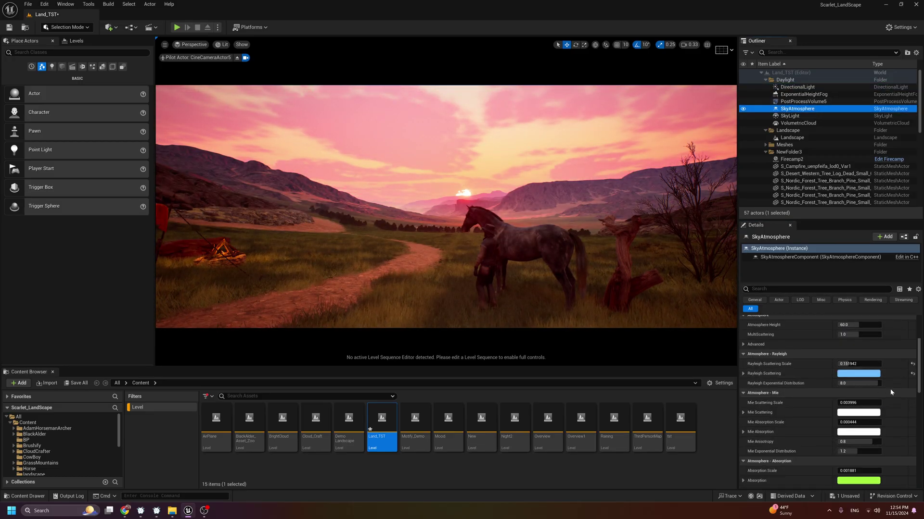
pyautogui.click(913, 374)
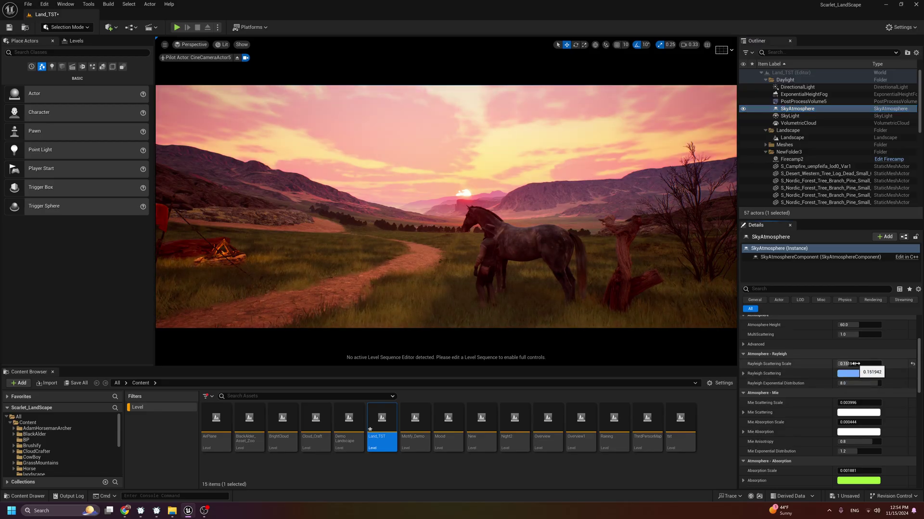
pyautogui.moveTo(855, 363); pyautogui.dragTo(878, 364)
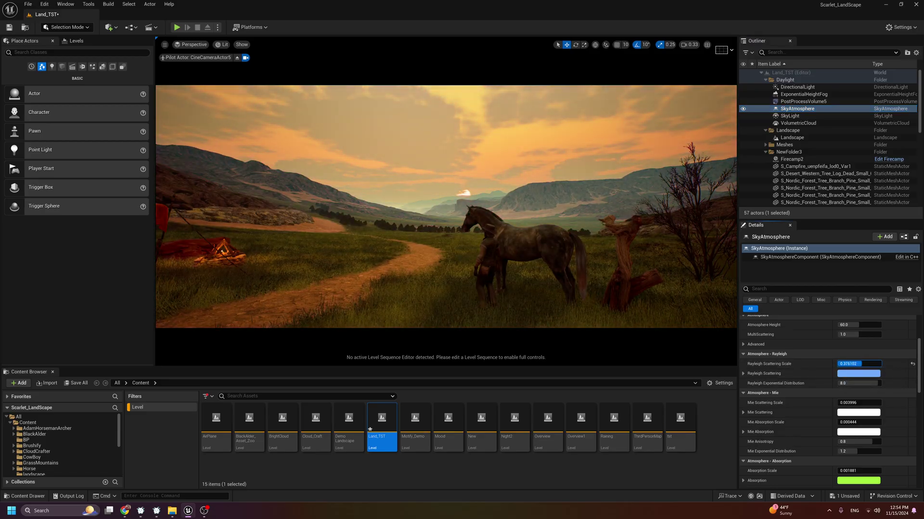
pyautogui.moveTo(865, 364); pyautogui.dragTo(812, 364)
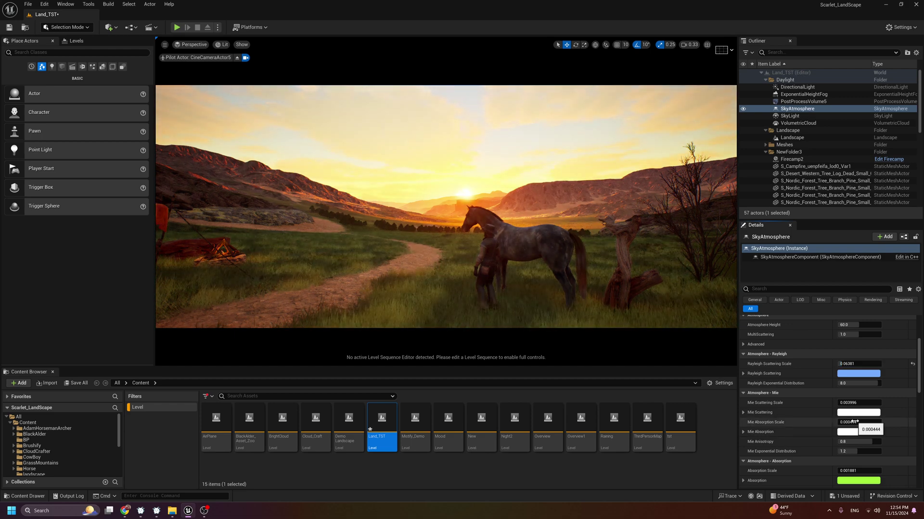
pyautogui.moveTo(840, 422); pyautogui.dragTo(863, 423)
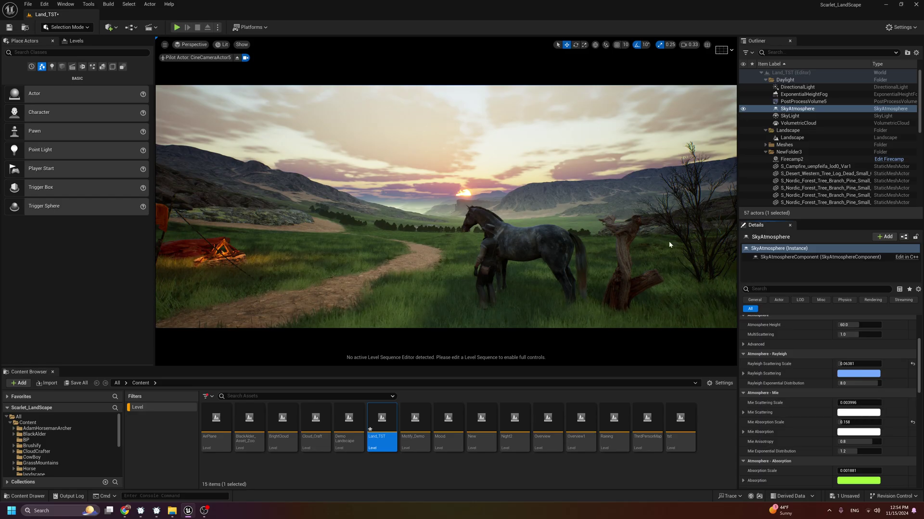
# Reset ExponentialHeightFog's Sky Atmosphere Ambient Contribution Color Scale to default, then try cyan and orange tints and cancel them.
pyautogui.click(794, 95)
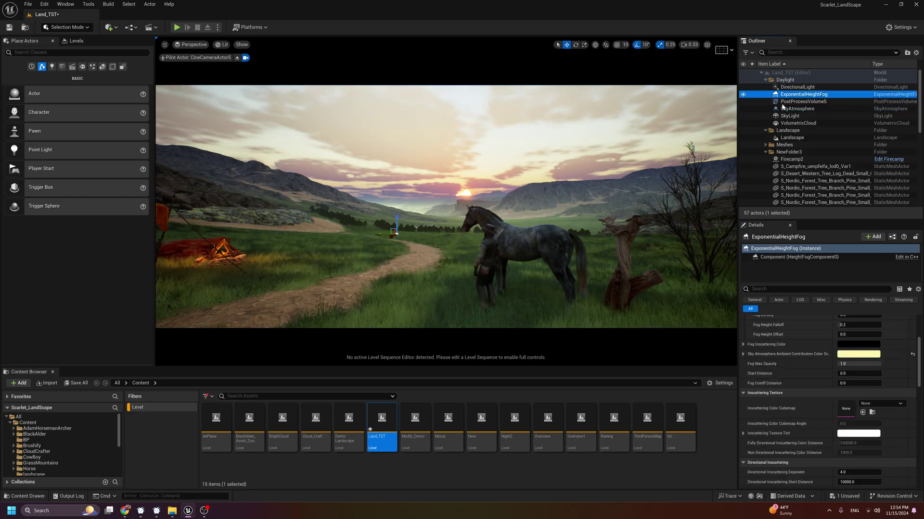
pyautogui.click(913, 355)
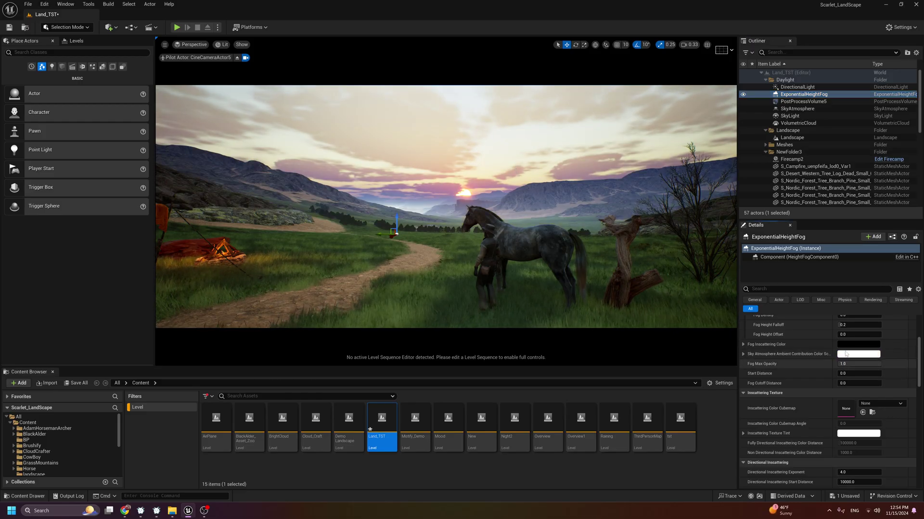
pyautogui.click(859, 354)
pyautogui.click(721, 370)
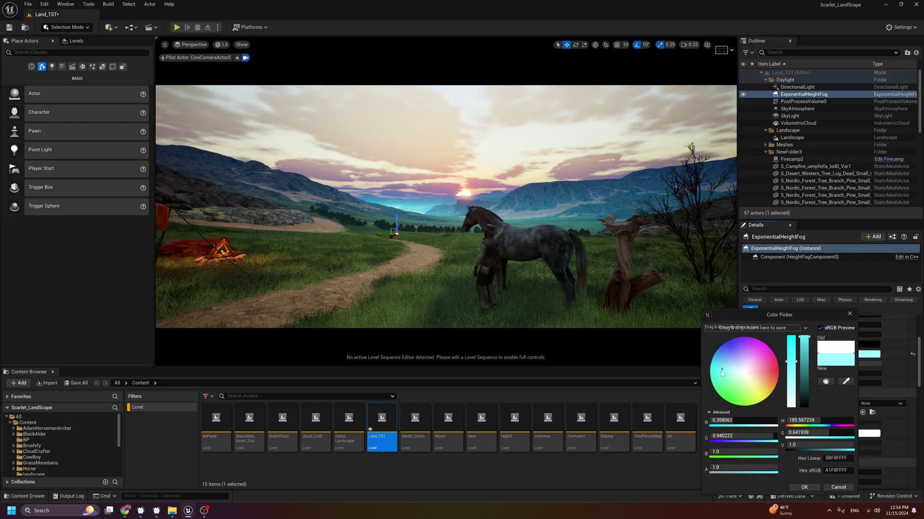
pyautogui.moveTo(719, 374); pyautogui.dragTo(770, 383)
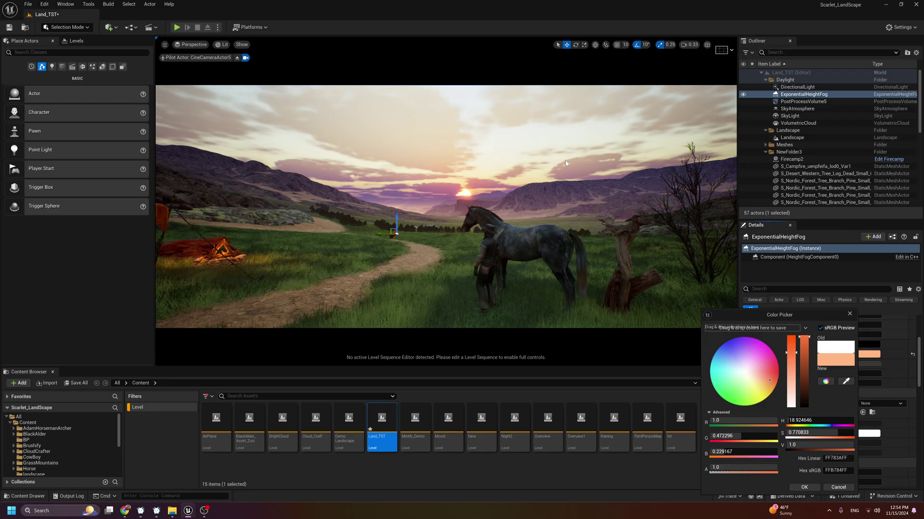
pyautogui.click(831, 489)
# Set the height fog's Sky Atmosphere Ambient Contribution Color Scale to a neutral grey with a value of about 0.35.
pyautogui.scroll(-5, 842, 400)
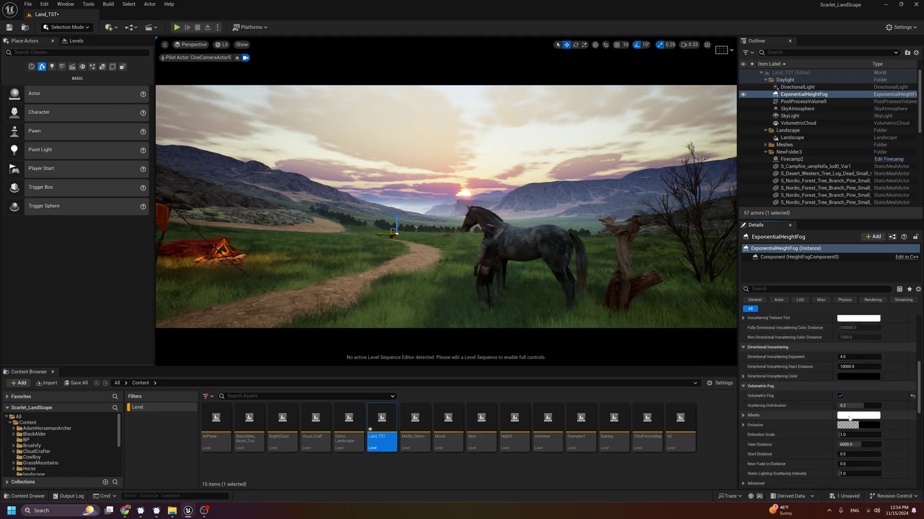
pyautogui.scroll(3, 849, 404)
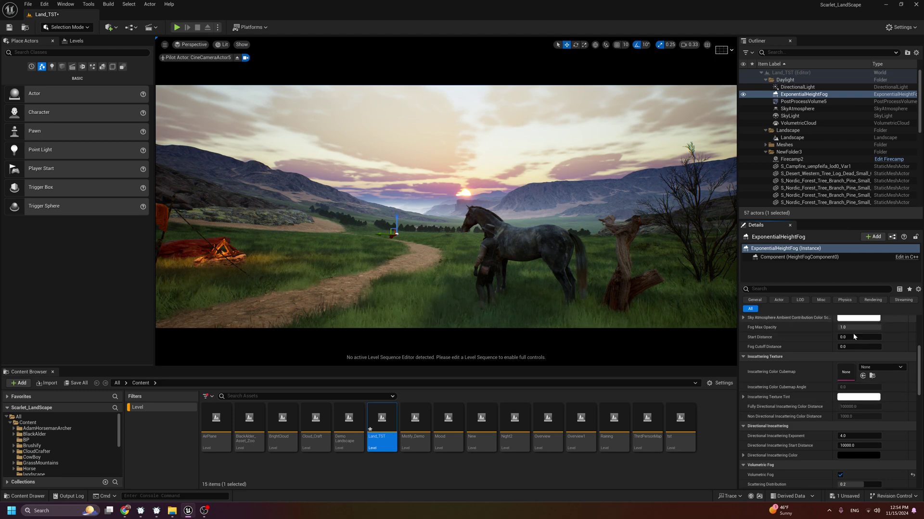
pyautogui.scroll(3, 854, 337)
pyautogui.click(858, 375)
pyautogui.click(784, 394)
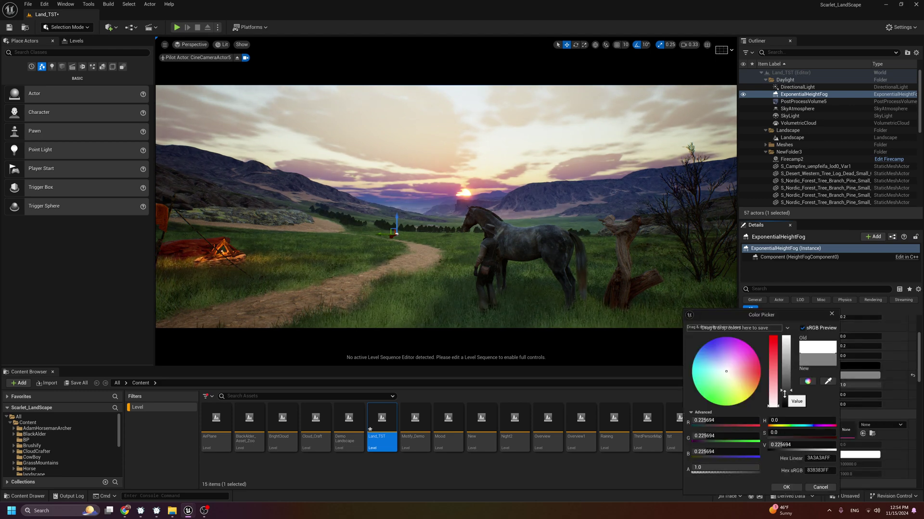
pyautogui.moveTo(784, 394); pyautogui.dragTo(779, 382)
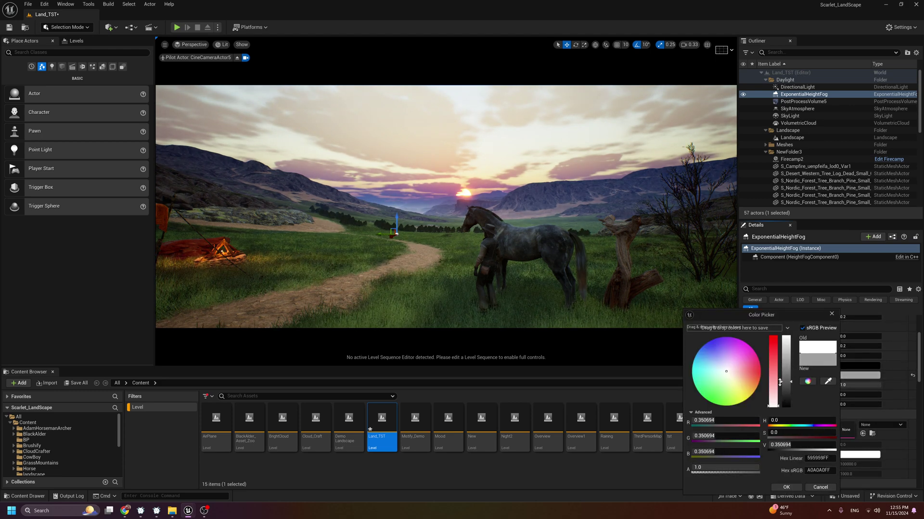
pyautogui.click(785, 489)
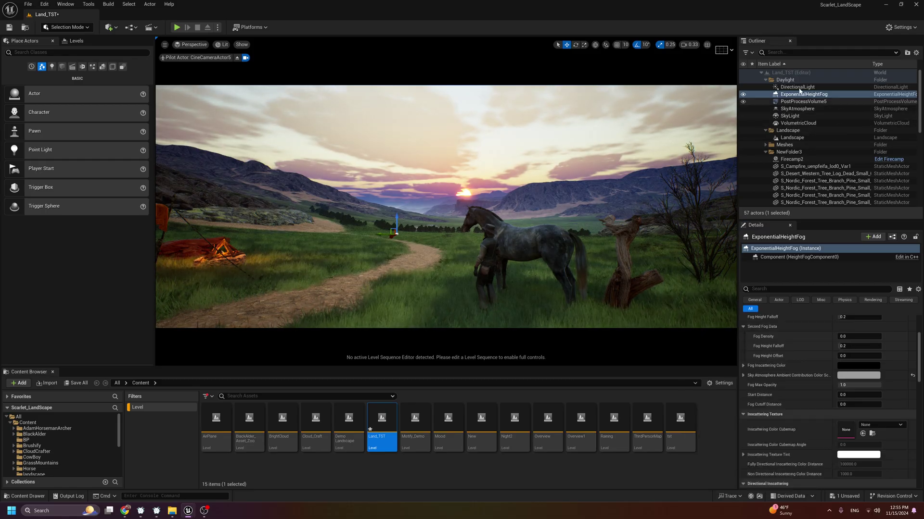
# Set the SkyAtmosphere's Mie Scattering Scale to about 0.233.
pyautogui.click(797, 109)
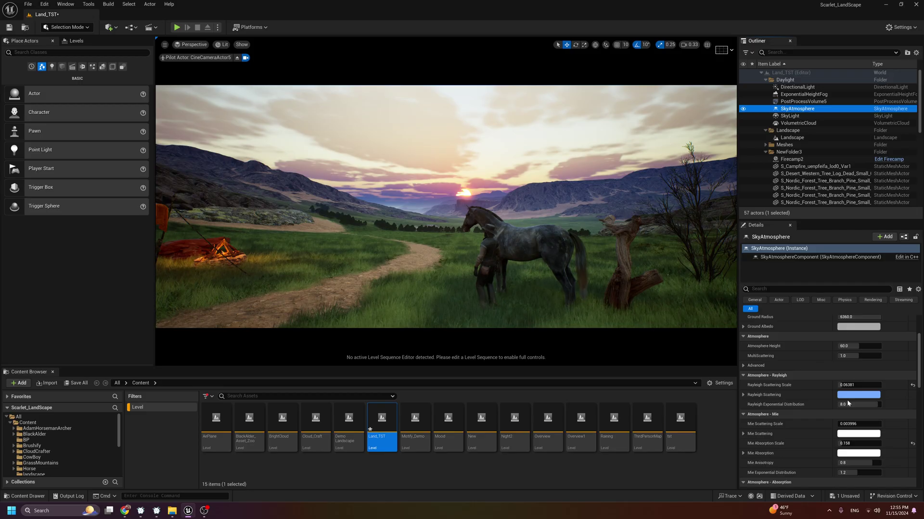
pyautogui.moveTo(850, 424); pyautogui.dragTo(891, 424)
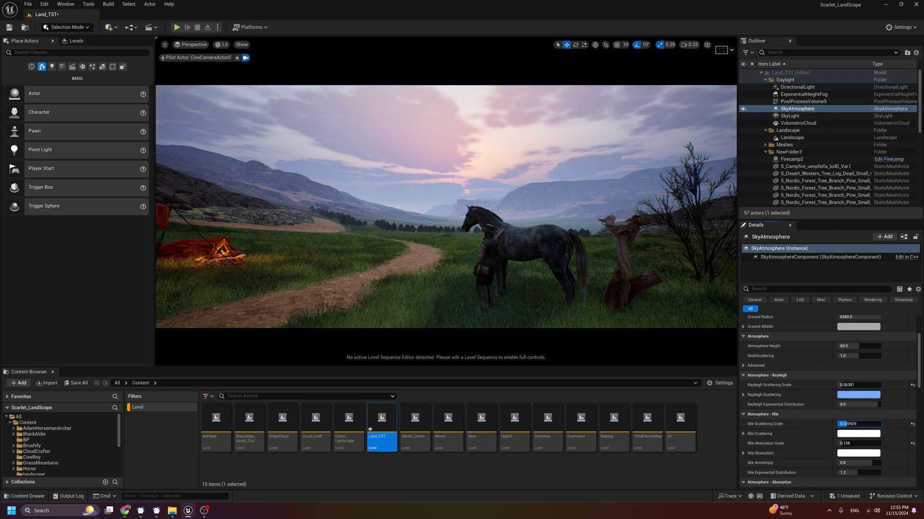
pyautogui.moveTo(894, 424); pyautogui.dragTo(884, 424)
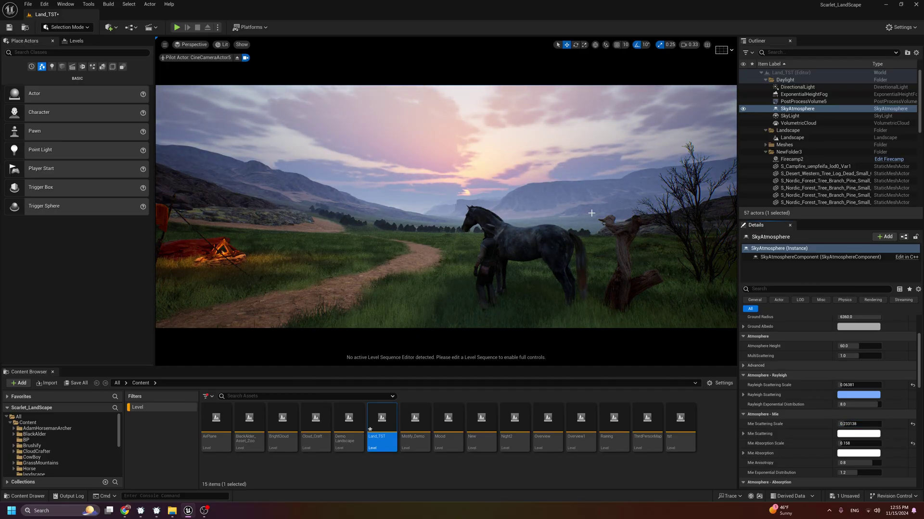
# Try several sun rotations, from below the horizon to high daylight and low sunset, undoing the below-horizon one.
pyautogui.moveTo(595, 212)
pyautogui.mouseDown(button='right')
pyautogui.moveTo(629, 190)
pyautogui.moveTo(628, 175)
pyautogui.moveTo(589, 191)
pyautogui.moveTo(584, 204)
pyautogui.moveTo(597, 208)
pyautogui.mouseUp(button='right')
pyautogui.hotkey('ctrl', 'l')
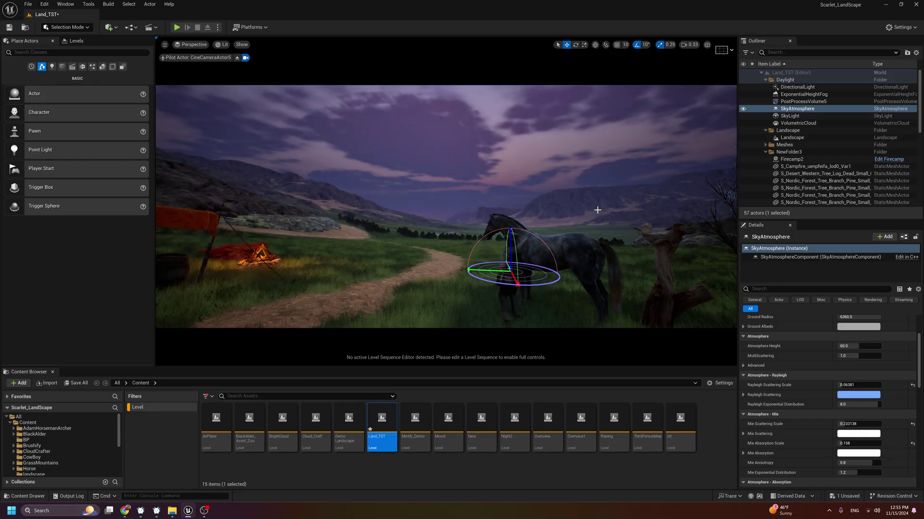
pyautogui.hotkey('ctrl', 'l')
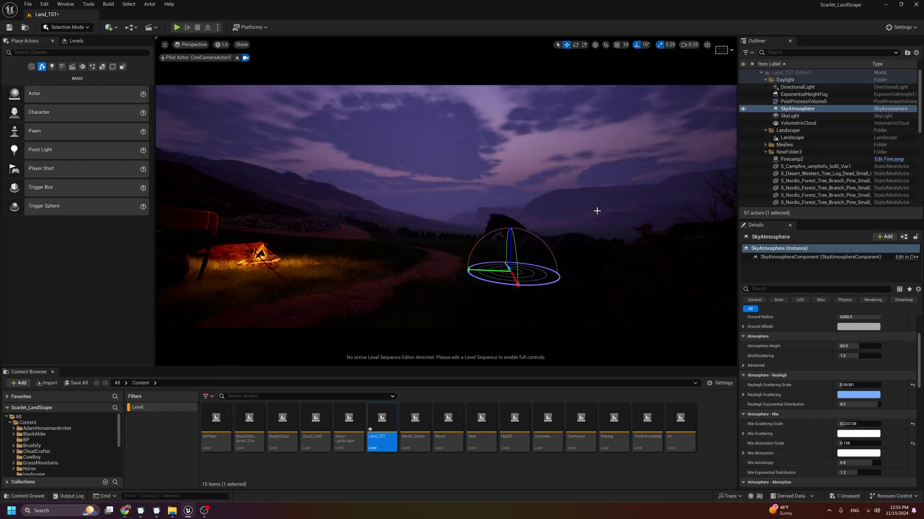
pyautogui.hotkey('ctrl', 'z')
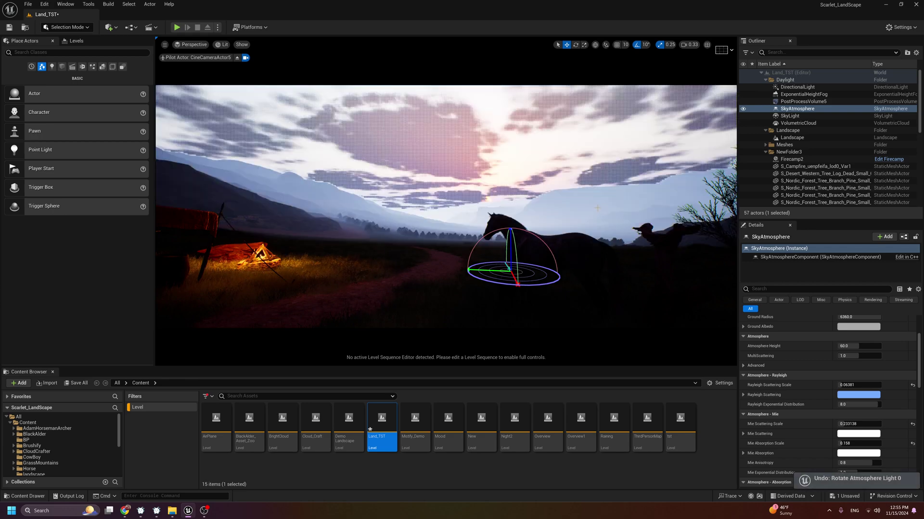
pyautogui.hotkey('ctrl', 'l')
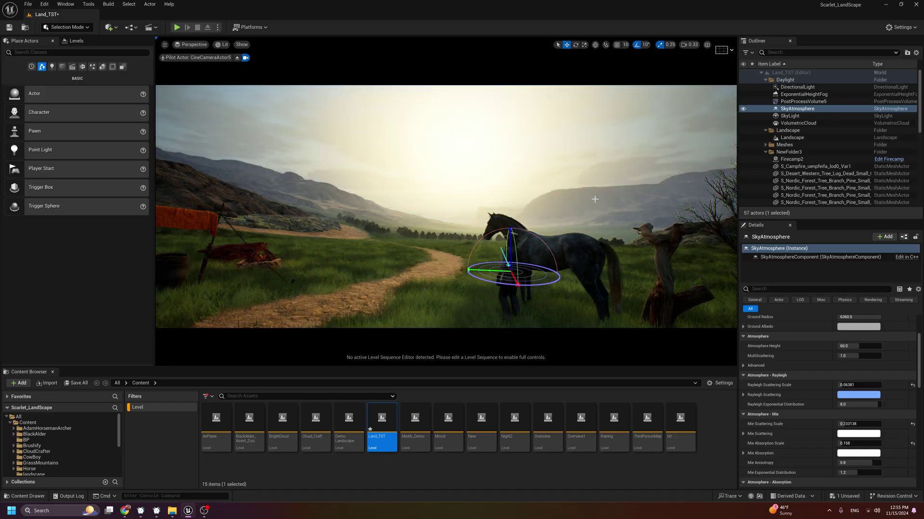
pyautogui.hotkey('ctrl', 'l')
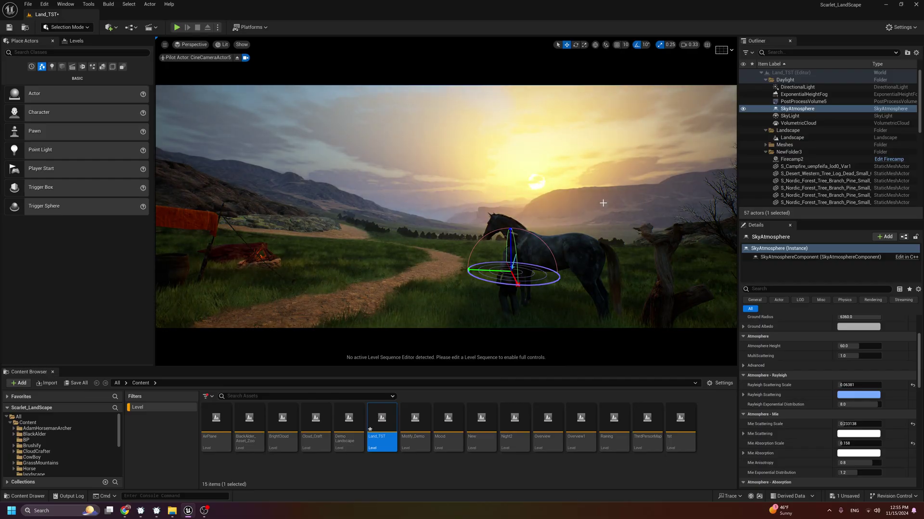
pyautogui.hotkey('ctrl', 'l')
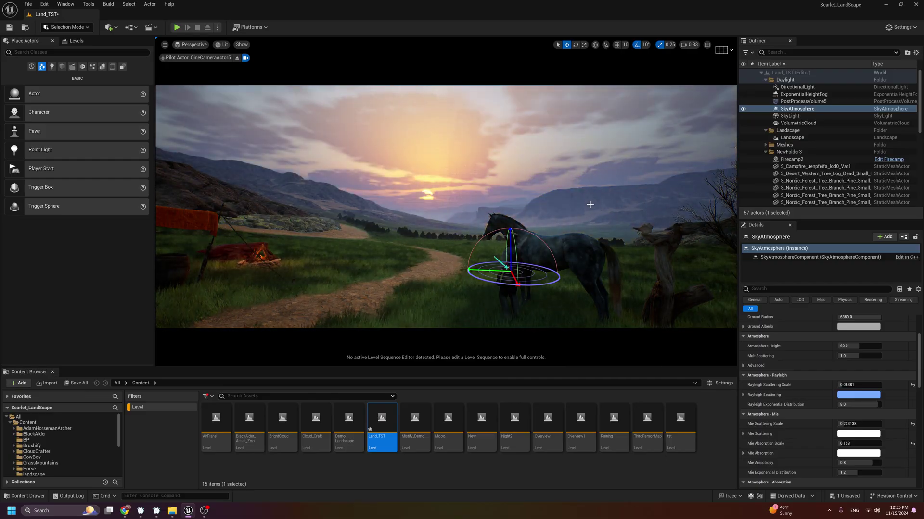
pyautogui.hotkey('ctrl', 'l')
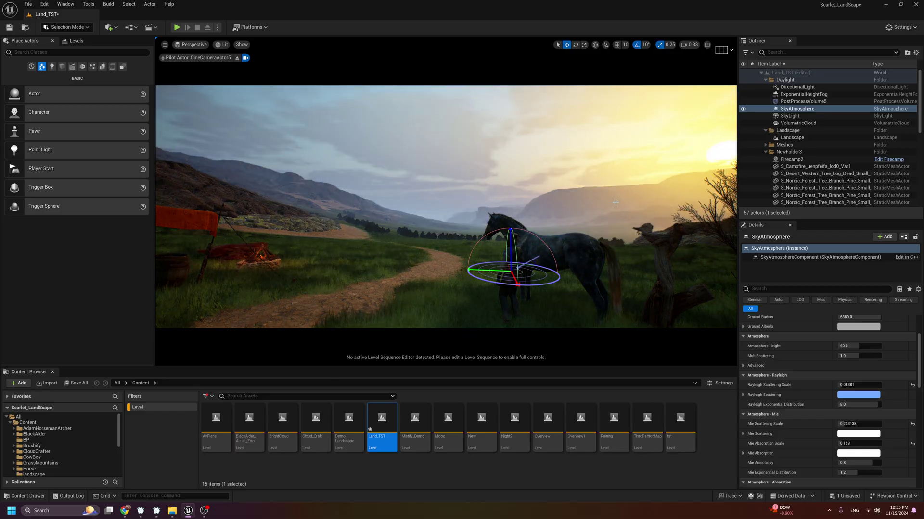
# Undo the last sun rotations and rotate the sun to sit above the distant hills, just right of the horse's head.
pyautogui.moveTo(615, 203); pyautogui.dragTo(667, 195, button='right')
pyautogui.hotkey('ctrl', 'z')
pyautogui.hotkey('ctrl', 'z')
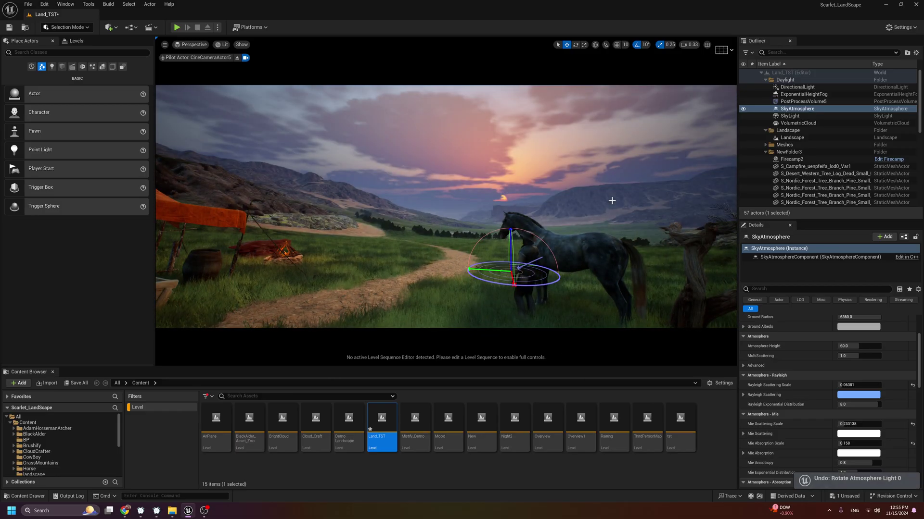
pyautogui.hotkey('ctrl', 'l')
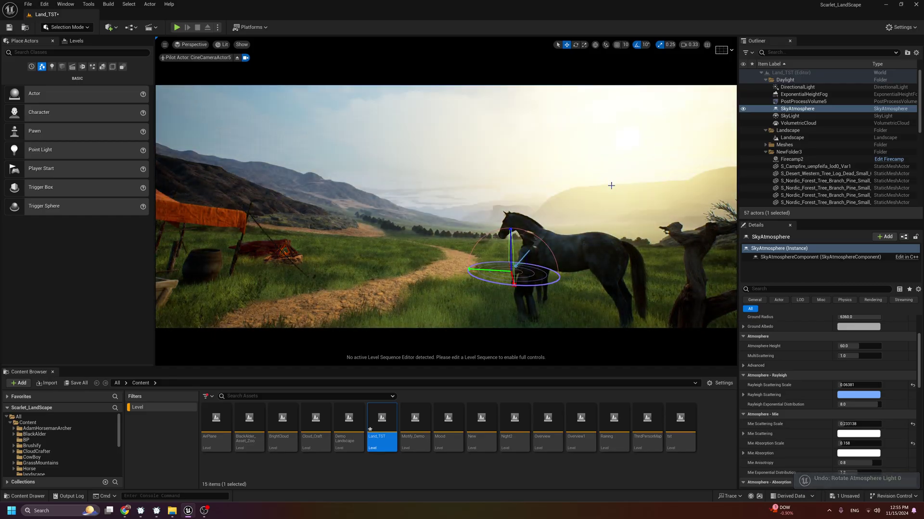
pyautogui.hotkey('ctrl', 'l')
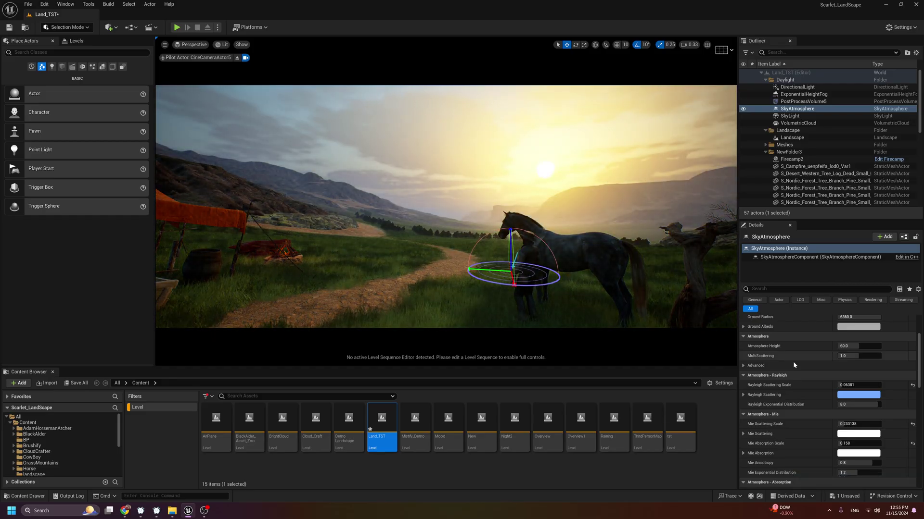
# Try a Mie Scattering Scale of about 0.006 and undo it.
pyautogui.click(860, 424)
pyautogui.write('0')
pyautogui.press('Return')
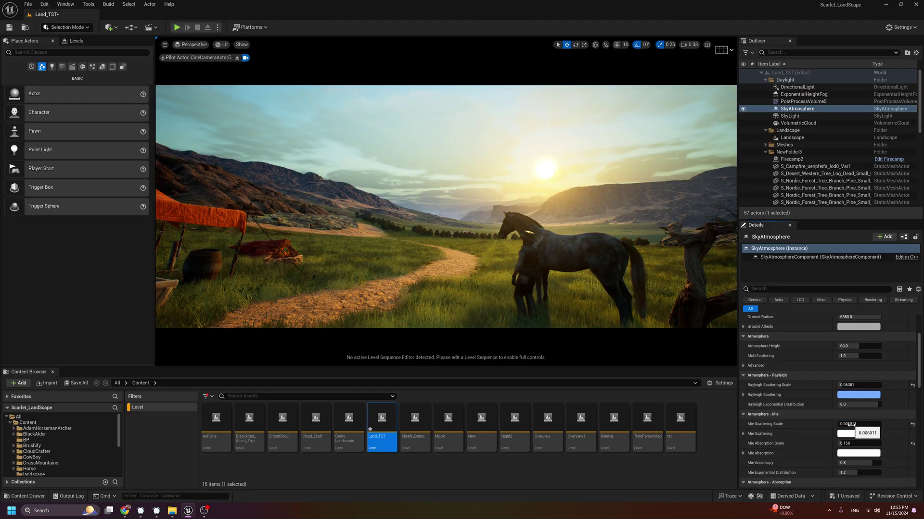
pyautogui.hotkey('ctrl', 'z')
# Set Mie Absorption Scale to about 0.626 and change the Rayleigh Scattering color to pale blue, sRGB hex B3E7FF.
pyautogui.moveTo(847, 443)
pyautogui.mouseDown()
pyautogui.moveTo(872, 443)
pyautogui.moveTo(849, 444)
pyautogui.mouseUp()
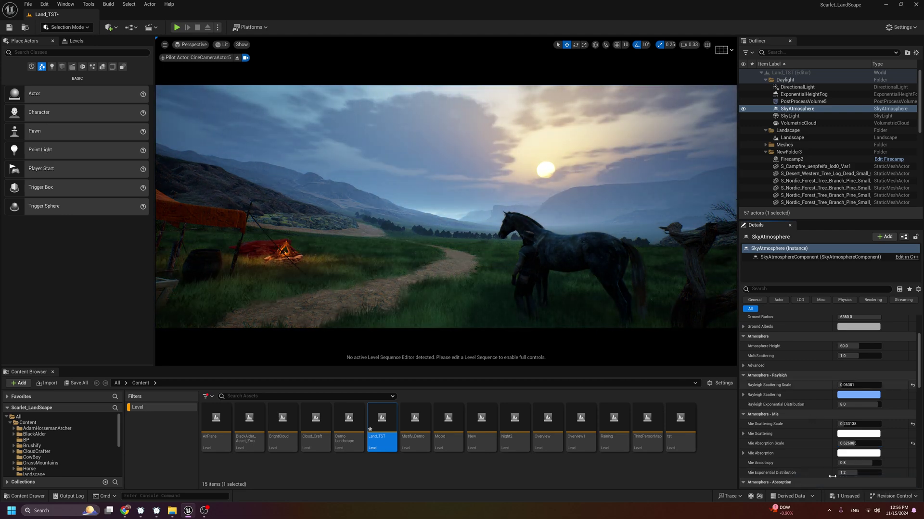
pyautogui.click(858, 394)
pyautogui.moveTo(722, 357)
pyautogui.mouseDown()
pyautogui.moveTo(738, 385)
pyautogui.moveTo(718, 375)
pyautogui.moveTo(725, 388)
pyautogui.moveTo(726, 366)
pyautogui.mouseUp()
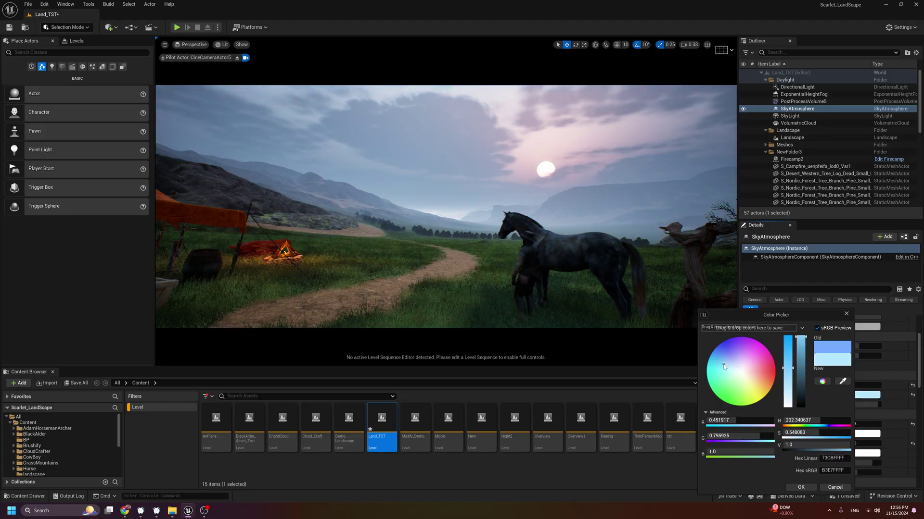
pyautogui.click(794, 489)
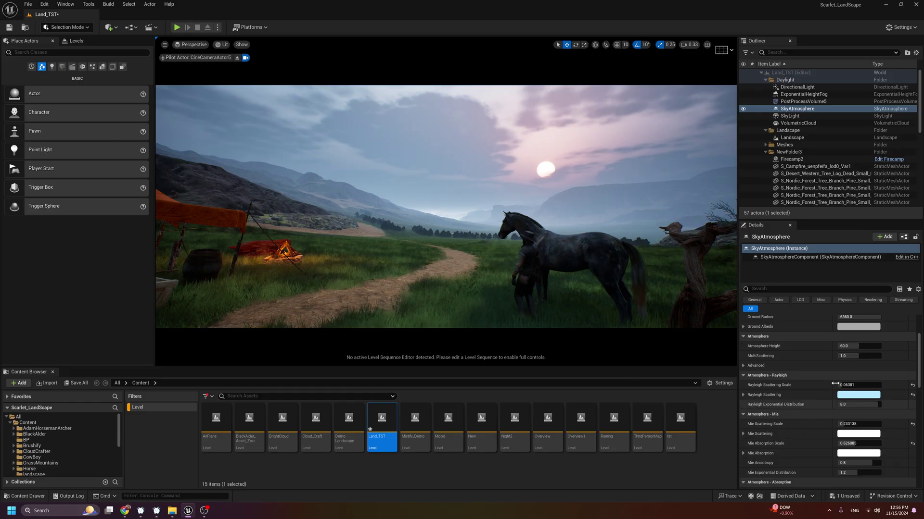
# Try a different Atmosphere Height and undo it, and set Mie Absorption Scale to about 0.663.
pyautogui.scroll(3, 825, 399)
pyautogui.moveTo(848, 380); pyautogui.dragTo(871, 380)
pyautogui.hotkey('ctrl', 'z')
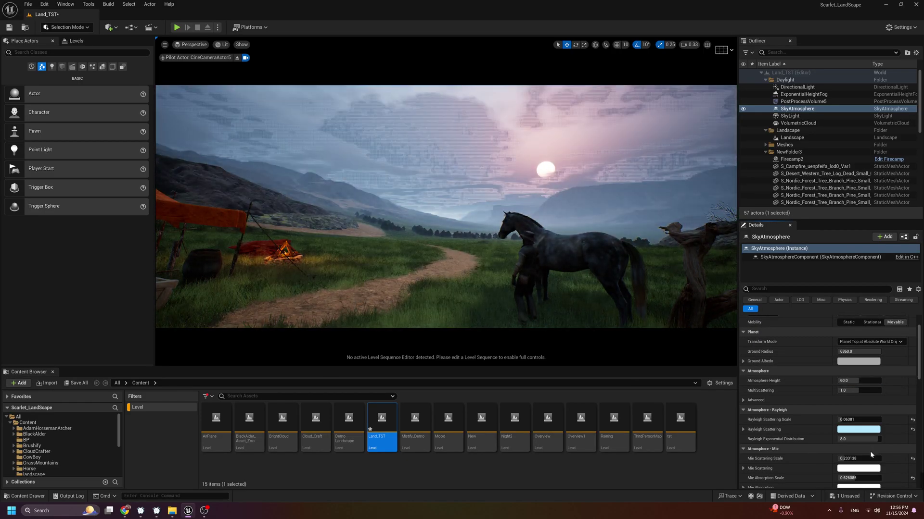
pyautogui.scroll(-3, 856, 455)
pyautogui.moveTo(854, 421); pyautogui.dragTo(855, 421)
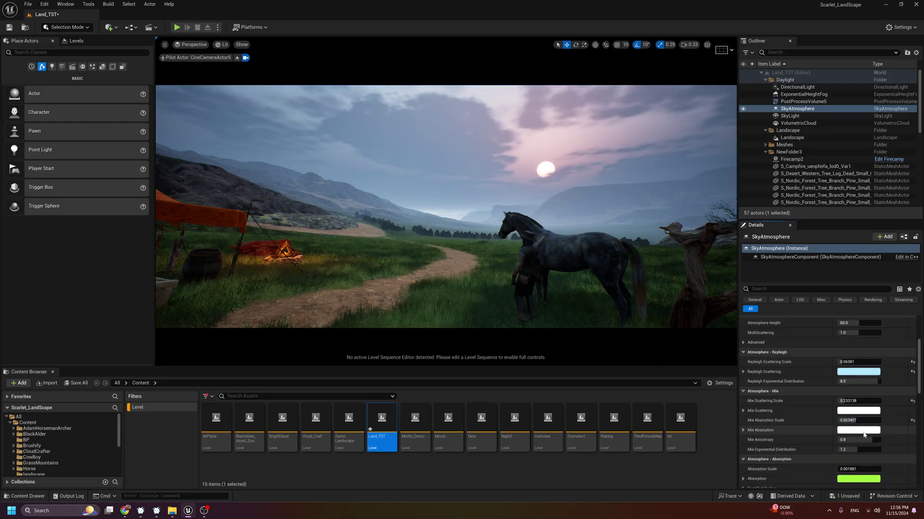
# Try a light grey Sky Luminance Factor and cancel it, and set Aerial Perspective View Distance Scale to about 1.86.
pyautogui.scroll(-2, 857, 434)
pyautogui.click(849, 476)
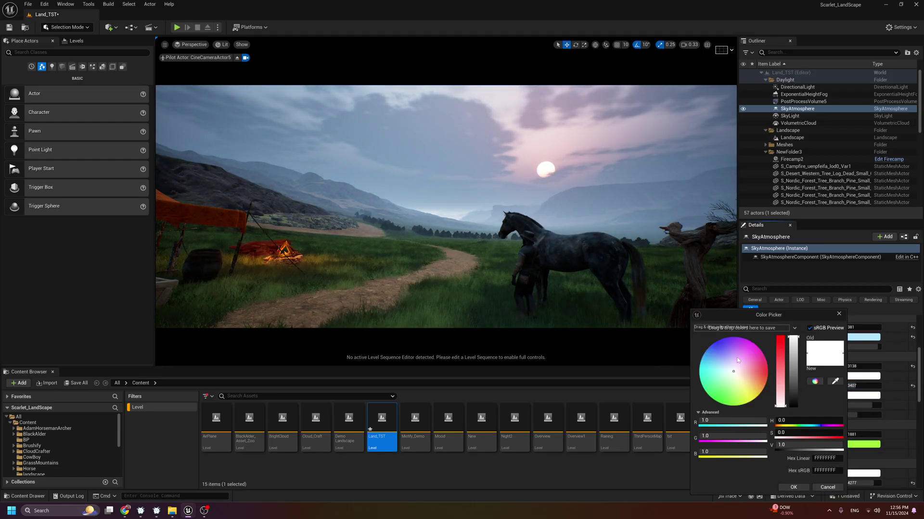
pyautogui.moveTo(794, 352)
pyautogui.mouseDown()
pyautogui.moveTo(792, 369)
pyautogui.moveTo(793, 356)
pyautogui.mouseUp()
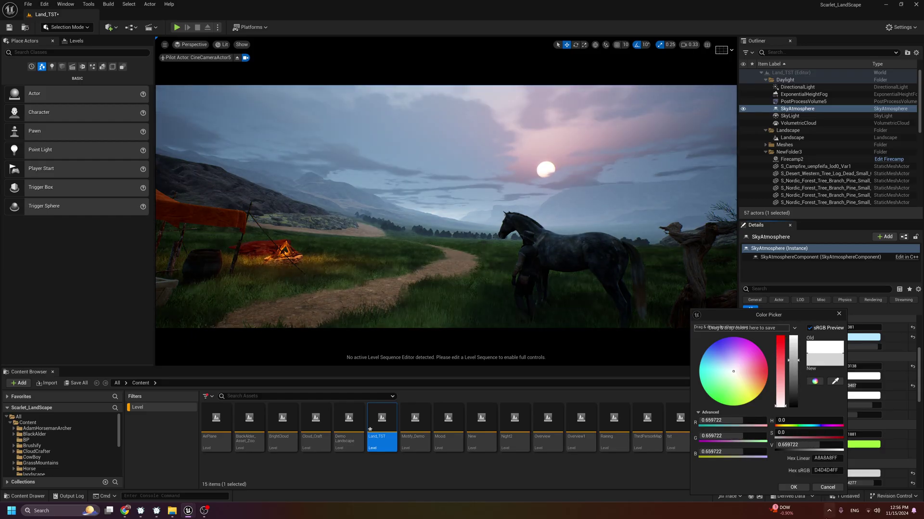
pyautogui.click(827, 487)
pyautogui.scroll(-3, 844, 469)
pyautogui.moveTo(872, 437)
pyautogui.mouseDown()
pyautogui.moveTo(844, 437)
pyautogui.moveTo(856, 437)
pyautogui.mouseUp()
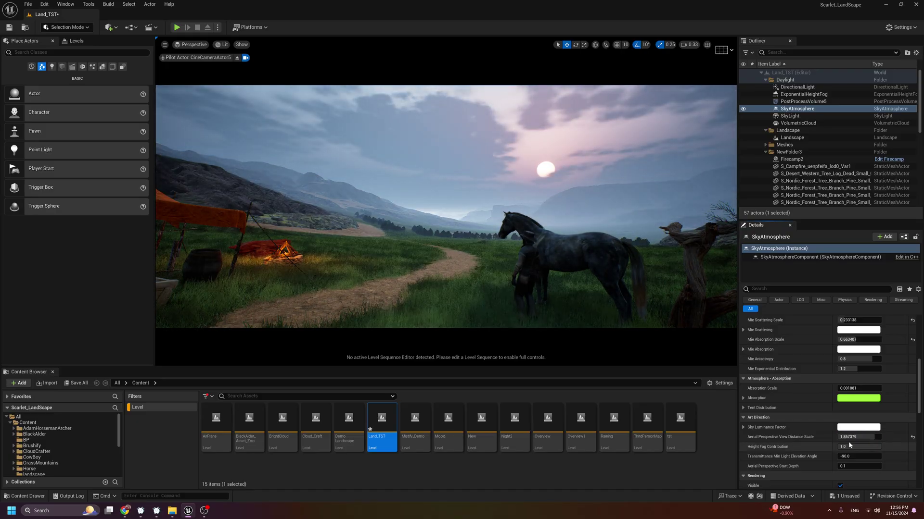
# Set ExponentialHeightFog's Sky Atmosphere Ambient Contribution Color Scale to a dark blue-grey, sRGB hex 576374.
pyautogui.click(799, 95)
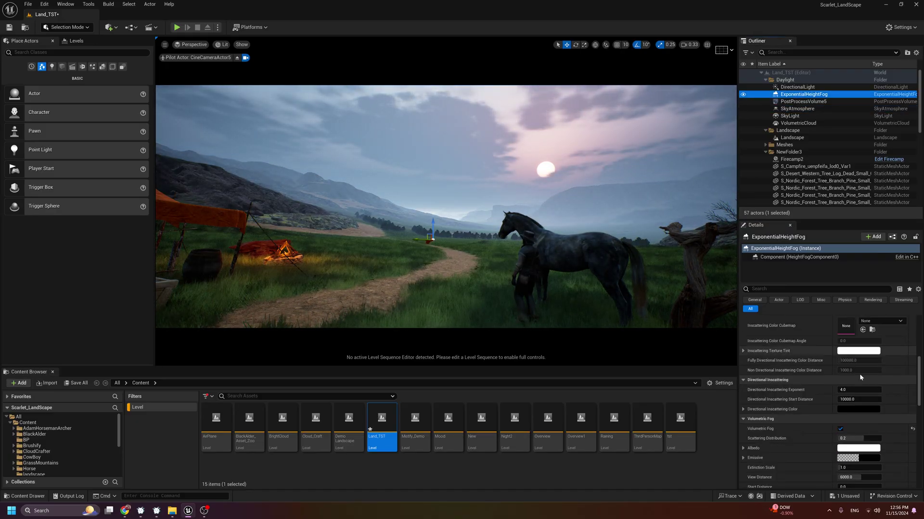
pyautogui.scroll(3, 856, 355)
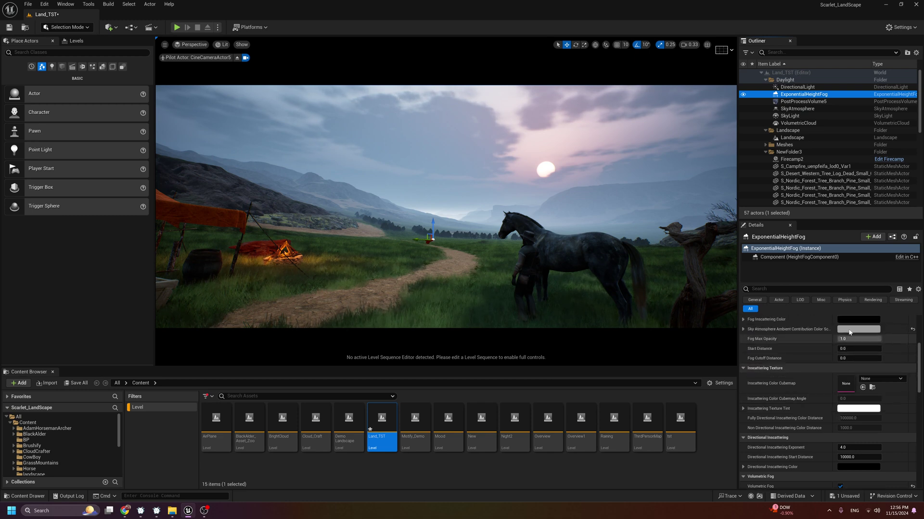
pyautogui.click(864, 329)
pyautogui.moveTo(793, 391); pyautogui.dragTo(796, 394)
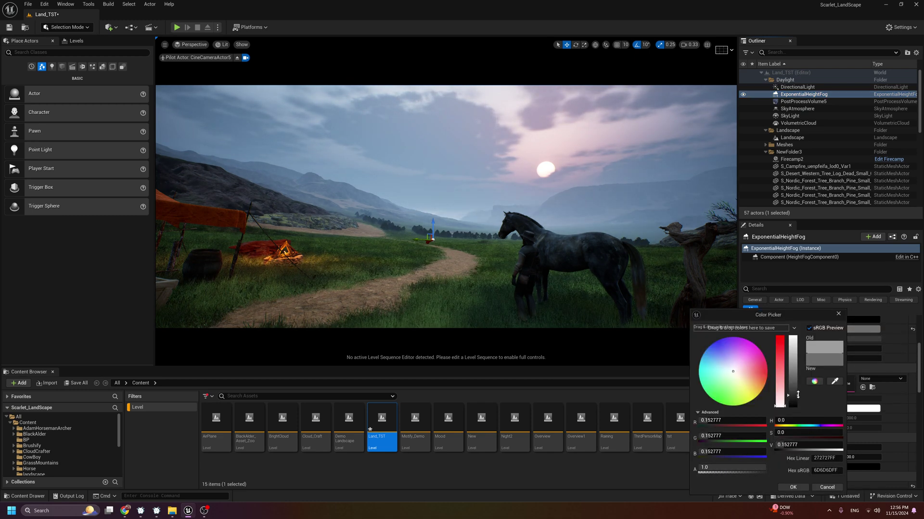
pyautogui.moveTo(738, 373); pyautogui.dragTo(712, 367)
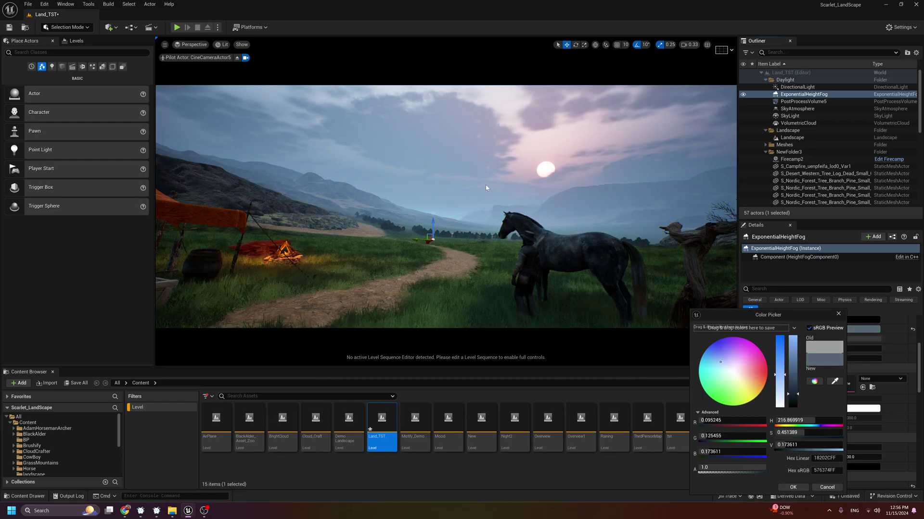
pyautogui.click(792, 488)
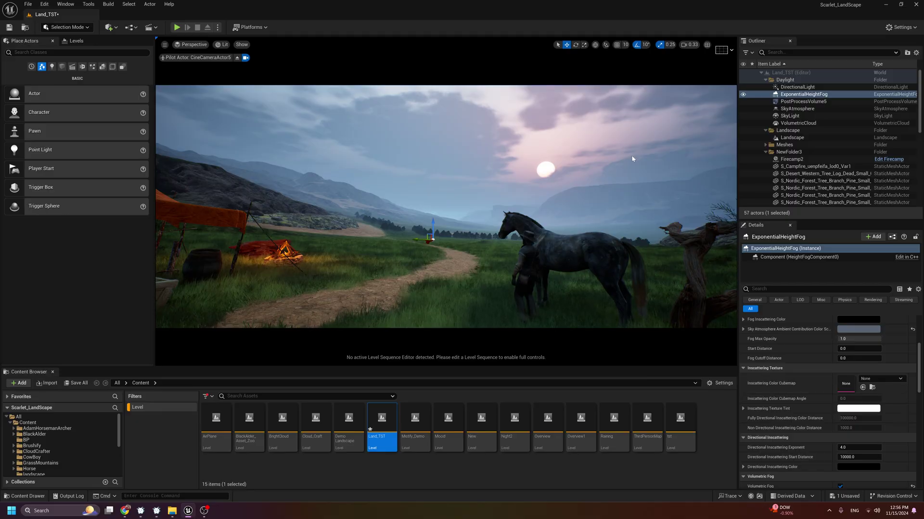
# Reframe the piloted cine camera so the sun sits above the horse and the bare tree is in view.
pyautogui.scroll(5, 843, 321)
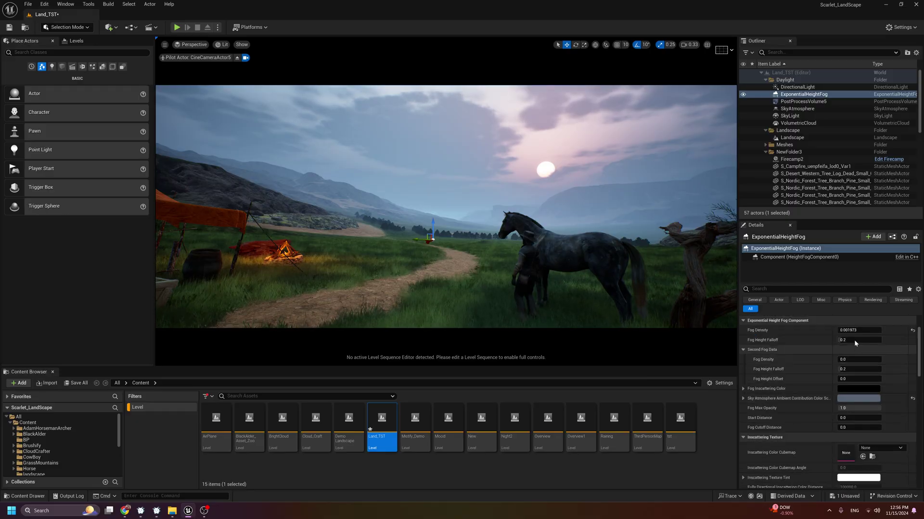
pyautogui.click(796, 87)
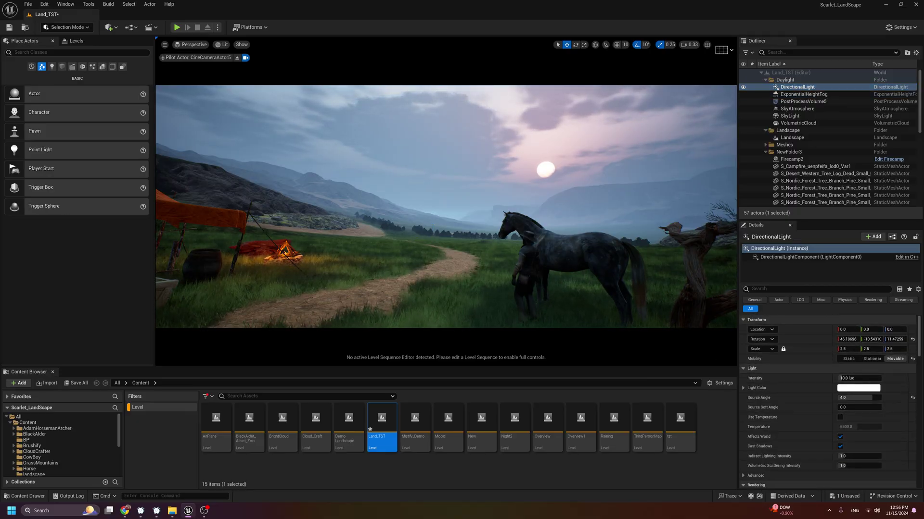
pyautogui.moveTo(445, 206); pyautogui.dragTo(525, 225, button='right')
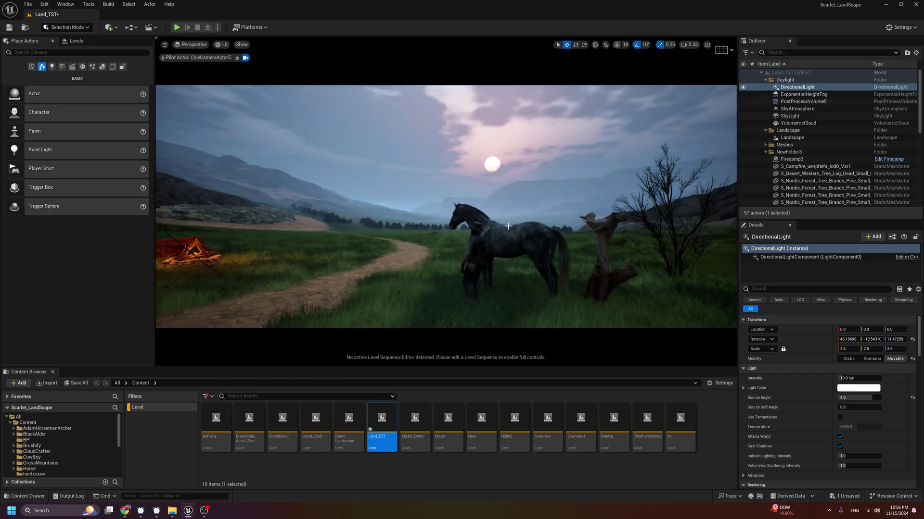
# Enable the Bloom Method, Intensity and Threshold overrides on PostProcessVolume5.
pyautogui.click(802, 101)
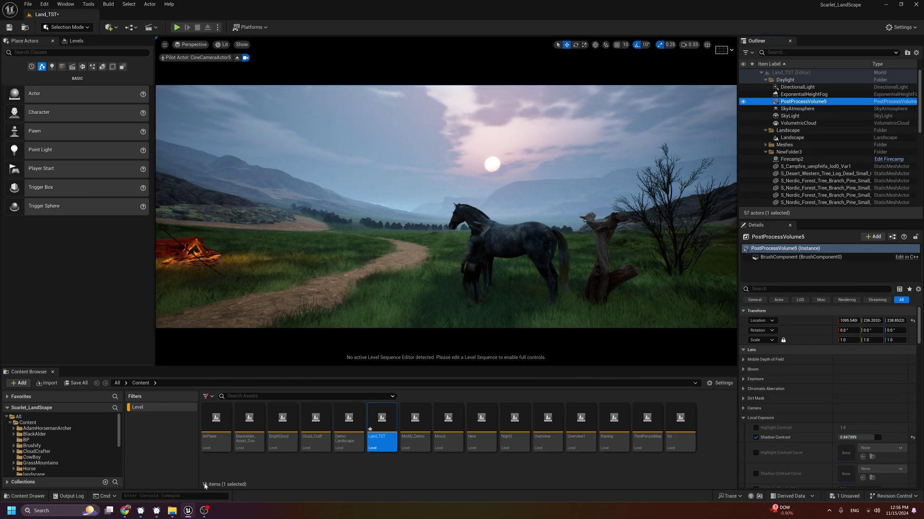
pyautogui.click(743, 370)
pyautogui.click(755, 379)
pyautogui.click(755, 388)
pyautogui.click(755, 398)
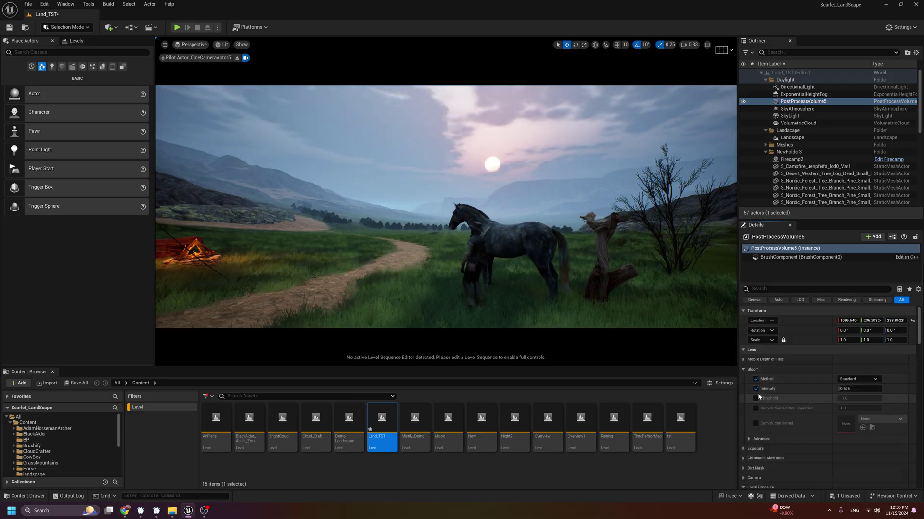
# Set the Bloom Method to Convolution and the Bloom Intensity to about 5.9.
pyautogui.moveTo(845, 388); pyautogui.dragTo(849, 389)
pyautogui.click(857, 379)
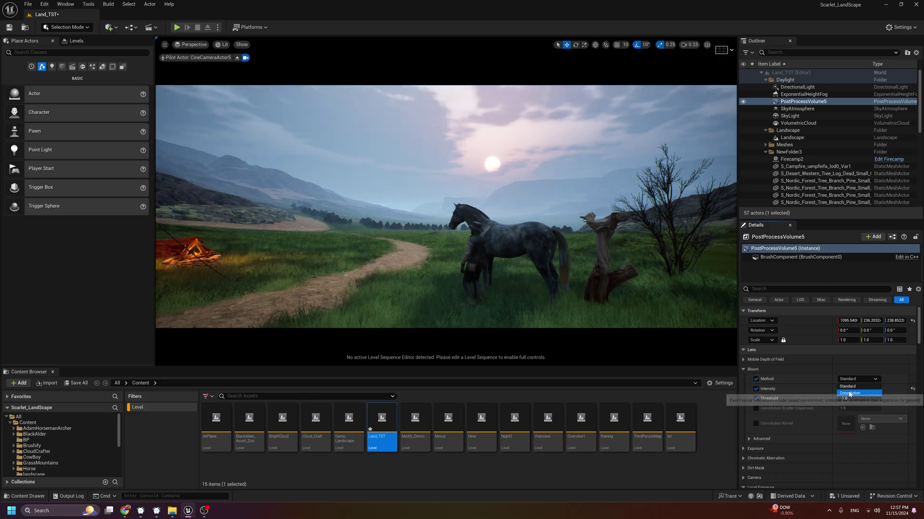
pyautogui.click(850, 394)
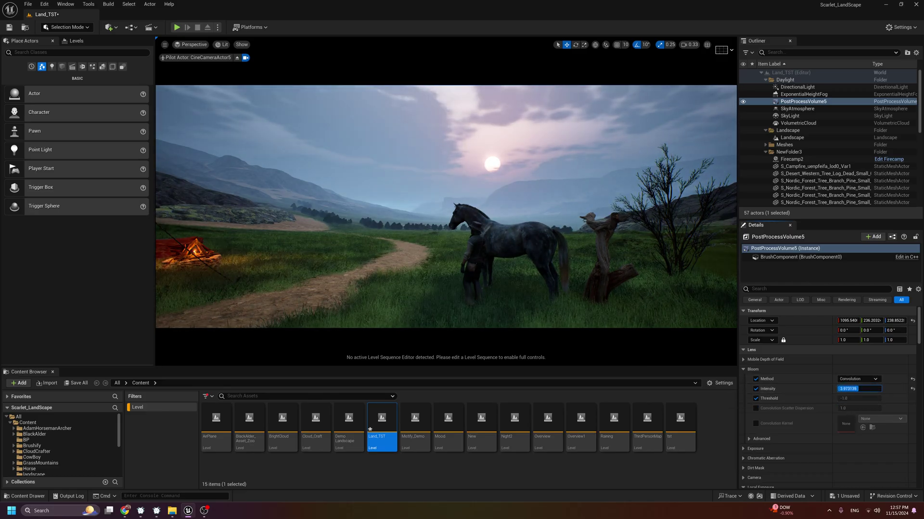
pyautogui.moveTo(858, 389); pyautogui.dragTo(791, 405)
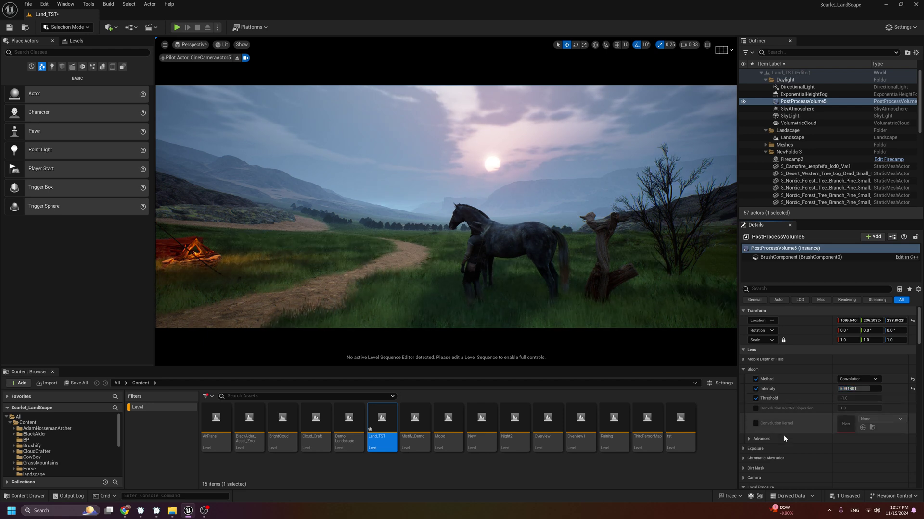
# Enable PostProcessVolume5's Lens Flares Intensity and BokehSize overrides, setting Intensity to 0.256 and BokehSize to about 10.07.
pyautogui.scroll(-4, 746, 480)
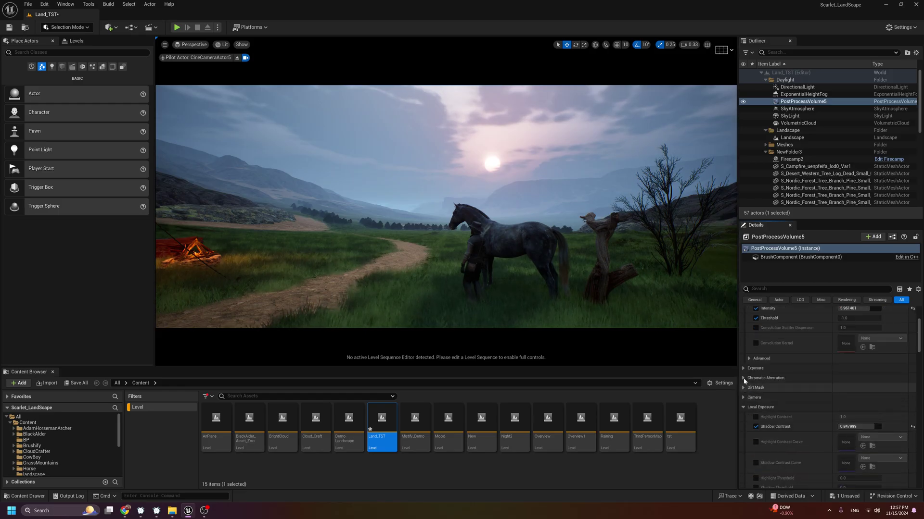
pyautogui.scroll(1, 749, 365)
pyautogui.scroll(3, 753, 344)
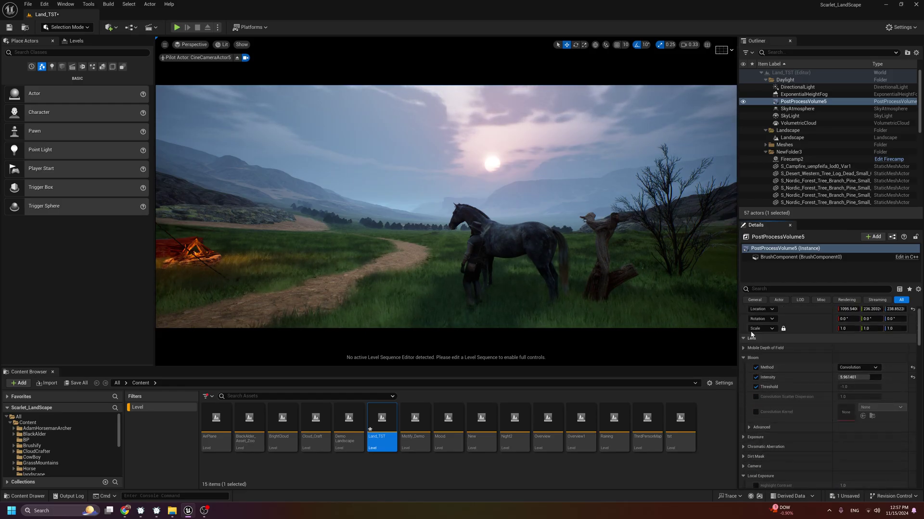
pyautogui.click(743, 457)
pyautogui.scroll(-3, 745, 466)
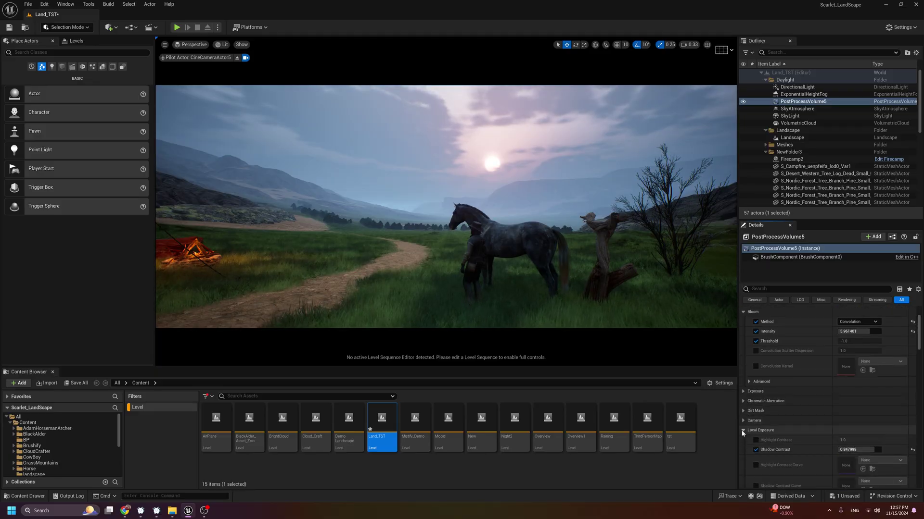
pyautogui.scroll(-8, 745, 432)
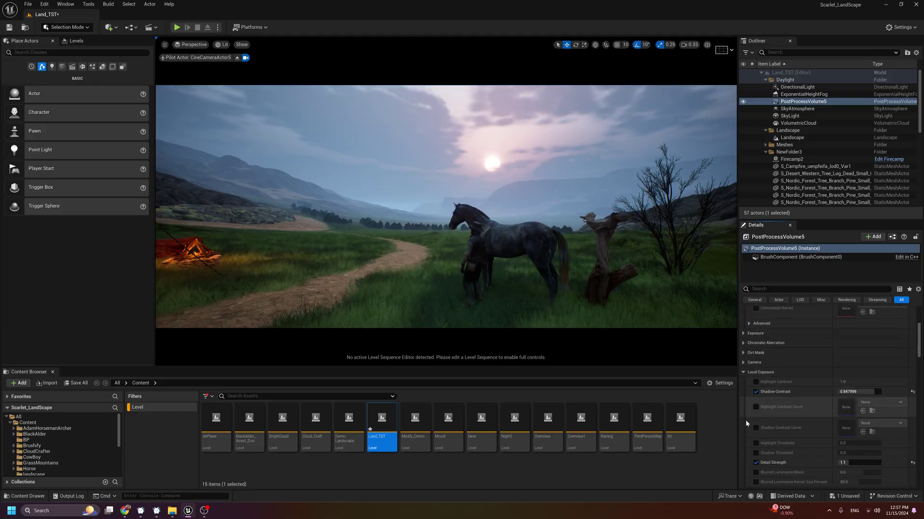
pyautogui.click(743, 420)
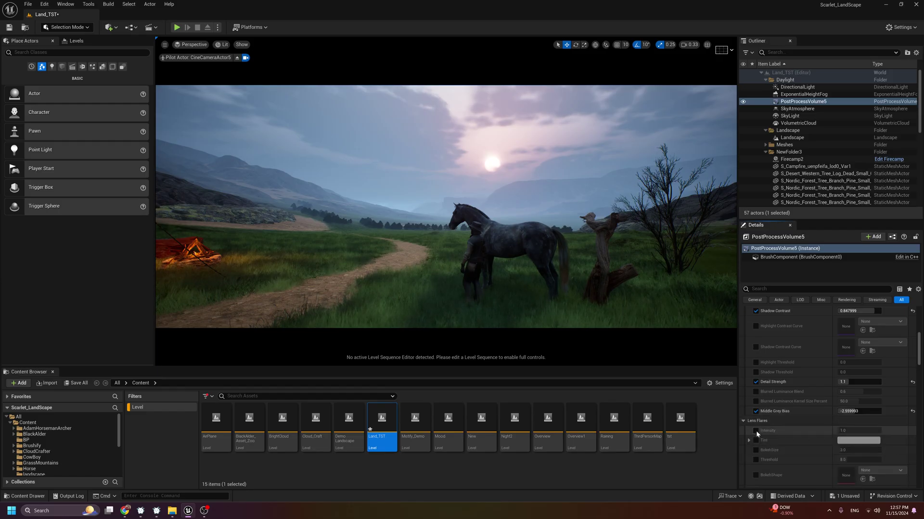
pyautogui.click(755, 431)
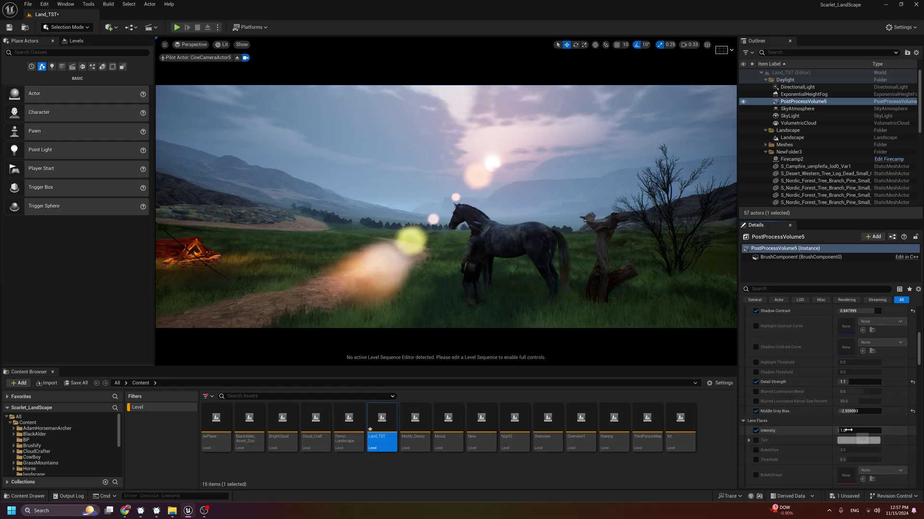
pyautogui.moveTo(858, 431)
pyautogui.mouseDown()
pyautogui.moveTo(838, 431)
pyautogui.moveTo(857, 431)
pyautogui.moveTo(839, 431)
pyautogui.moveTo(838, 450)
pyautogui.moveTo(871, 450)
pyautogui.moveTo(850, 452)
pyautogui.moveTo(849, 430)
pyautogui.moveTo(825, 429)
pyautogui.moveTo(839, 430)
pyautogui.mouseUp()
pyautogui.click(755, 450)
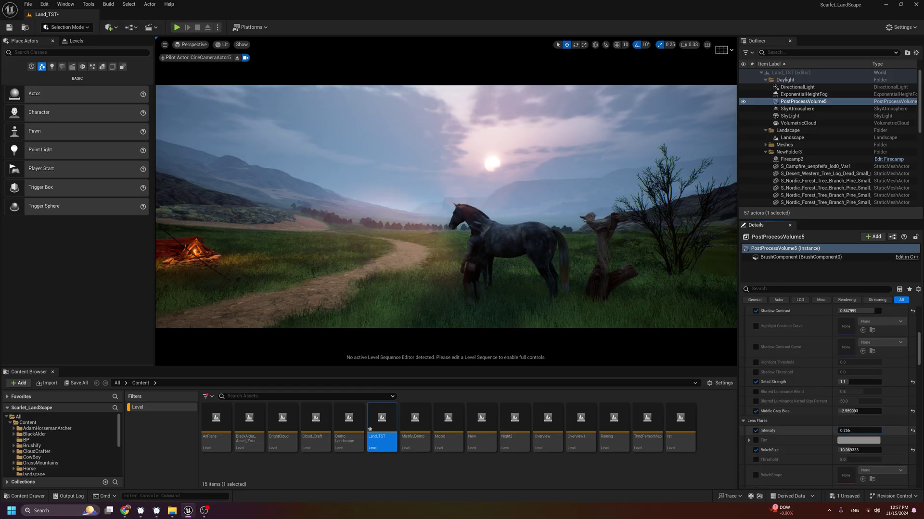
# Set SkyAtmosphere's Aerial Perspective View Distance Scale to about 0.87.
pyautogui.click(801, 94)
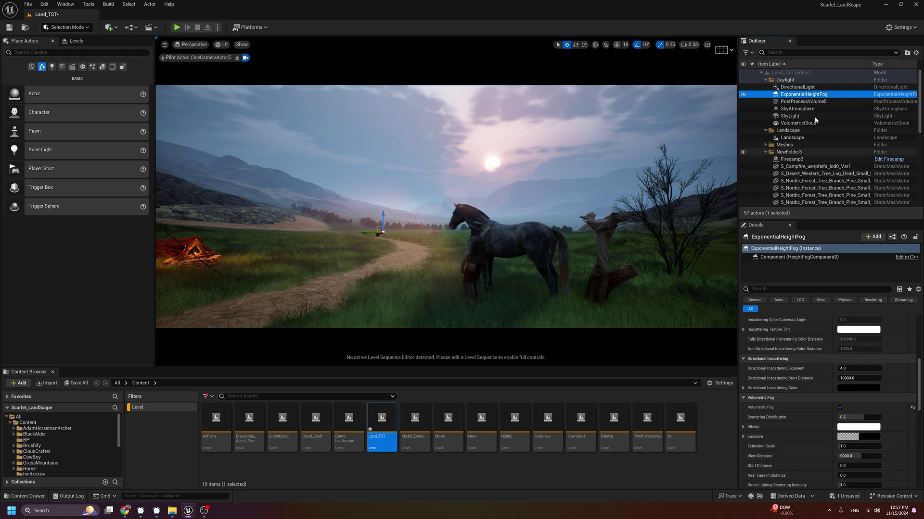
pyautogui.click(813, 109)
pyautogui.moveTo(852, 431); pyautogui.dragTo(832, 428)
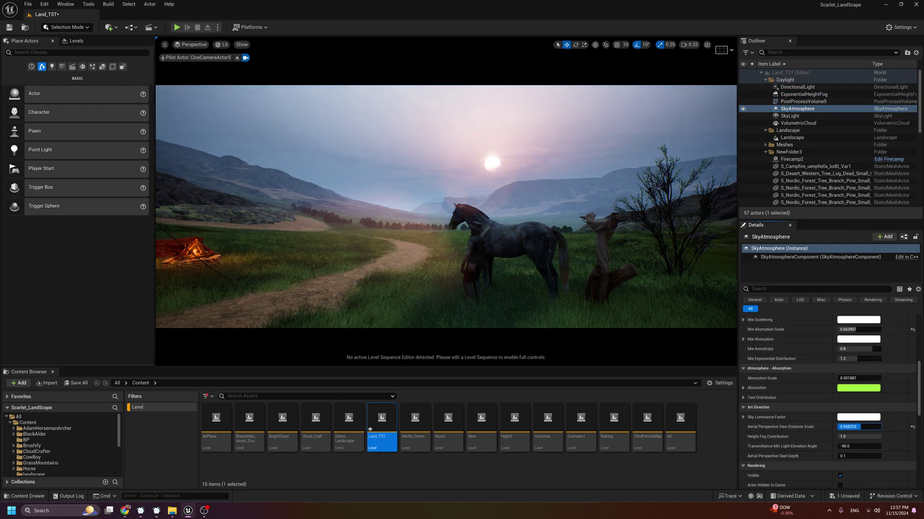
# Try different Rayleigh Scattering and Mie Absorption scales on SkyAtmosphere, undoing each trial.
pyautogui.scroll(3, 848, 371)
pyautogui.moveTo(847, 376); pyautogui.dragTo(851, 352)
pyautogui.hotkey('ctrl', 'z')
pyautogui.scroll(2, 846, 351)
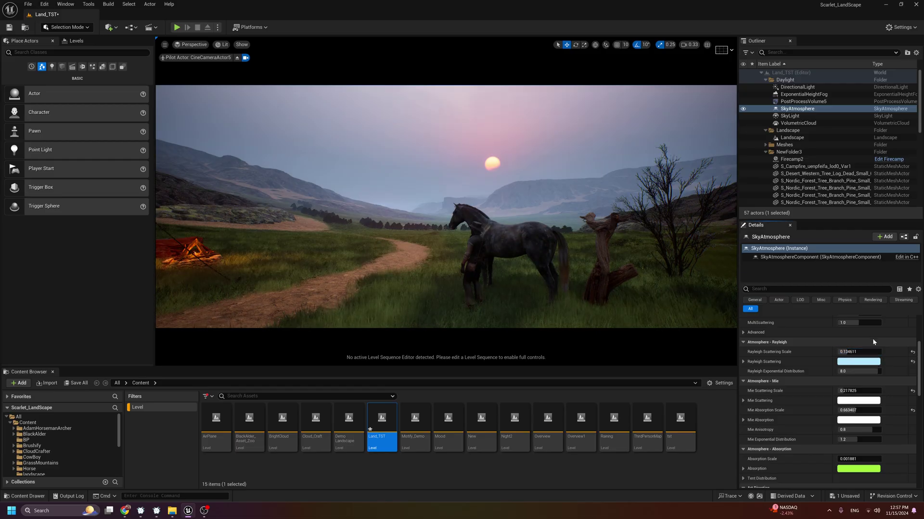
pyautogui.moveTo(858, 410)
pyautogui.mouseDown()
pyautogui.moveTo(848, 411)
pyautogui.moveTo(857, 410)
pyautogui.moveTo(851, 427)
pyautogui.moveTo(864, 427)
pyautogui.mouseUp()
pyautogui.hotkey('ctrl', 'z')
# Set SkyAtmosphere's Aerial Perspective View Distance Scale to about 1.27 and its Rayleigh Scattering Scale to about 0.117.
pyautogui.scroll(-3, 851, 453)
pyautogui.scroll(-1, 855, 441)
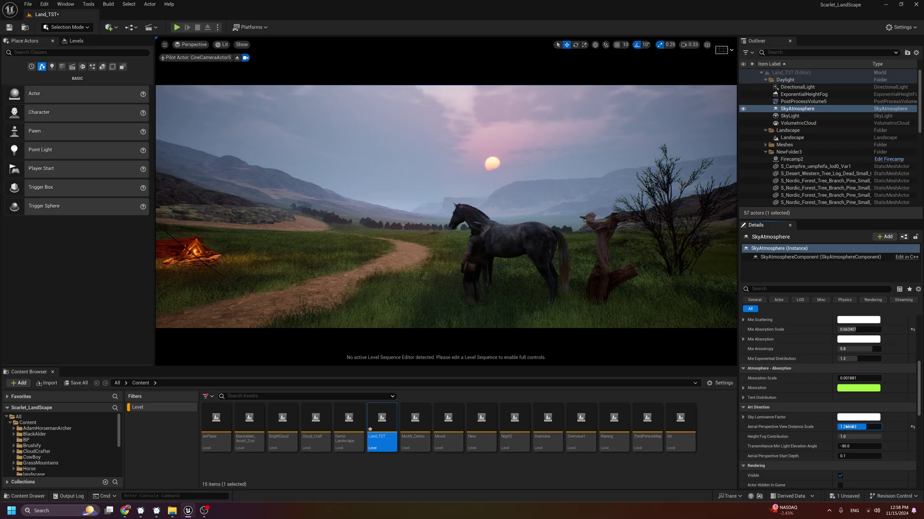
pyautogui.scroll(5, 864, 407)
pyautogui.moveTo(858, 387)
pyautogui.mouseDown()
pyautogui.moveTo(870, 387)
pyautogui.moveTo(847, 387)
pyautogui.mouseUp()
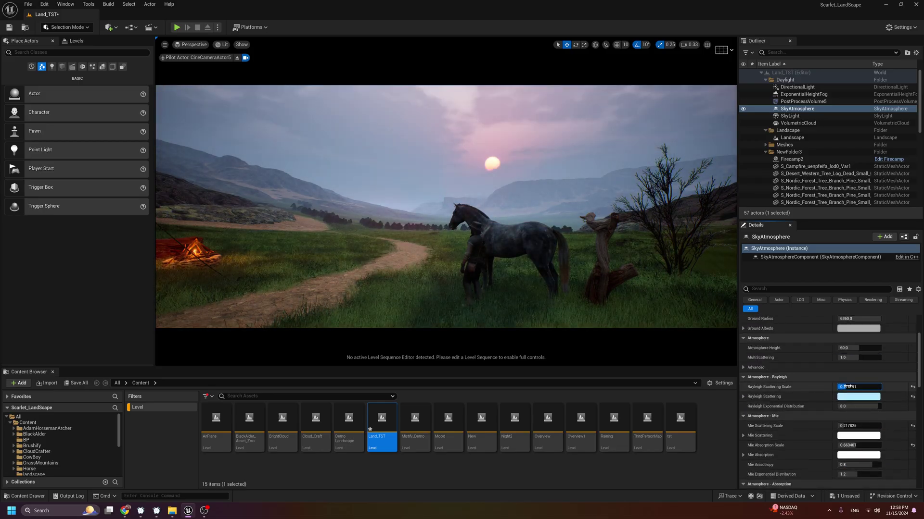
# Reframe the piloted cine camera and rotate the atmosphere sun light to sit low above the horse, undoing the last rotation.
pyautogui.moveTo(478, 236)
pyautogui.mouseDown(button='right')
pyautogui.moveTo(490, 209)
pyautogui.moveTo(478, 234)
pyautogui.mouseUp(button='right')
pyautogui.hotkey('ctrl', 'l')
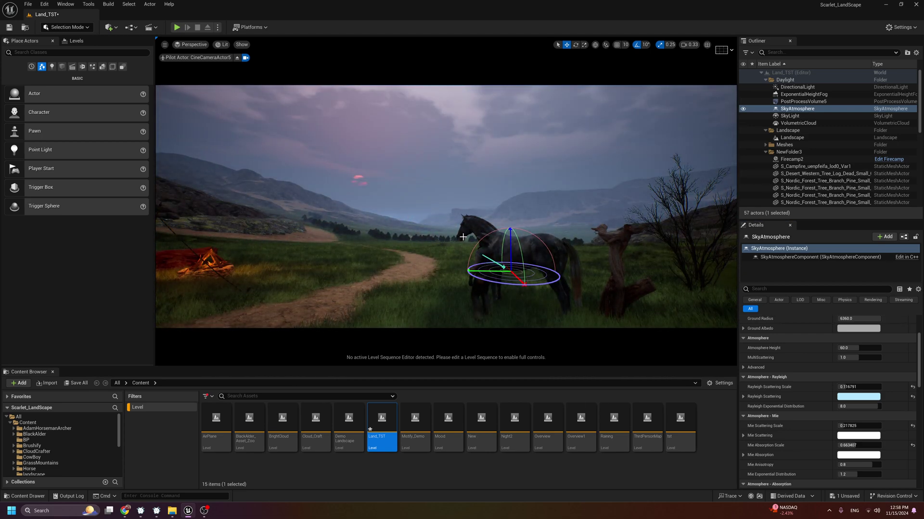
pyautogui.hotkey('ctrl', 'l')
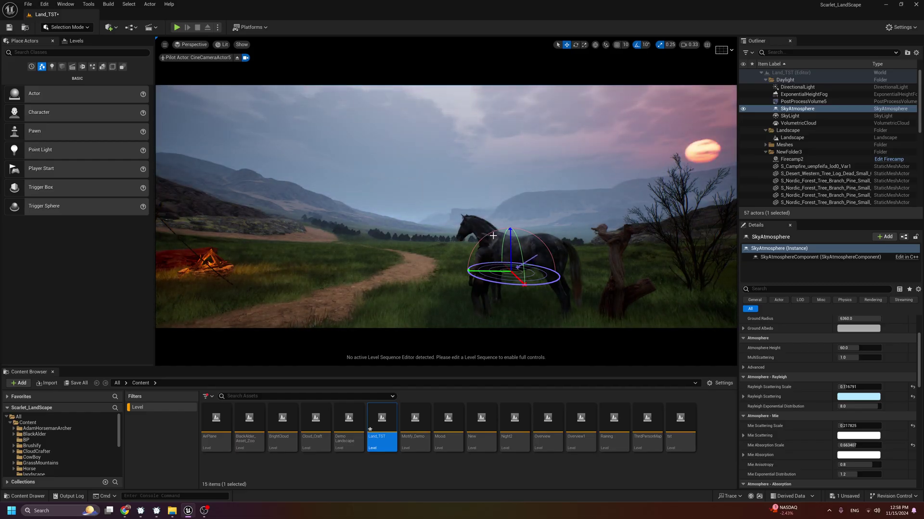
pyautogui.hotkey('ctrl', 'l')
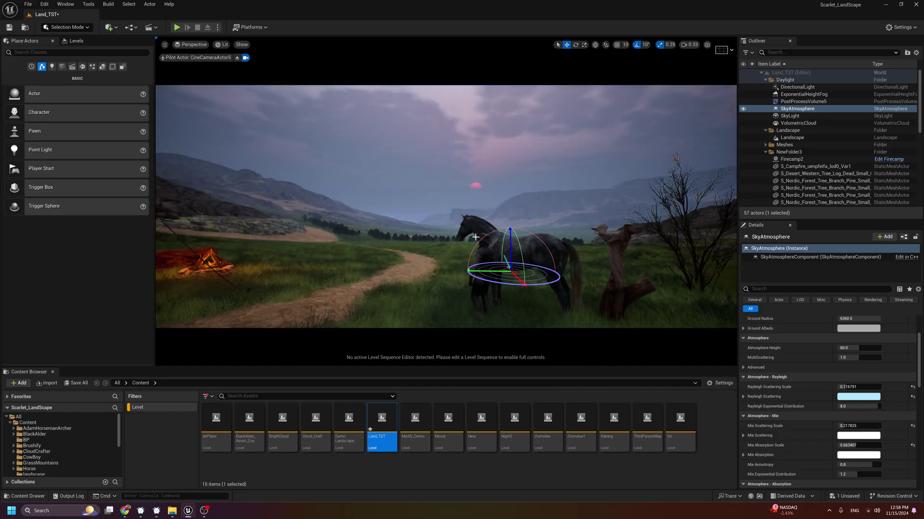
pyautogui.hotkey('ctrl', 'l')
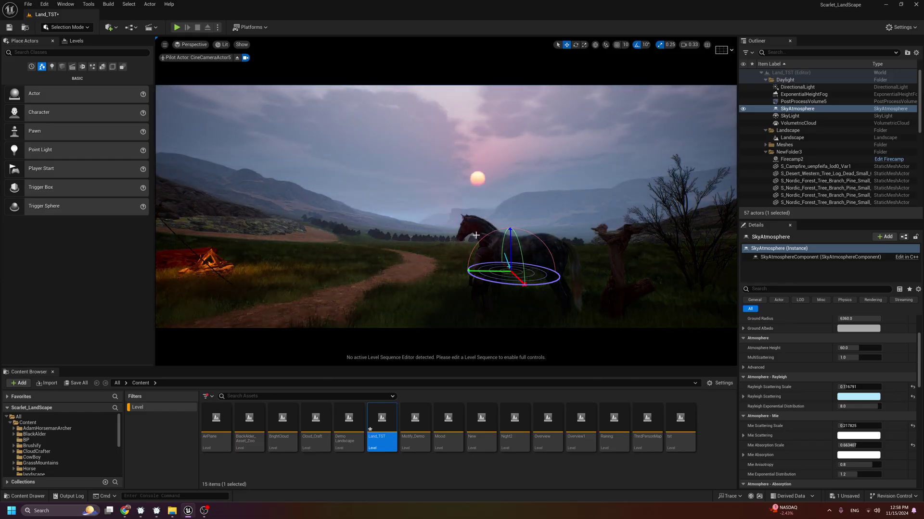
pyautogui.hotkey('ctrl', 'l')
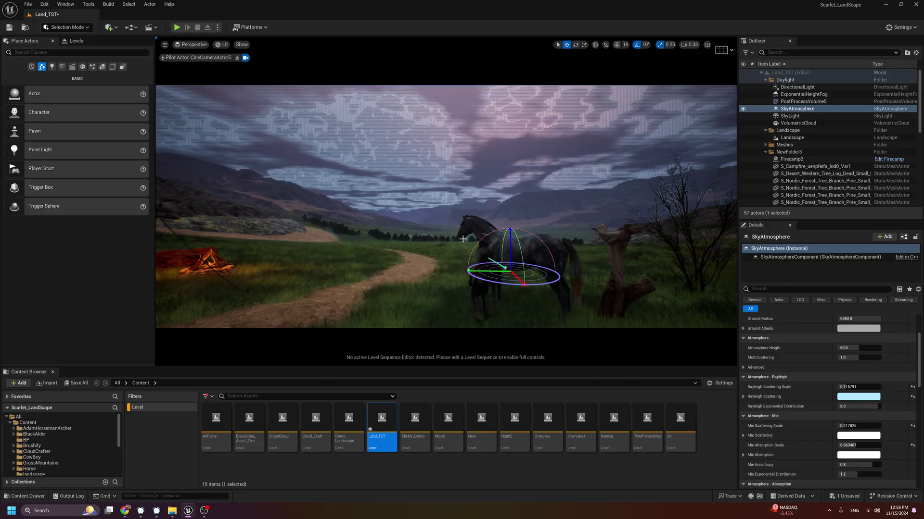
pyautogui.hotkey('ctrl', 'l')
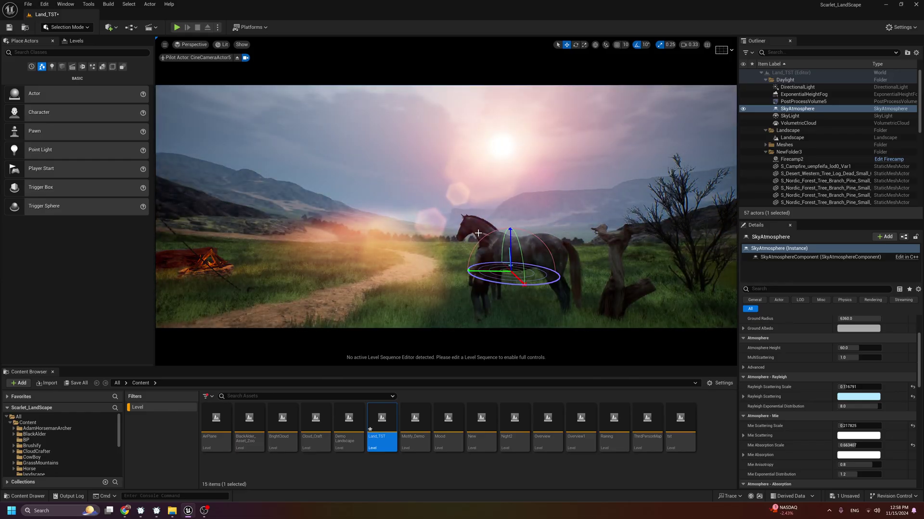
pyautogui.hotkey('ctrl', 'z')
# Try a Rayleigh Scattering Scale of about 0.048 and a different Mie Scattering Scale on SkyAtmosphere, then undo both changes.
pyautogui.scroll(3, 850, 442)
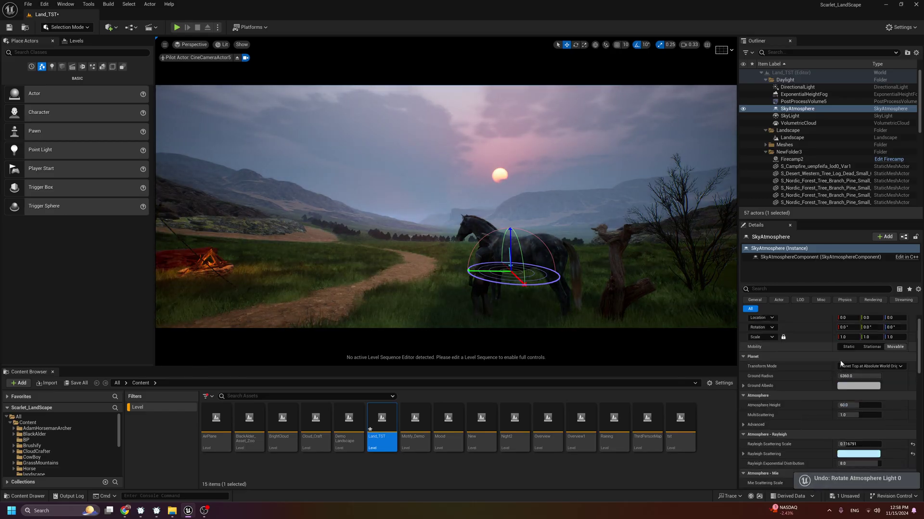
pyautogui.hotkey('ctrl', 'l')
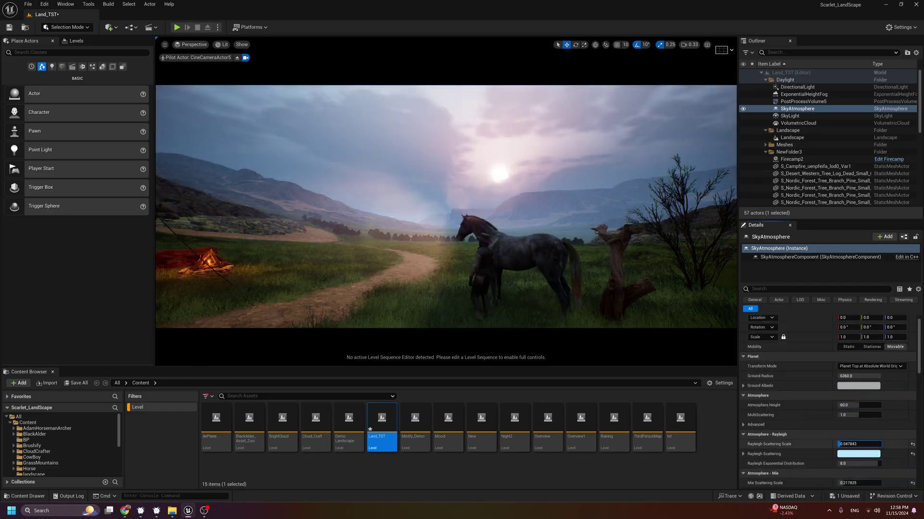
pyautogui.hotkey('ctrl', 'z')
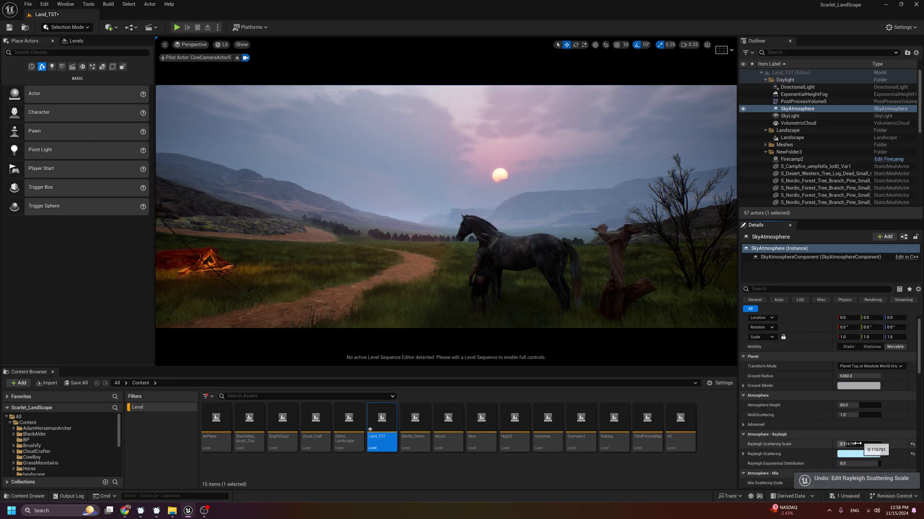
pyautogui.scroll(-3, 849, 433)
pyautogui.moveTo(847, 426); pyautogui.dragTo(844, 445)
pyautogui.hotkey('ctrl', 'z')
pyautogui.hotkey('ctrl', 'z')
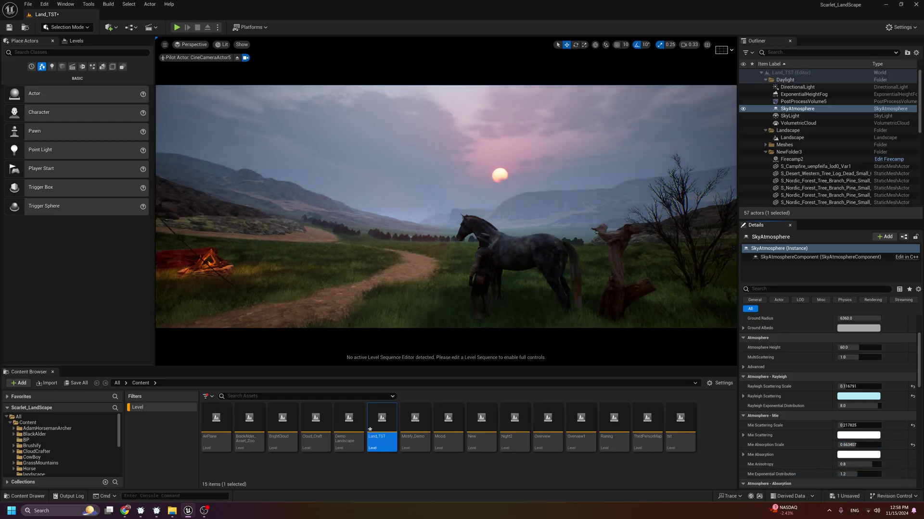
# Reset SkyAtmosphere's Rayleigh scattering settings, Mie Scattering Scale, Mie Absorption Scale and Aerial Perspective View Distance Scale to their defaults.
pyautogui.click(910, 387)
pyautogui.click(910, 426)
pyautogui.click(910, 445)
pyautogui.scroll(-1, 910, 446)
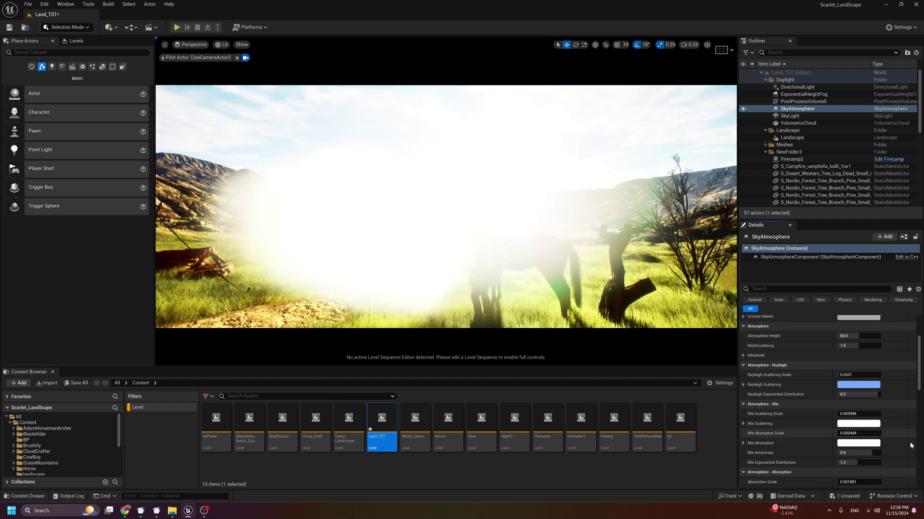
pyautogui.scroll(-4, 907, 419)
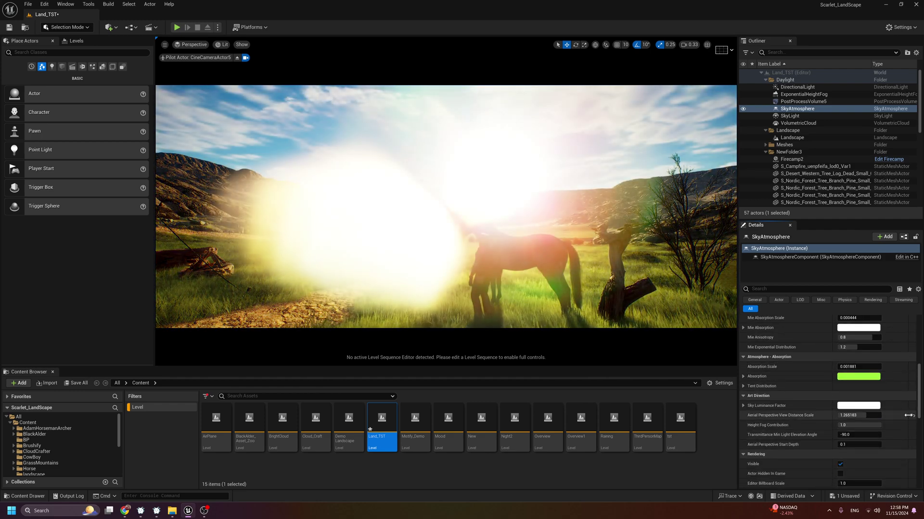
# Reset PostProcessVolume5's Bloom Intensity to default and disable its Lens Flares Intensity override.
pyautogui.click(800, 102)
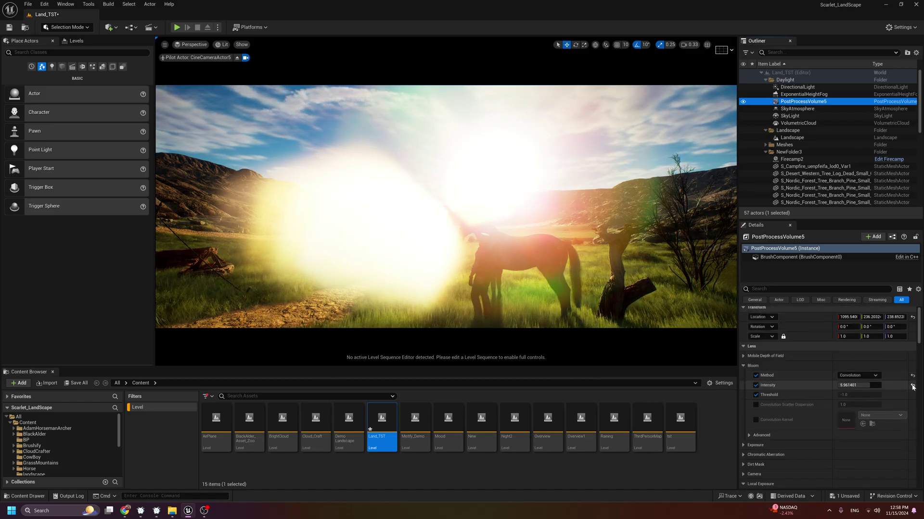
pyautogui.click(912, 385)
pyautogui.scroll(-3, 783, 405)
pyautogui.scroll(-5, 783, 406)
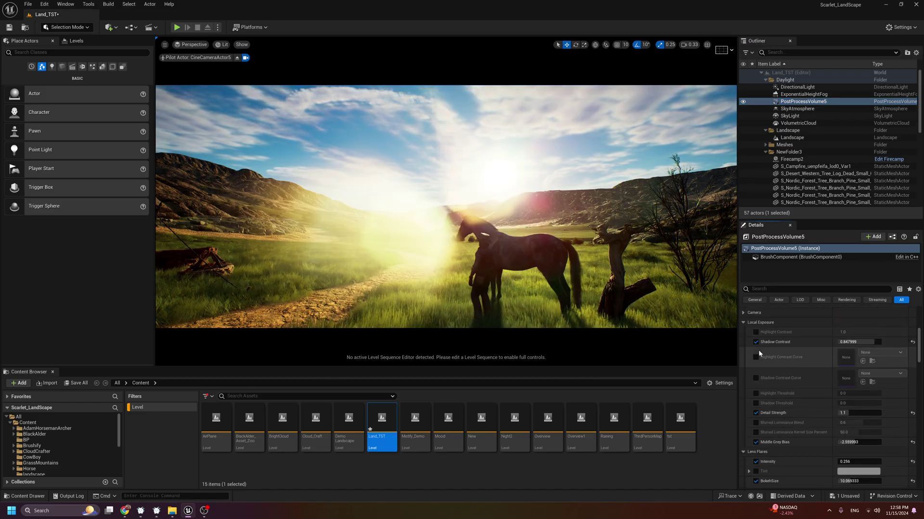
pyautogui.click(756, 347)
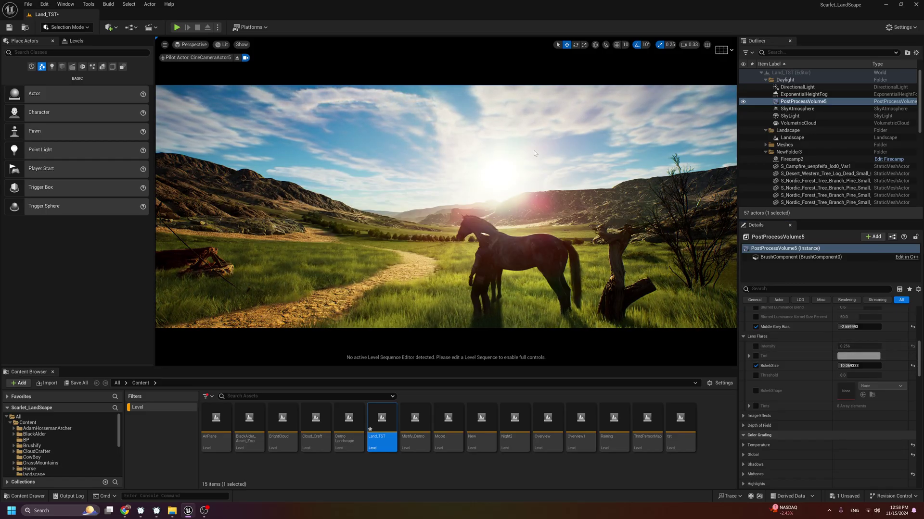
# Rotate the atmosphere sun light until the sun sits on the horizon in the valley just above the horse's head.
pyautogui.hotkey('ctrl', 'l')
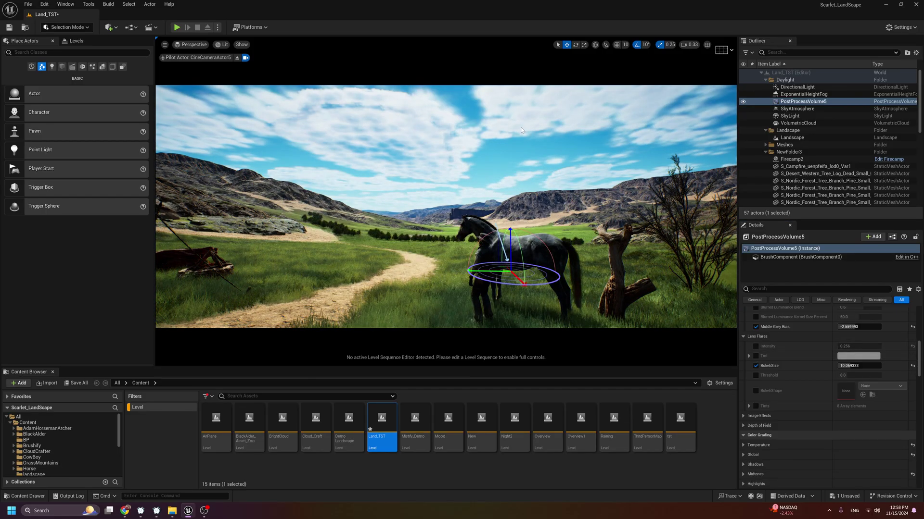
pyautogui.hotkey('ctrl', 'l')
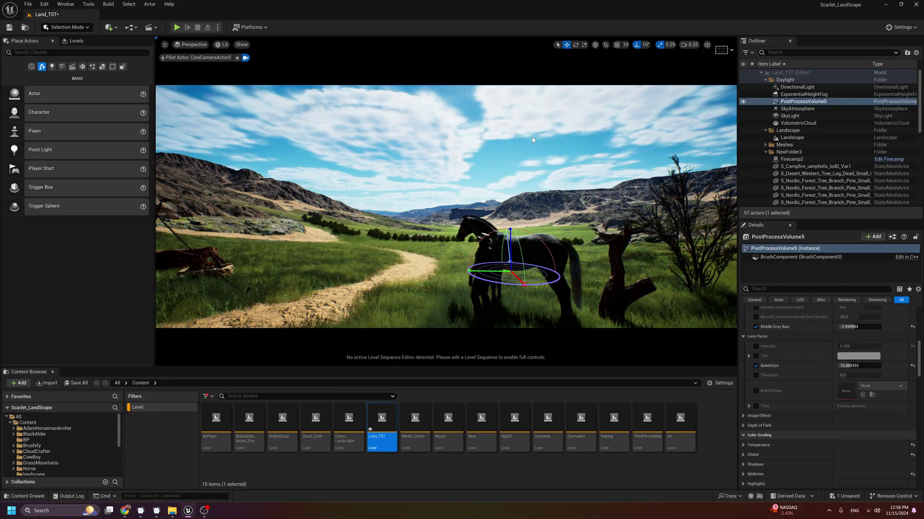
pyautogui.hotkey('ctrl', 'l')
pyautogui.hotkey('ctrl', 'l')
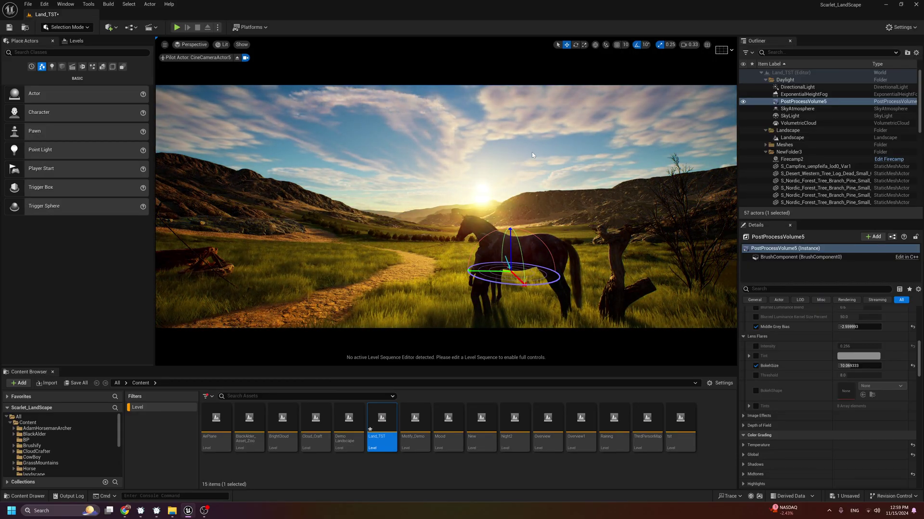
# Switch to Chrome to review the Red Dead Redemption 2 mood reference images, then return to Unreal Editor.
pyautogui.click(124, 513)
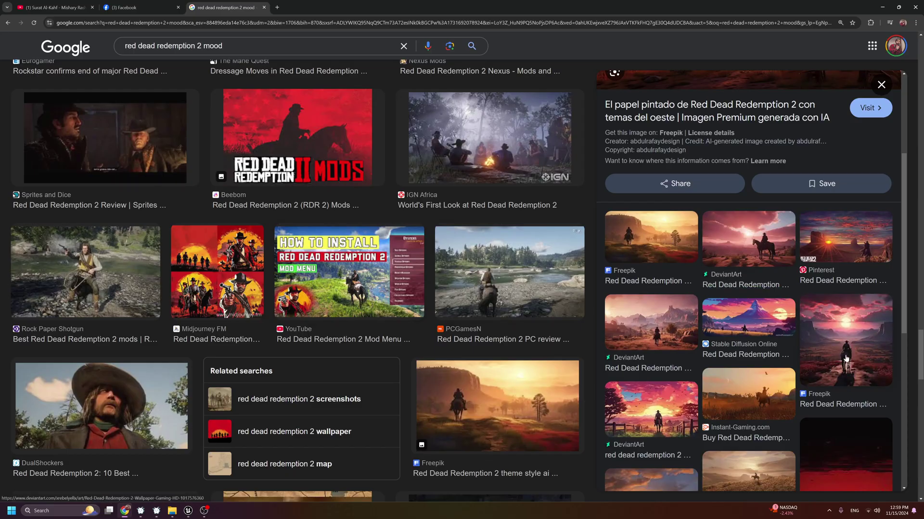
pyautogui.scroll(-3, 842, 322)
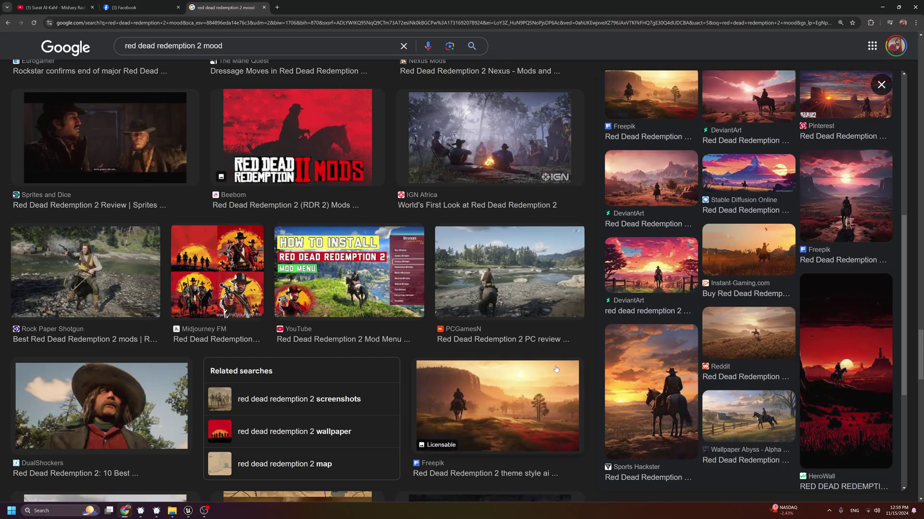
pyautogui.click(882, 7)
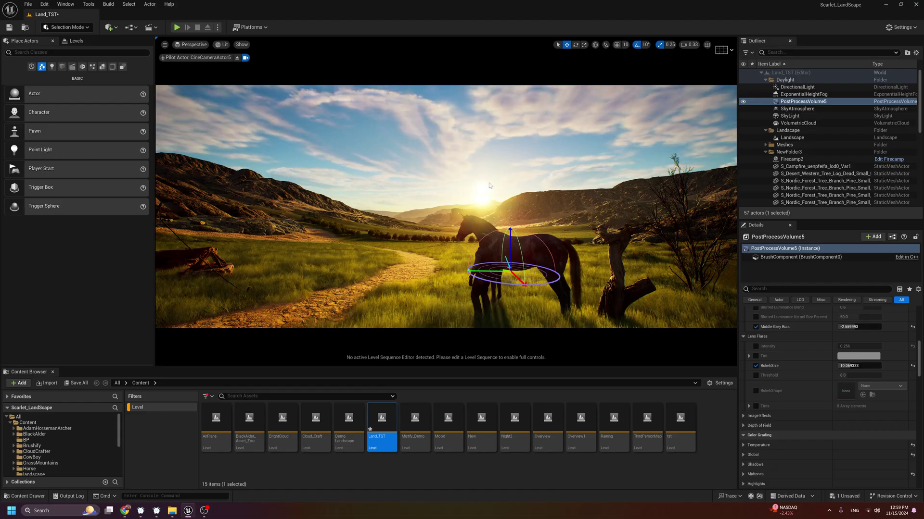
# Try a higher Absorption Scale on SkyAtmosphere and undo the change.
pyautogui.moveTo(446, 206); pyautogui.dragTo(431, 195, button='right')
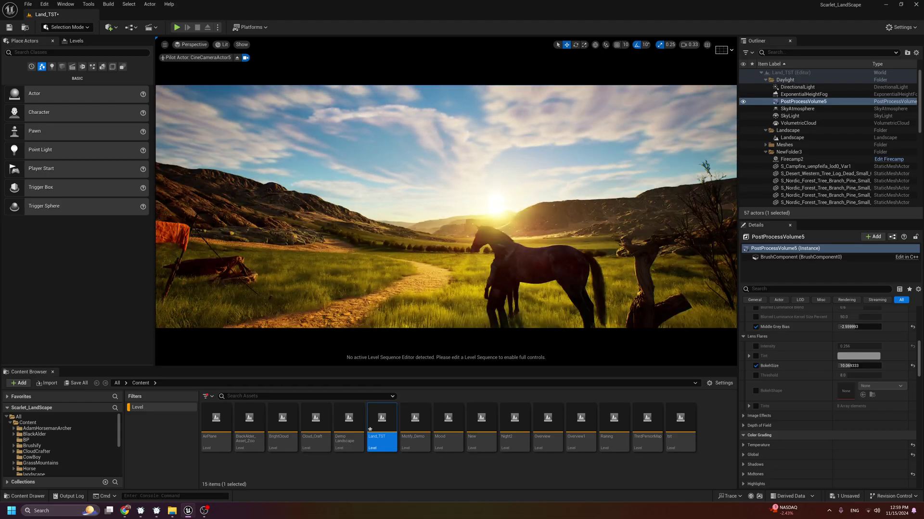
pyautogui.click(797, 109)
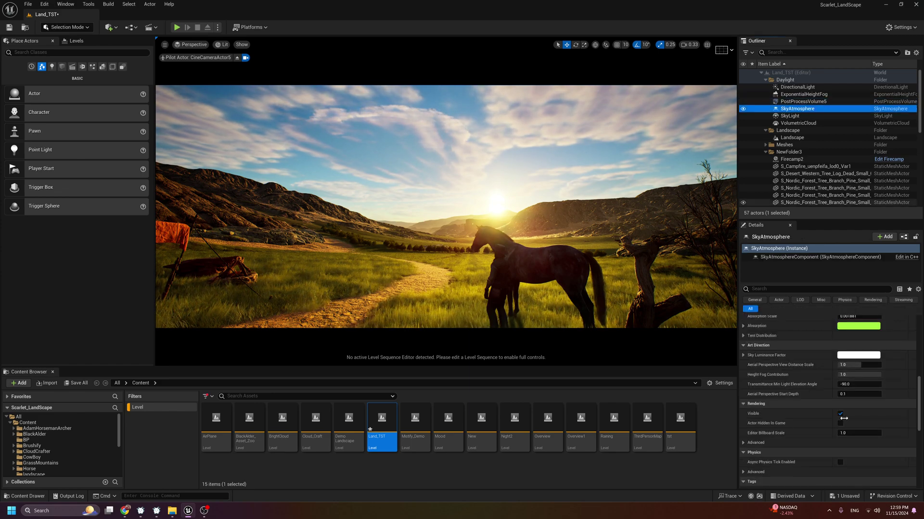
pyautogui.moveTo(852, 386); pyautogui.dragTo(890, 385)
pyautogui.hotkey('ctrl', 'z')
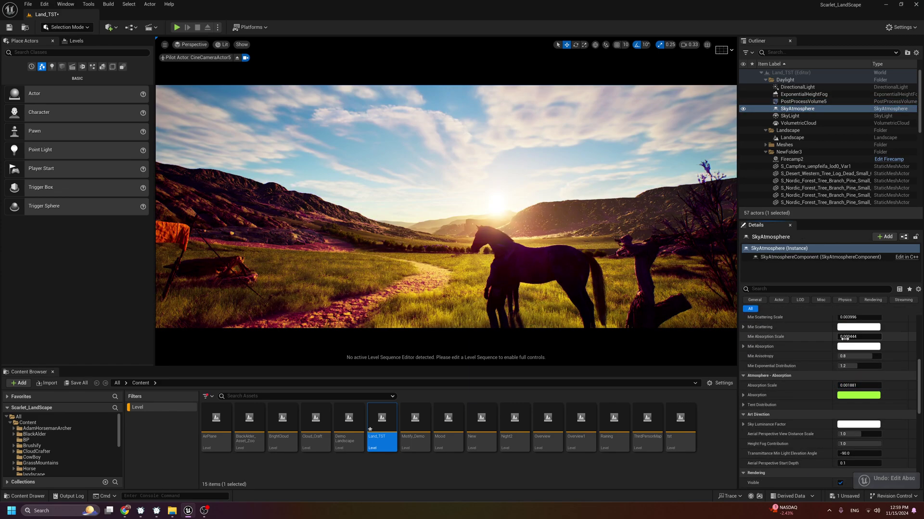
# Set SkyAtmosphere's Mie Absorption Scale to about 0.113 after undoing a first trial value.
pyautogui.moveTo(846, 336); pyautogui.dragTo(870, 336)
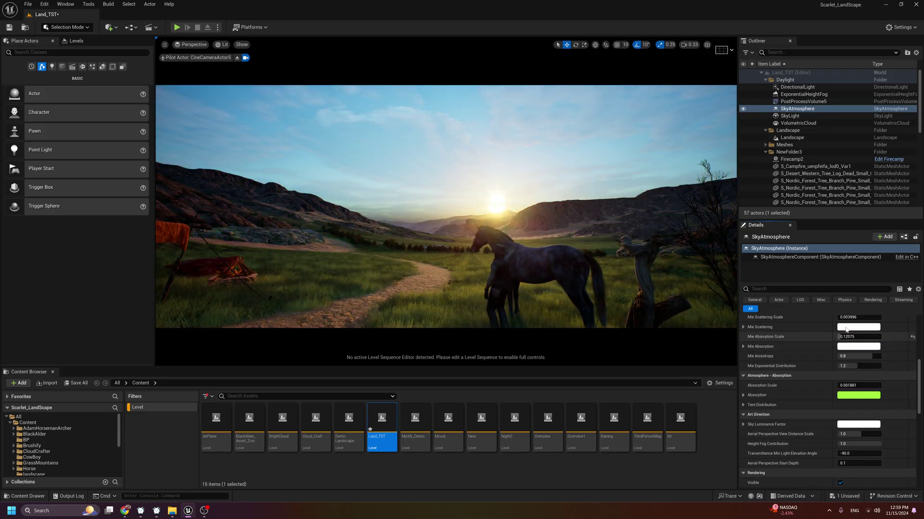
pyautogui.moveTo(535, 153)
pyautogui.mouseDown(button='right')
pyautogui.moveTo(601, 139)
pyautogui.moveTo(654, 111)
pyautogui.moveTo(673, 53)
pyautogui.moveTo(524, 154)
pyautogui.moveTo(543, 159)
pyautogui.mouseUp(button='right')
pyautogui.hotkey('ctrl', 'z')
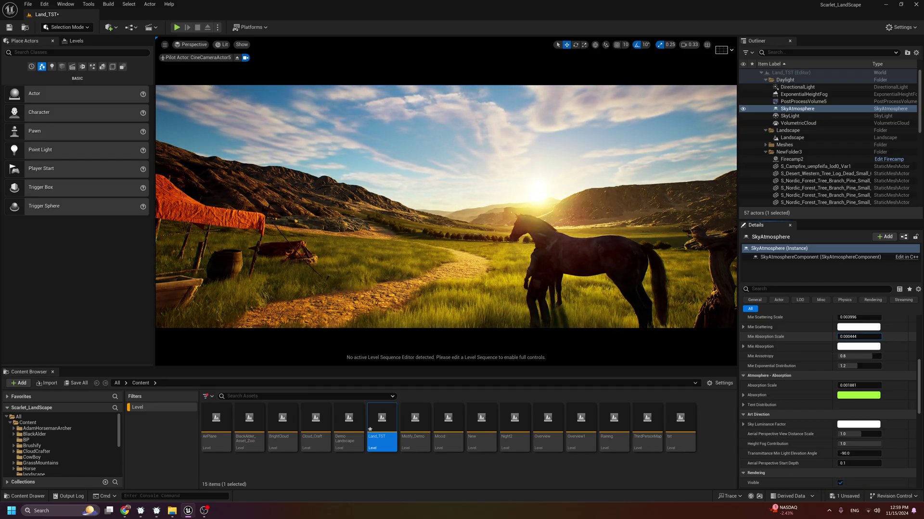
pyautogui.moveTo(847, 336); pyautogui.dragTo(854, 337)
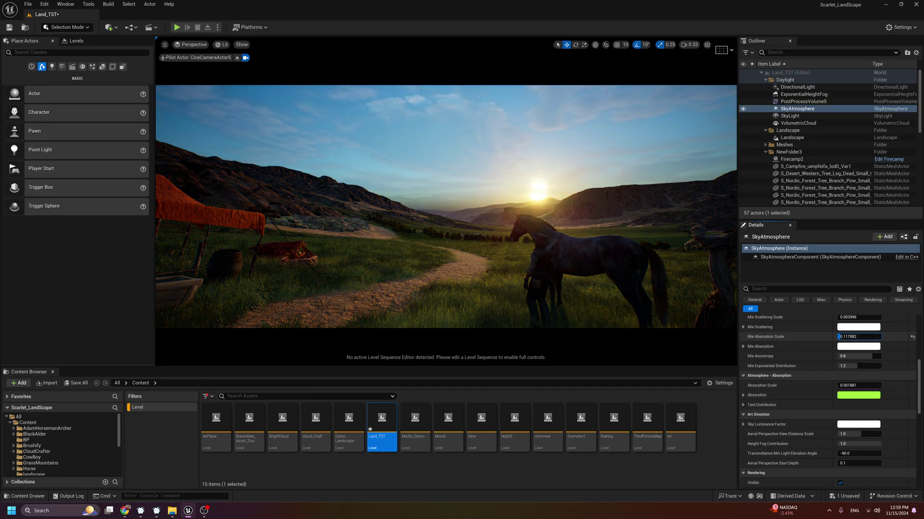
# Reframe the piloted CineCameraActor5 so the man and horse stand directly in front of the low sun.
pyautogui.moveTo(529, 207); pyautogui.dragTo(519, 252, button='right')
pyautogui.moveTo(520, 252); pyautogui.dragTo(519, 284, button='middle')
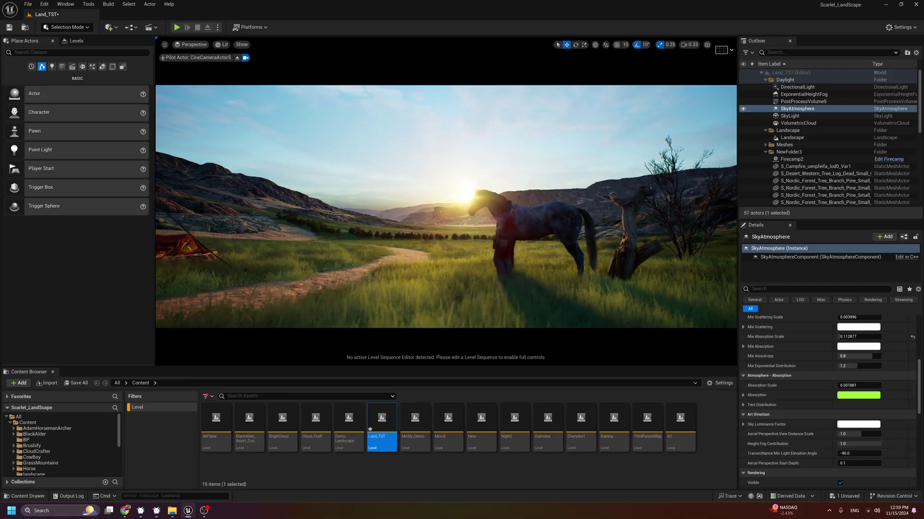
pyautogui.moveTo(520, 284)
pyautogui.mouseDown(button='right')
pyautogui.moveTo(454, 264)
pyautogui.moveTo(512, 277)
pyautogui.moveTo(507, 284)
pyautogui.mouseUp(button='right')
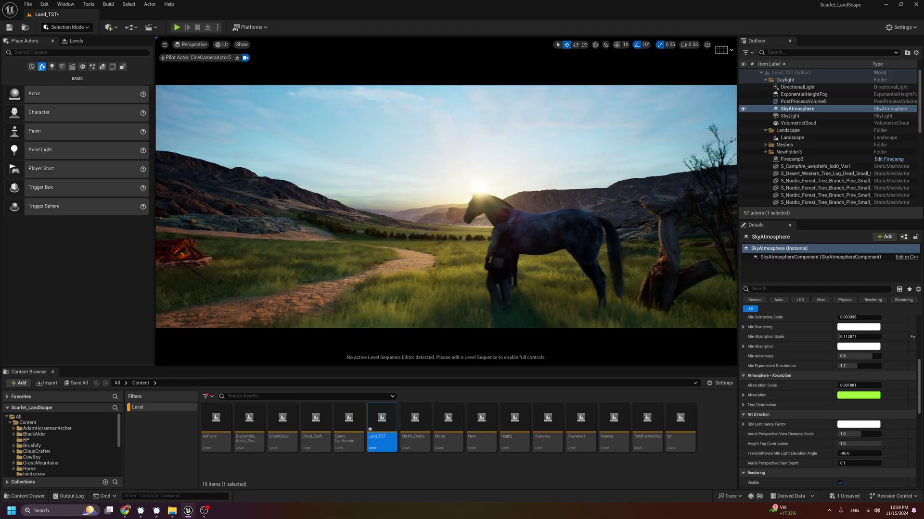
pyautogui.moveTo(476, 272); pyautogui.dragTo(476, 298, button='right')
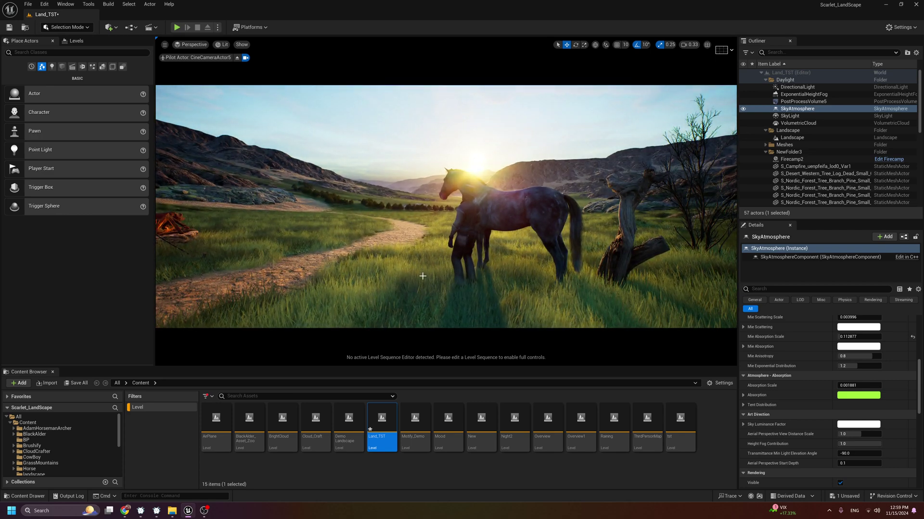
pyautogui.moveTo(422, 276)
pyautogui.mouseDown(button='right')
pyautogui.moveTo(422, 304)
pyautogui.moveTo(421, 279)
pyautogui.moveTo(418, 287)
pyautogui.mouseUp(button='right')
pyautogui.press('a')
pyautogui.press('d')
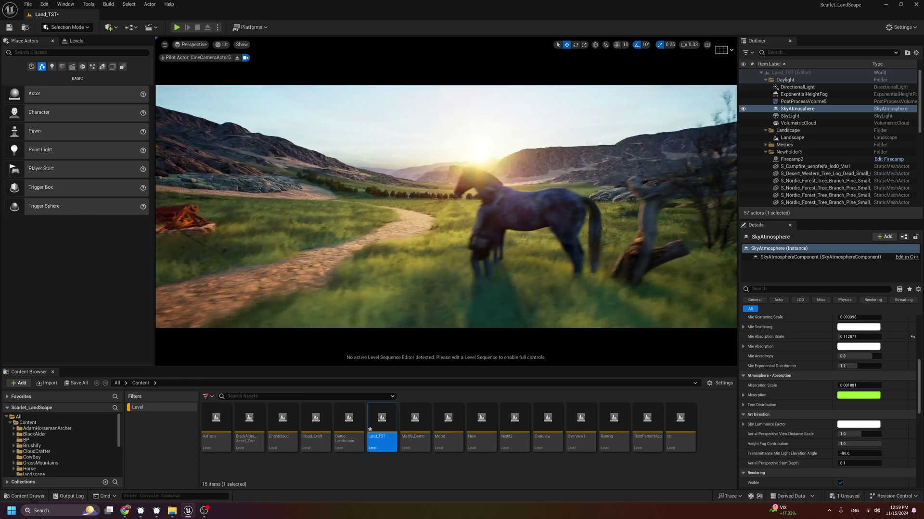
# Test Source Angle values of 10, 1 and 0 on DirectionalLight, settling on 5.
pyautogui.click(790, 88)
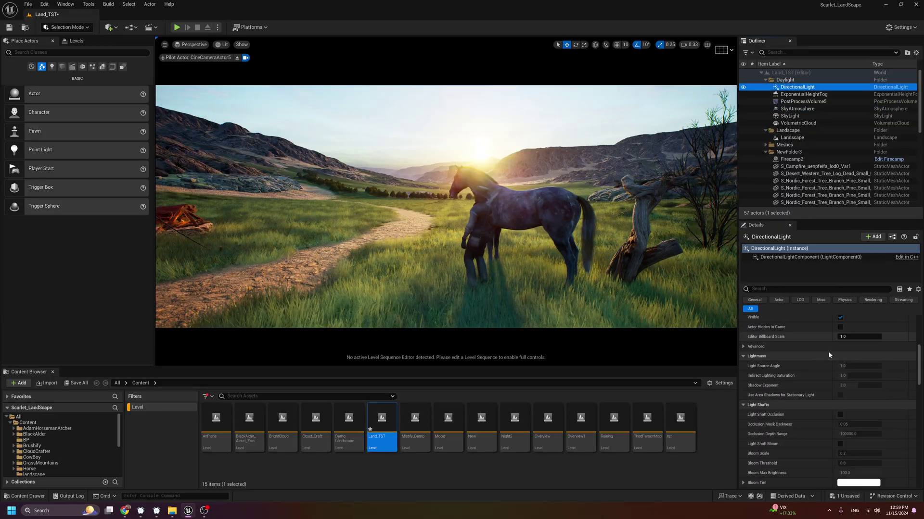
pyautogui.scroll(3, 828, 366)
pyautogui.write('1')
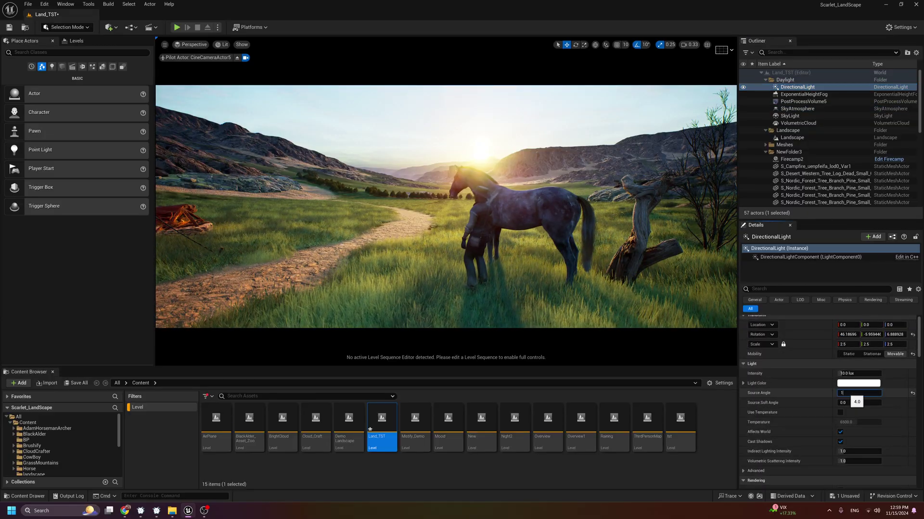
pyautogui.write('0')
pyautogui.press('Return')
pyautogui.write('1')
pyautogui.press('Return')
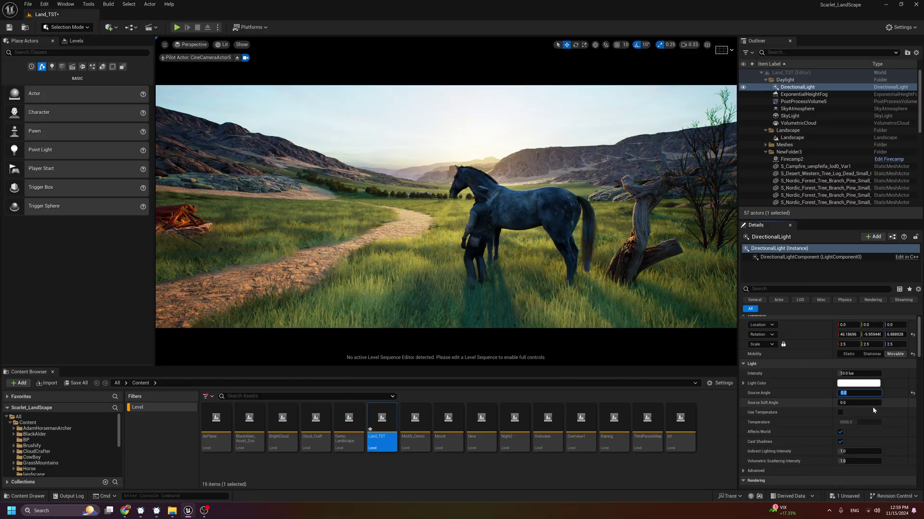
pyautogui.write('0')
pyautogui.press('Return')
pyautogui.write('10')
pyautogui.press('Return')
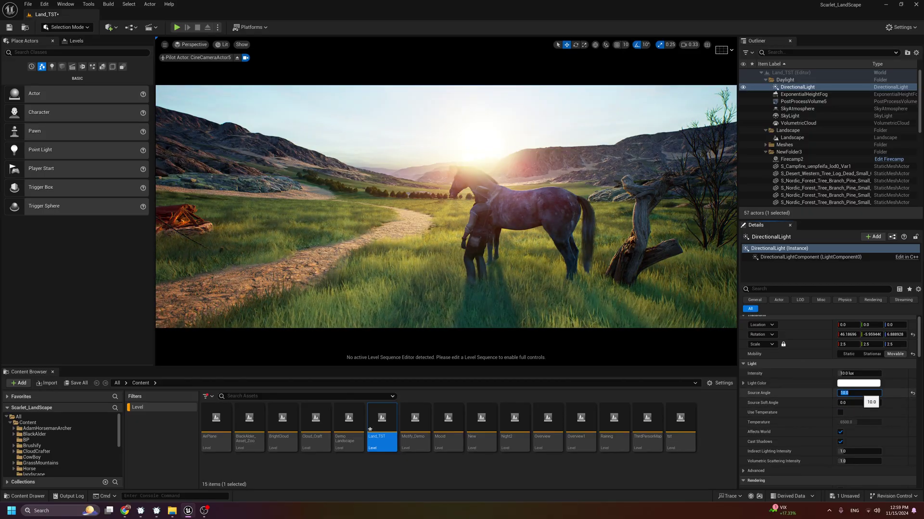
pyautogui.write('5')
pyautogui.press('Return')
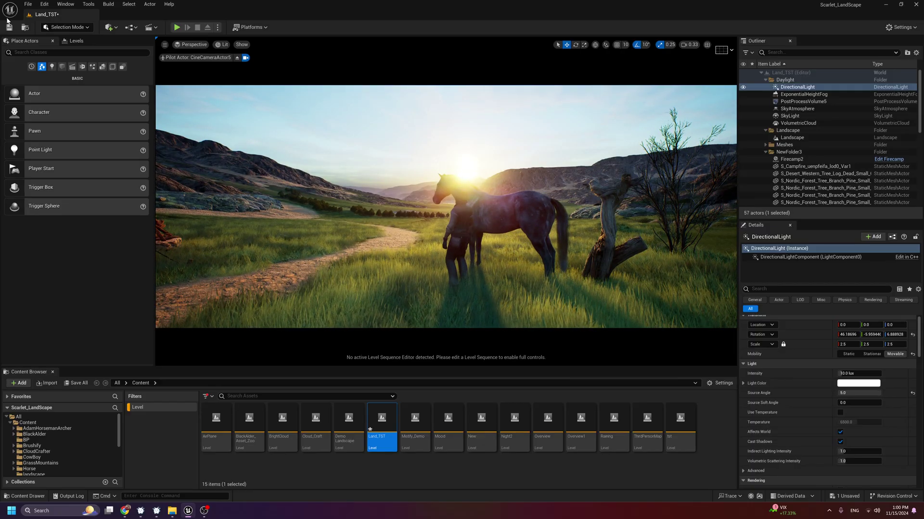
# Add a spot light above and in front of the horse, rotated to -20° and -40°, with an intensity of about 80 cd.
pyautogui.click(53, 66)
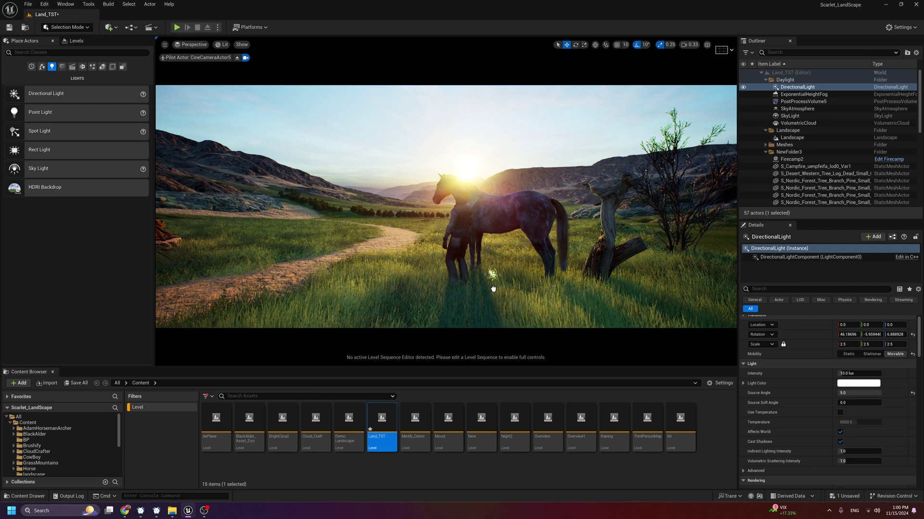
pyautogui.moveTo(493, 289); pyautogui.dragTo(487, 294)
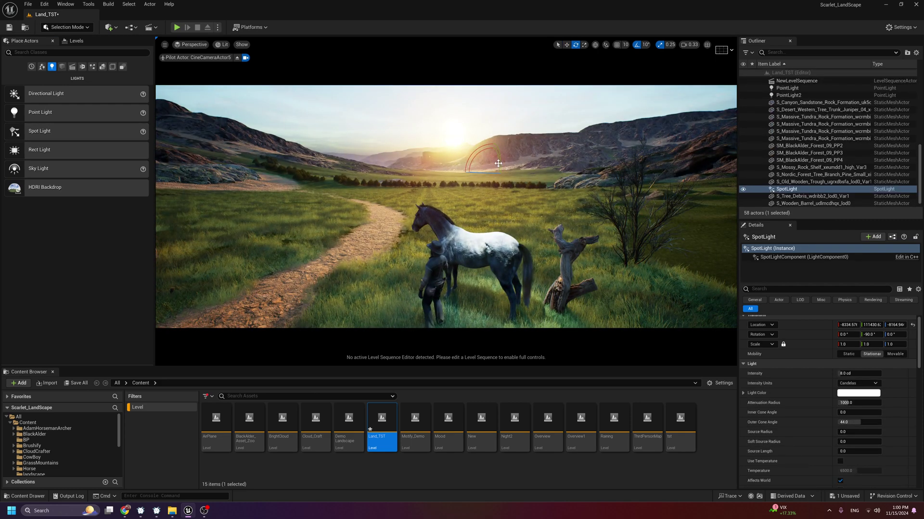
pyautogui.moveTo(493, 144); pyautogui.dragTo(395, 166)
pyautogui.press('e')
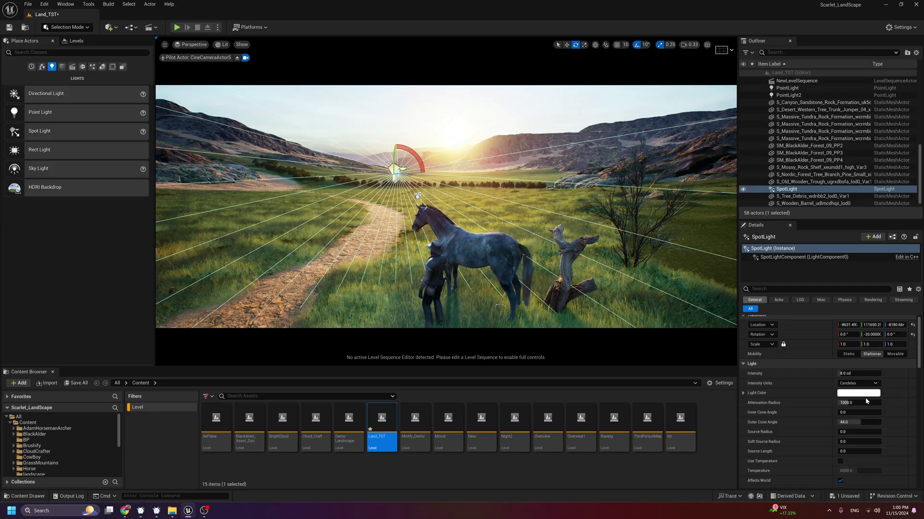
pyautogui.moveTo(850, 373); pyautogui.dragTo(867, 373)
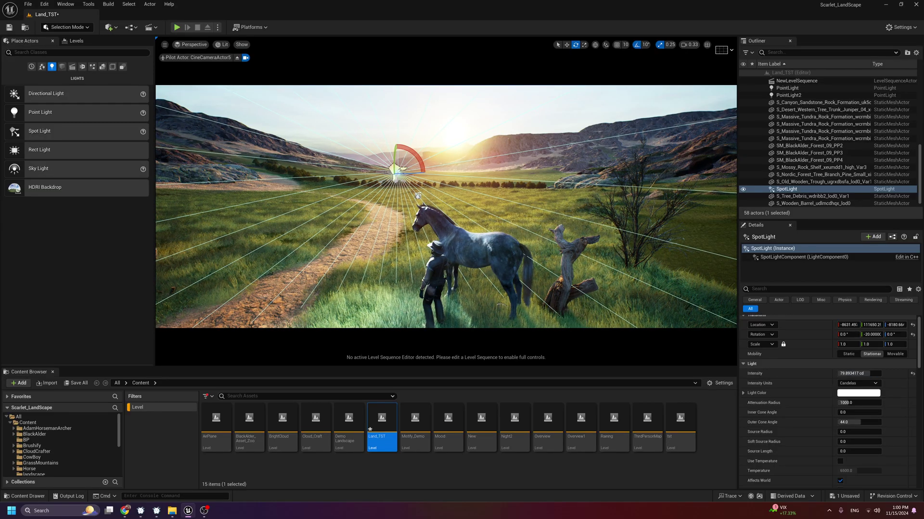
pyautogui.moveTo(393, 177); pyautogui.dragTo(404, 129)
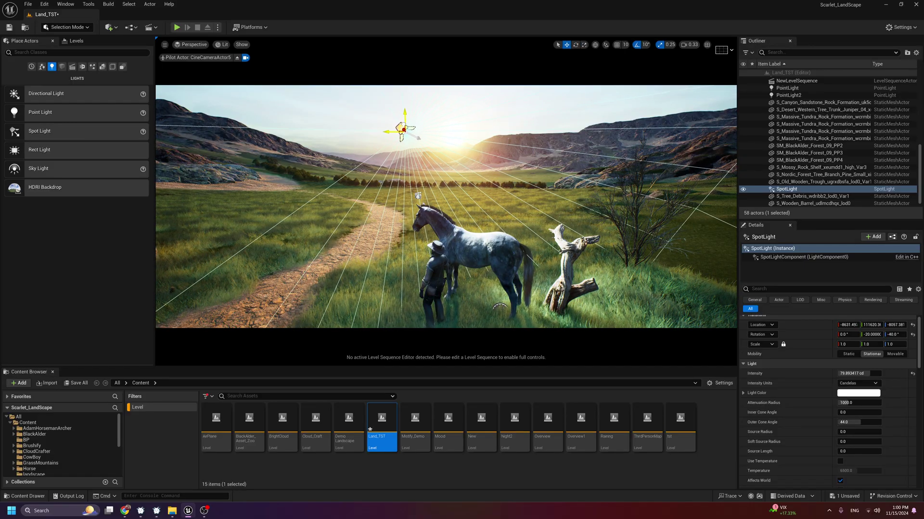
# Change the spot light's color to orange (sRGB FF8C00FF) and lower its intensity to about 28 cd.
pyautogui.click(851, 393)
pyautogui.moveTo(741, 375); pyautogui.dragTo(773, 380)
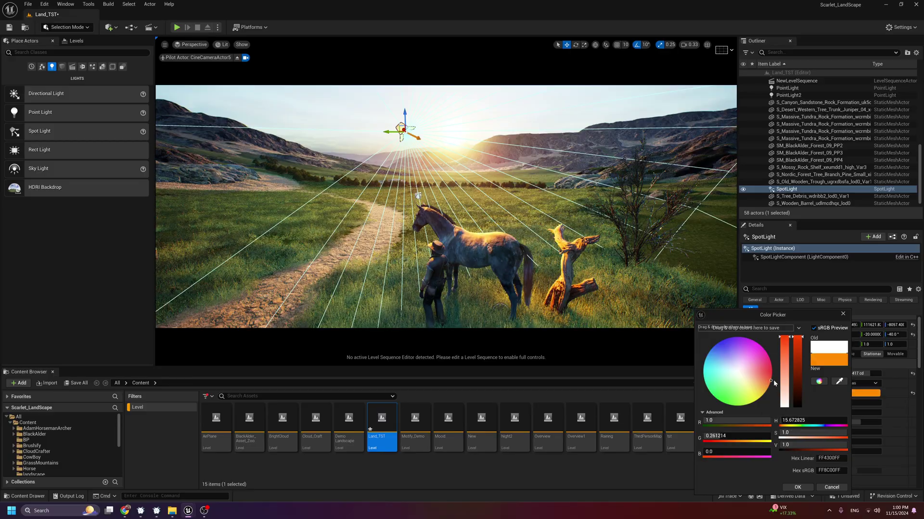
pyautogui.click(796, 488)
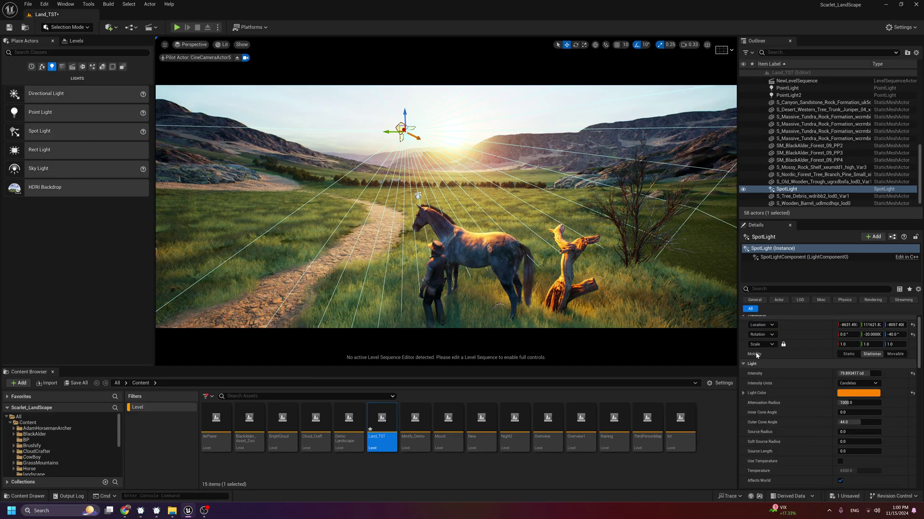
pyautogui.moveTo(846, 374)
pyautogui.mouseDown()
pyautogui.moveTo(837, 374)
pyautogui.moveTo(852, 374)
pyautogui.mouseUp()
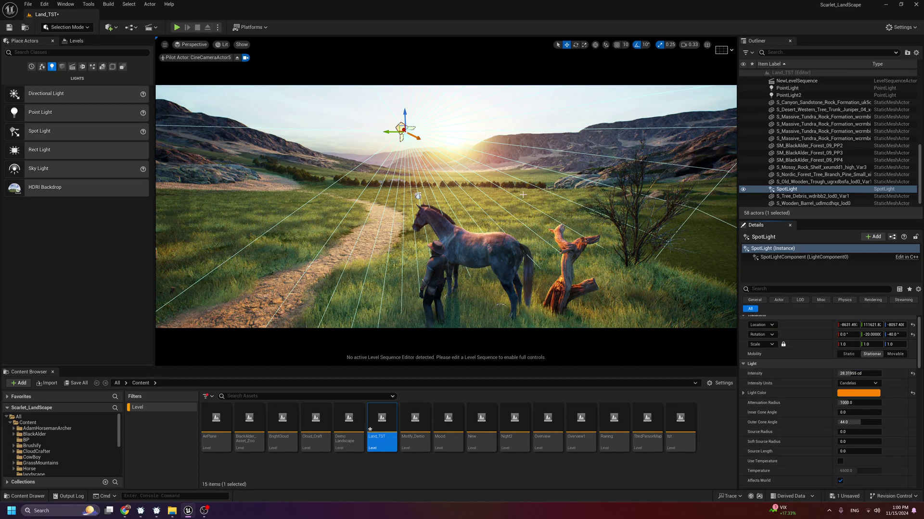
# Compare the horse and man with and without the spot light by toggling its visibility.
pyautogui.moveTo(512, 212); pyautogui.dragTo(512, 259, button='middle')
pyautogui.moveTo(514, 208); pyautogui.dragTo(524, 183, button='right')
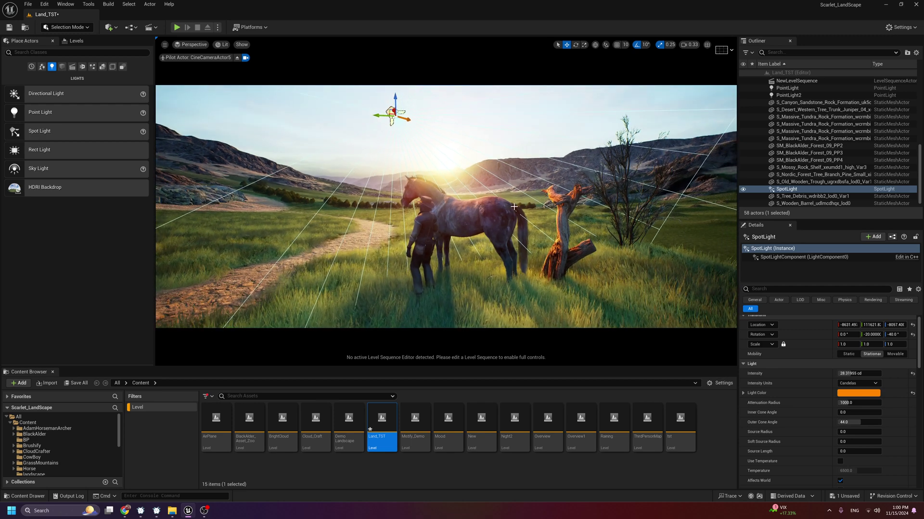
pyautogui.press('g')
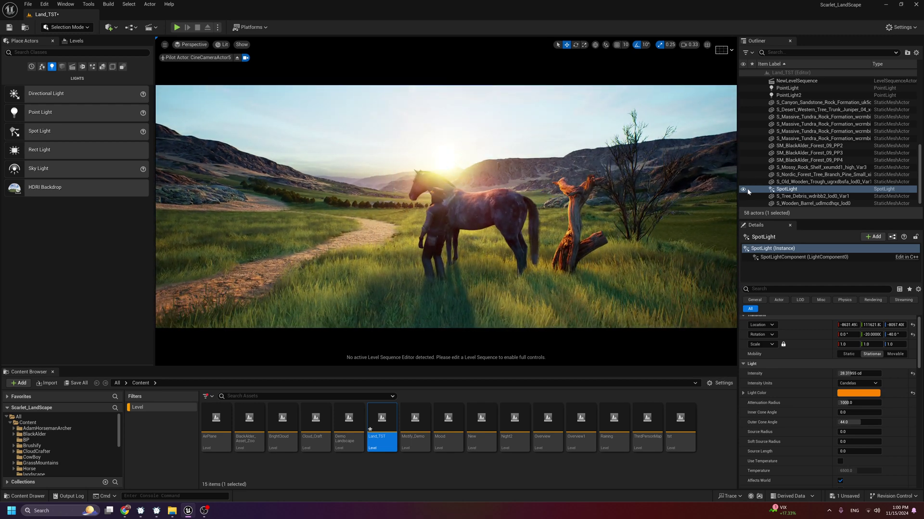
pyautogui.click(742, 190)
pyautogui.click(742, 190)
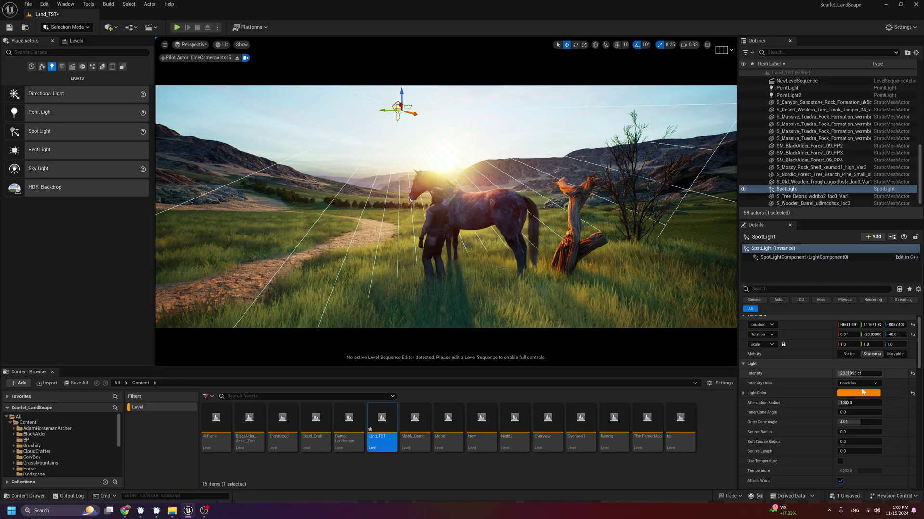
# Reduce the spot light's Attenuation Radius and move it away from the horse toward the path.
pyautogui.moveTo(859, 403); pyautogui.dragTo(842, 403)
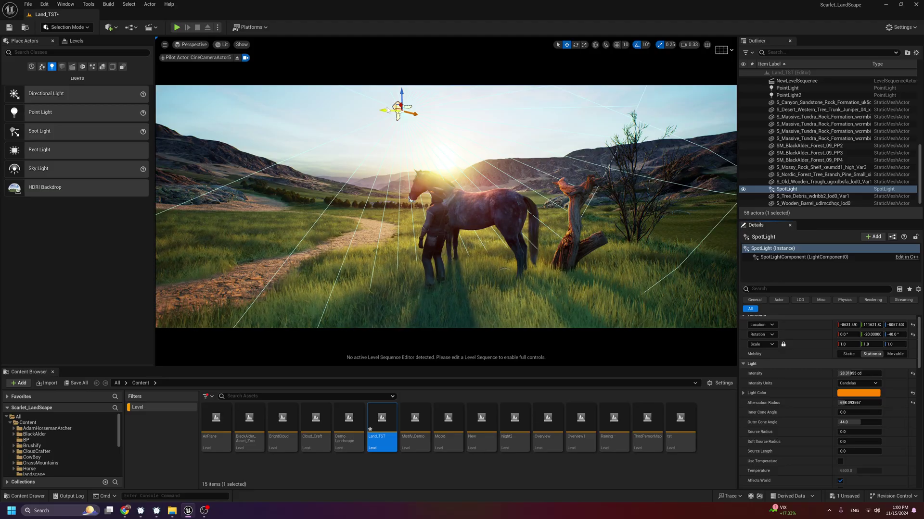
pyautogui.moveTo(386, 107); pyautogui.dragTo(349, 101)
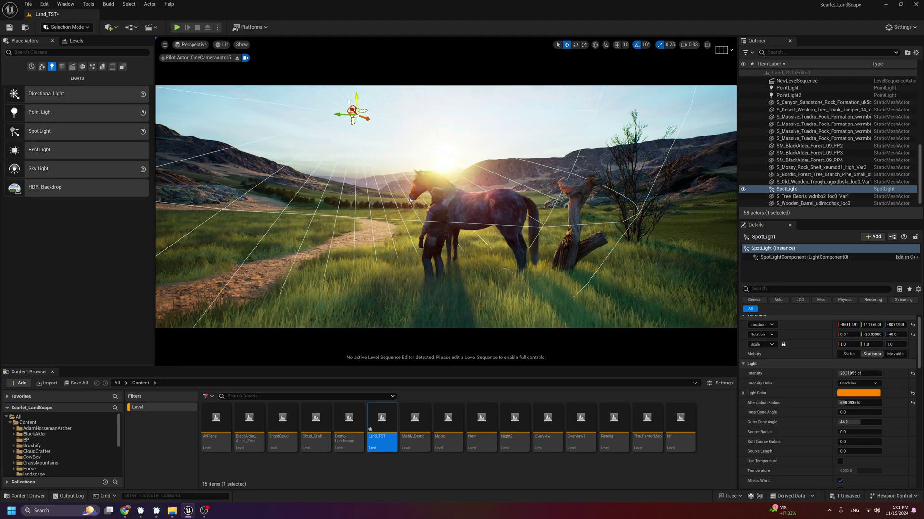
# Set the spot light's Soft Source Radius to about 632.
pyautogui.moveTo(846, 412); pyautogui.dragTo(864, 441)
pyautogui.hotkey('ctrl', 'z')
pyautogui.hotkey('ctrl', 'z')
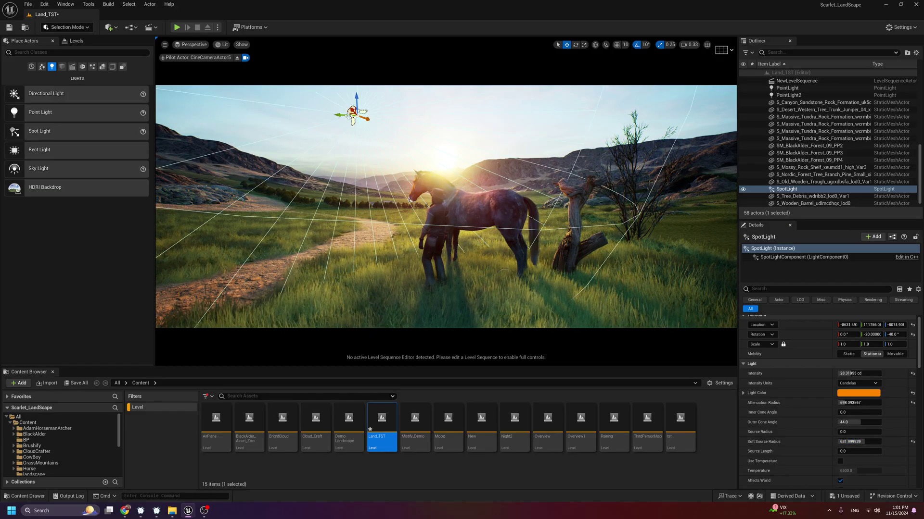
# Try moving the spot light farther from the horse and undo the move.
pyautogui.moveTo(346, 115)
pyautogui.mouseDown()
pyautogui.moveTo(279, 113)
pyautogui.moveTo(328, 115)
pyautogui.mouseUp()
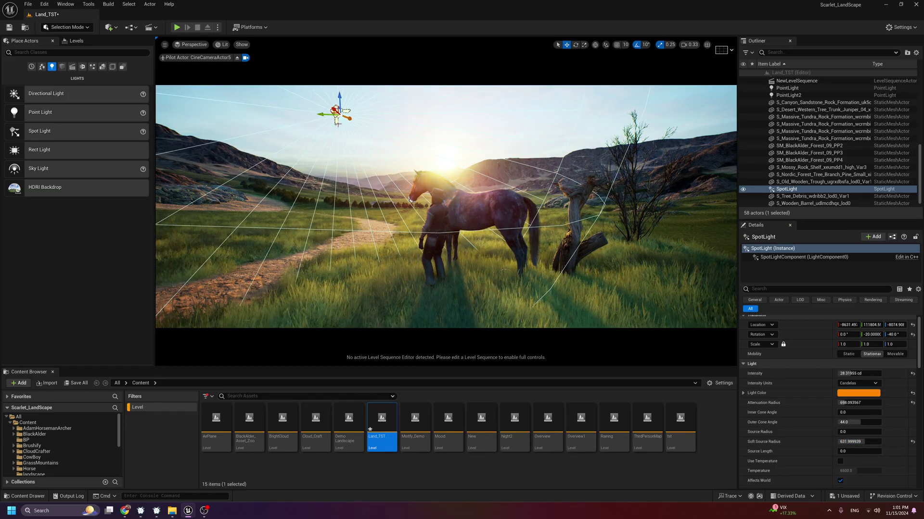
pyautogui.moveTo(336, 122); pyautogui.dragTo(337, 98, button='middle')
pyautogui.hotkey('ctrl', 'z')
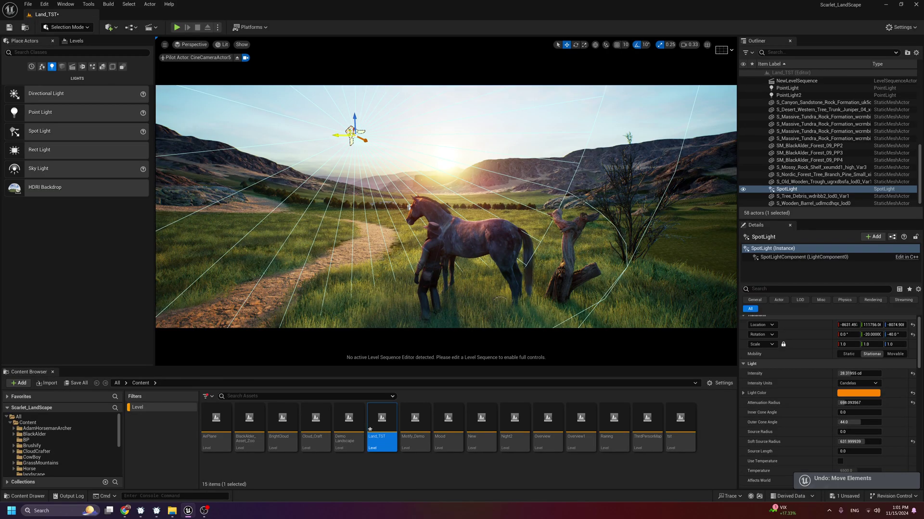
# Duplicate the spot light, place the copy nearer the camera, and lower it toward the man's height.
pyautogui.keyDown('alt'); pyautogui.moveTo(346, 132); pyautogui.dragTo(308, 150); pyautogui.keyUp('alt')
pyautogui.moveTo(308, 150); pyautogui.dragTo(296, 115, button='right')
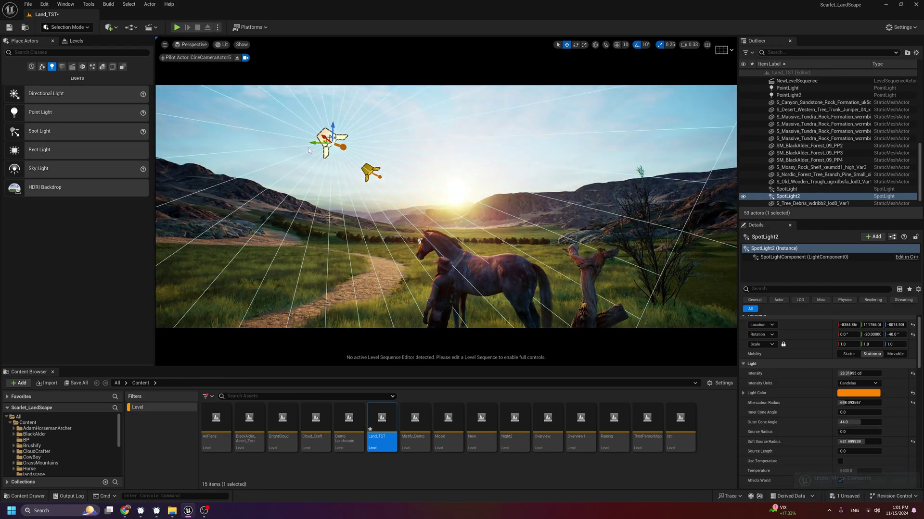
pyautogui.moveTo(332, 131); pyautogui.dragTo(329, 202)
pyautogui.moveTo(329, 202); pyautogui.dragTo(327, 212, button='middle')
pyautogui.press('g')
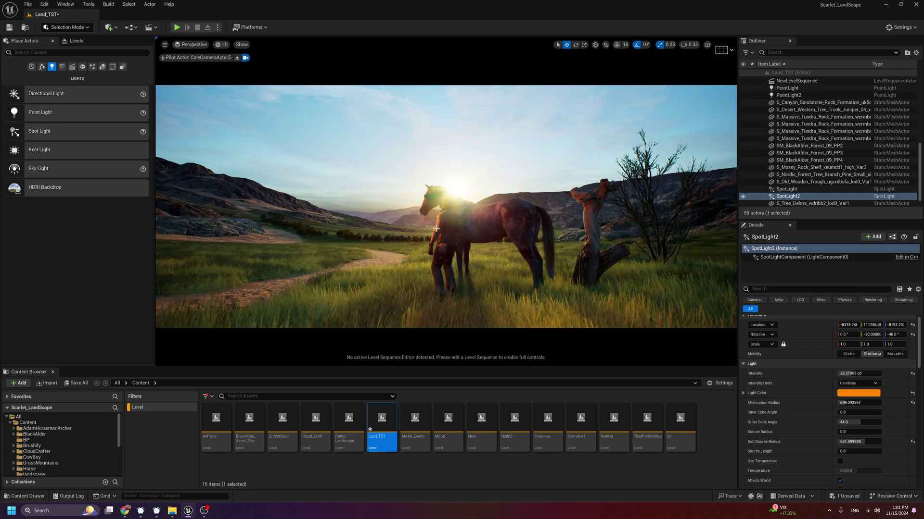
# Restrict the duplicated spot light to lighting channel 1 and enable channel 1 on the man as well.
pyautogui.click(776, 292)
pyautogui.write('c')
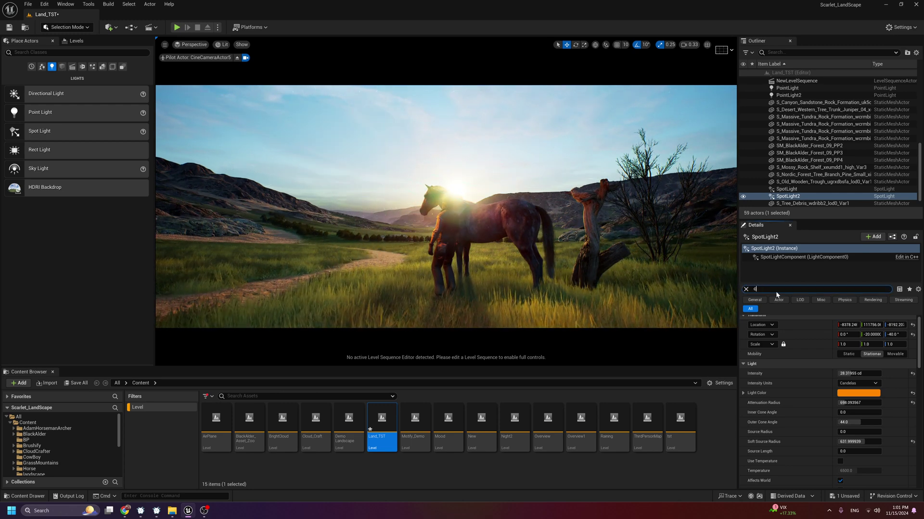
pyautogui.write('ha')
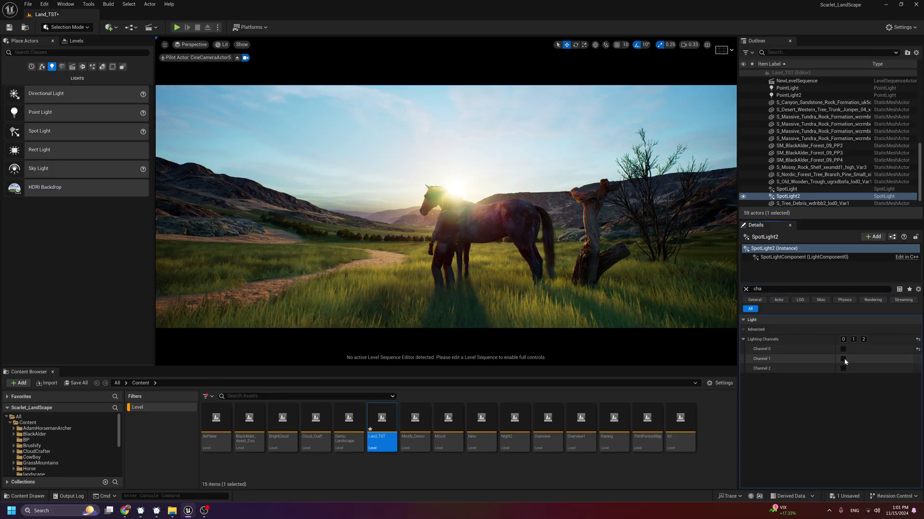
pyautogui.click(843, 359)
pyautogui.click(445, 240)
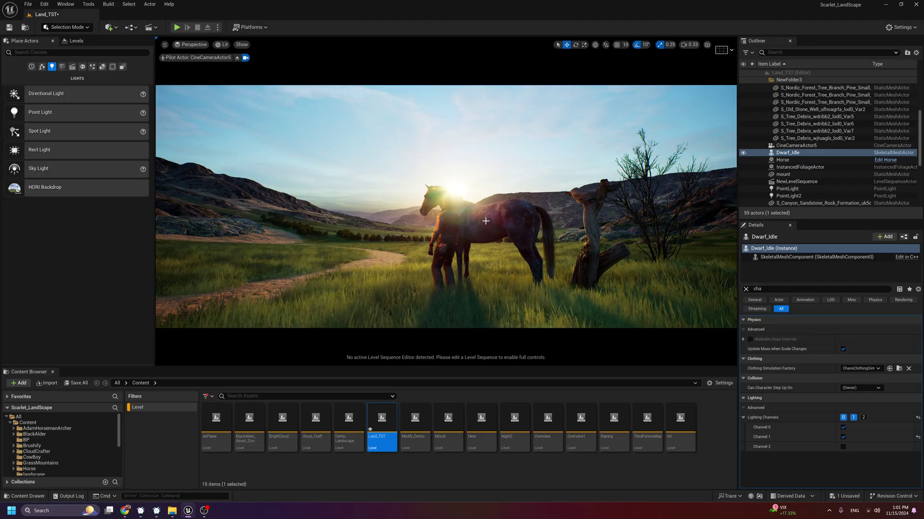
# Select the duplicated spot light again and shift it along the X axis by lowering its X location.
pyautogui.moveTo(397, 212); pyautogui.dragTo(426, 192, button='middle')
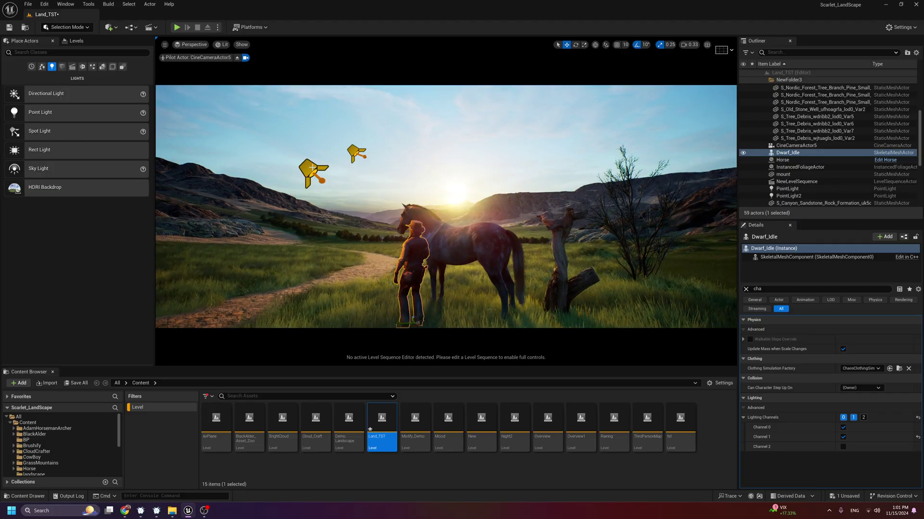
pyautogui.click(312, 167)
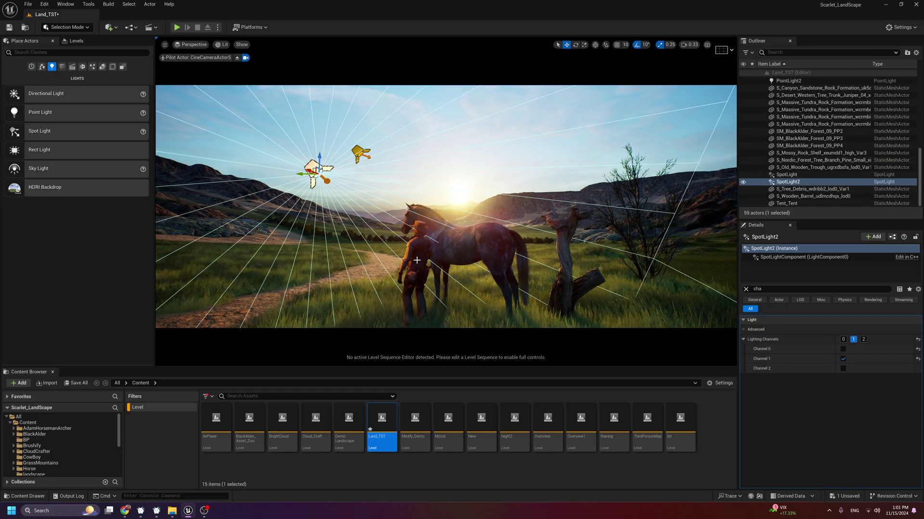
pyautogui.press('Up')
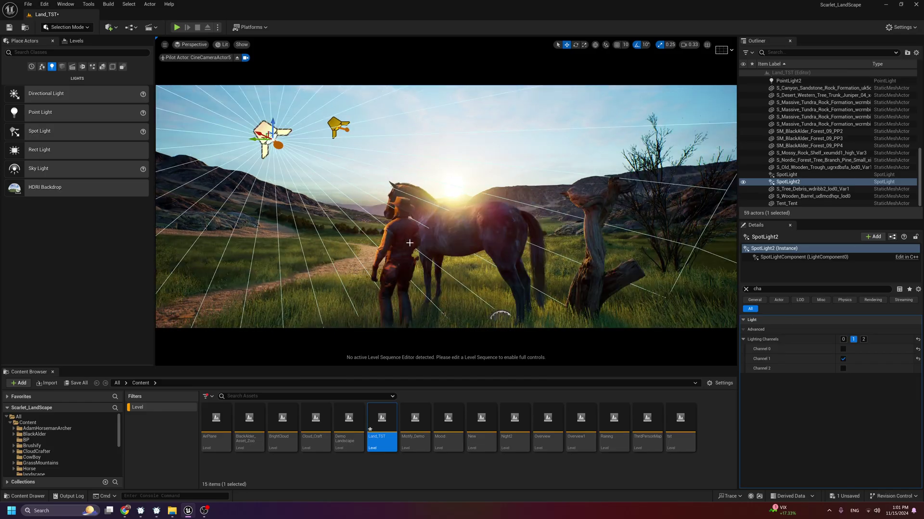
pyautogui.press('Down')
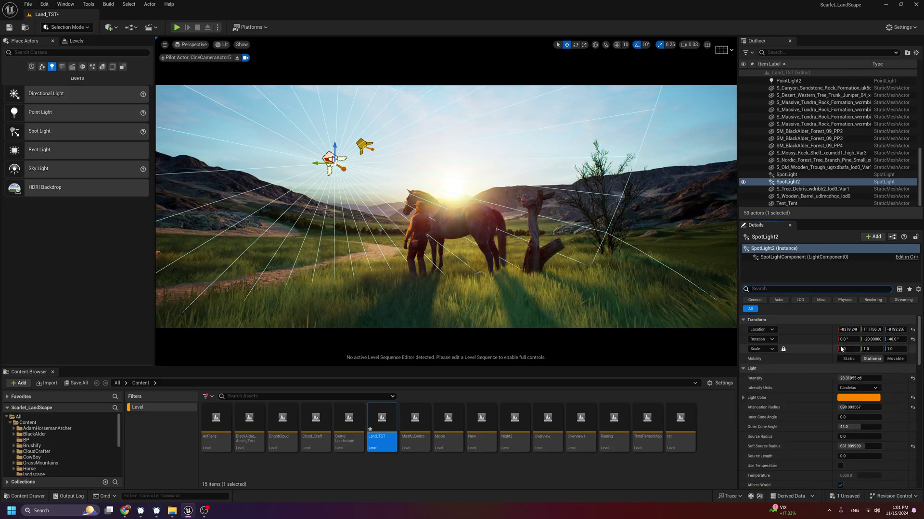
pyautogui.moveTo(853, 330)
pyautogui.mouseDown()
pyautogui.moveTo(865, 330)
pyautogui.moveTo(837, 330)
pyautogui.mouseUp()
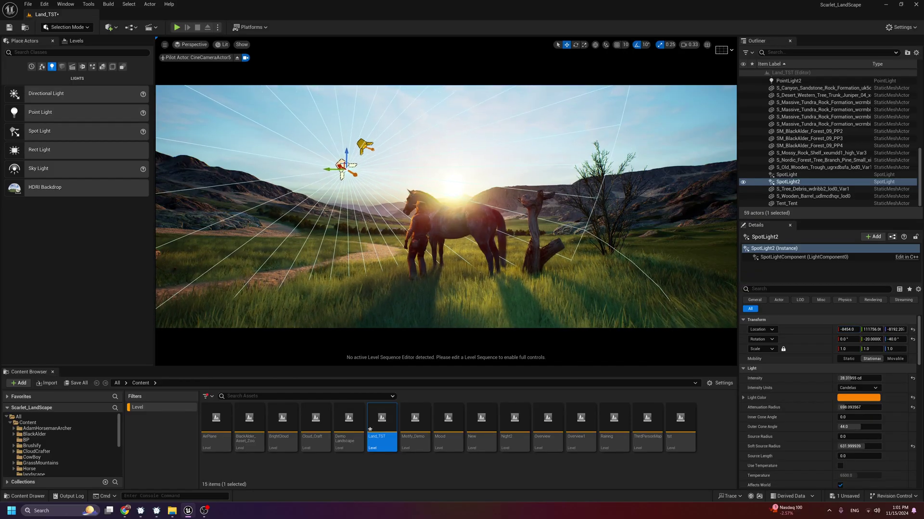
# Reduce the duplicated spot light's intensity to about 6.98 cd, judging the man's lighting with editor icons hidden.
pyautogui.press('g')
pyautogui.press('Up')
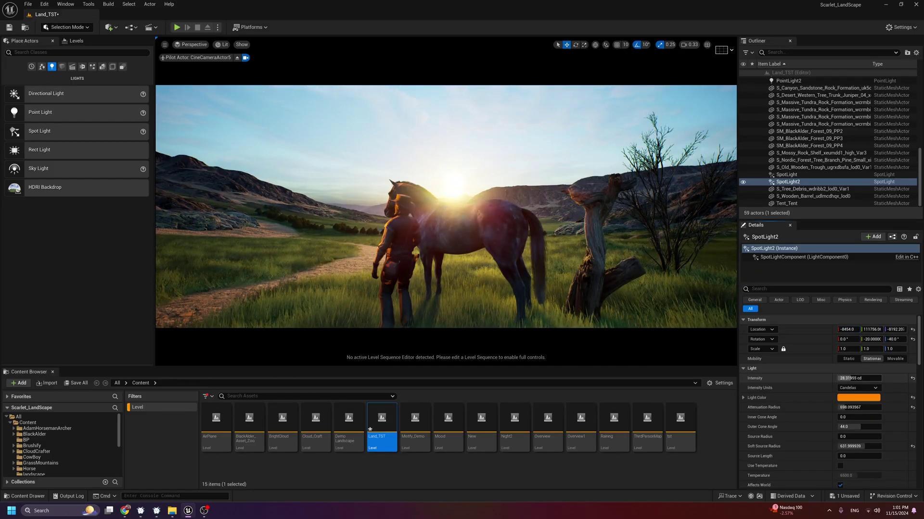
pyautogui.moveTo(848, 378); pyautogui.dragTo(842, 378)
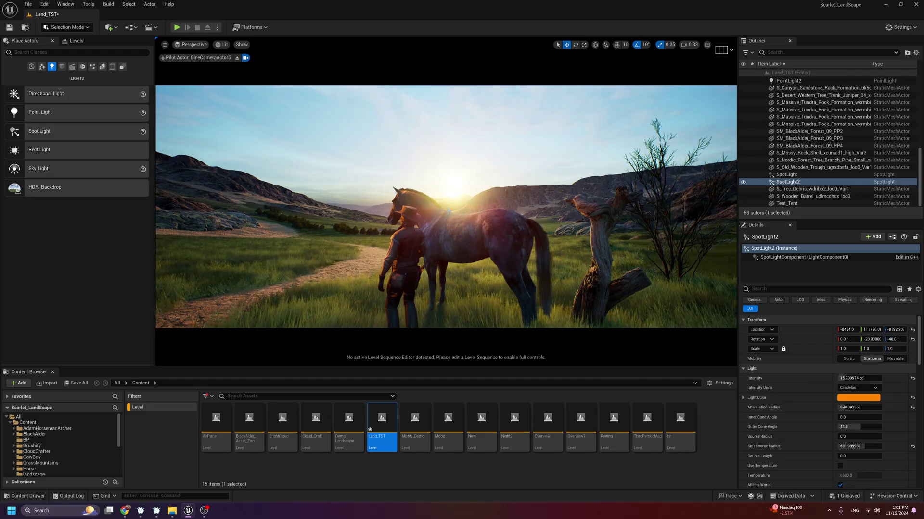
pyautogui.press('Down')
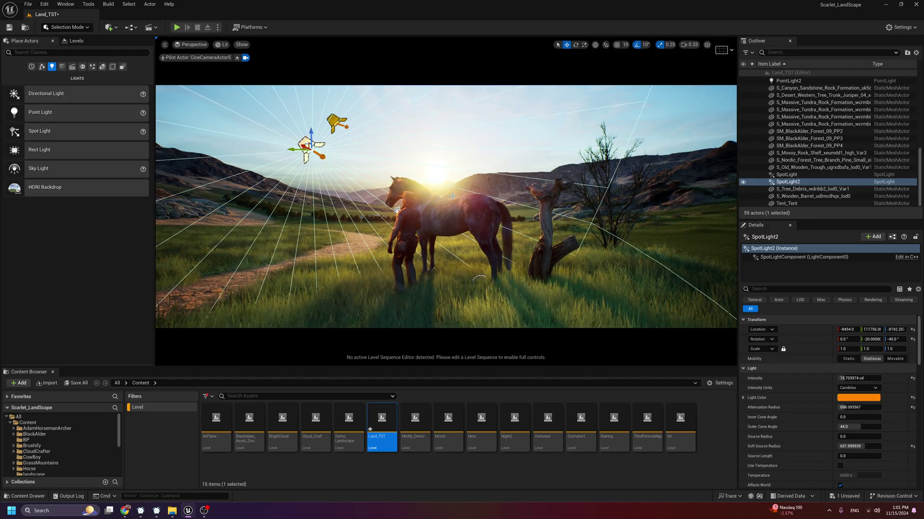
pyautogui.press('g')
pyautogui.moveTo(452, 196); pyautogui.dragTo(426, 190, button='right')
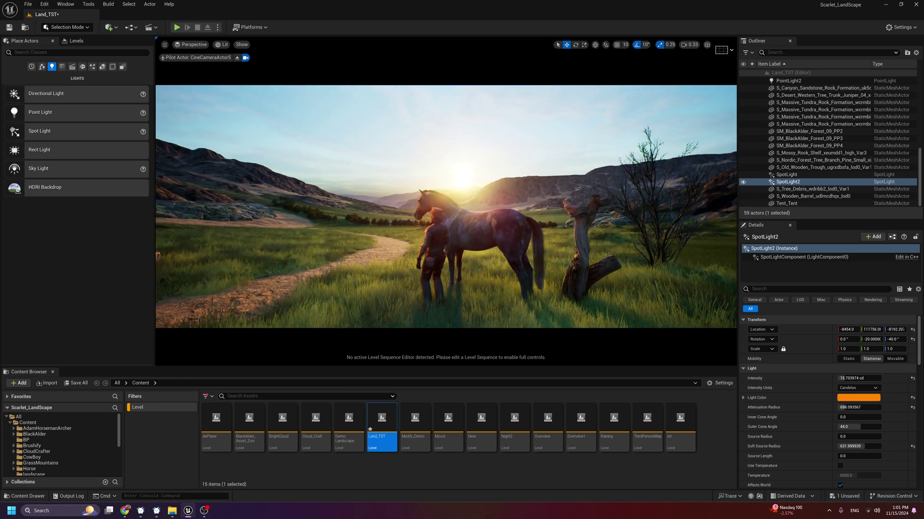
pyautogui.press('w')
pyautogui.press('a')
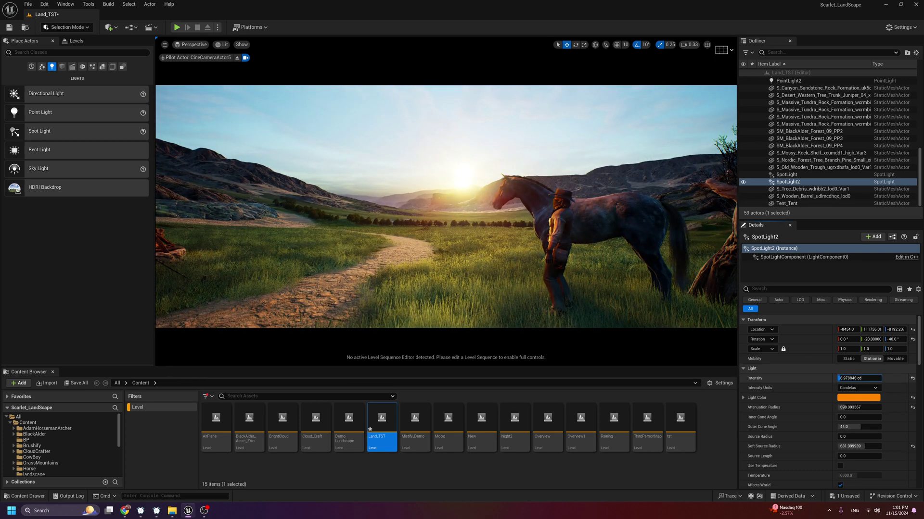
# Examine the warm lighting on the man and horse from near and far viewpoints.
pyautogui.press('g')
pyautogui.press('g')
pyautogui.press('w')
pyautogui.moveTo(519, 213); pyautogui.dragTo(522, 231, button='right')
pyautogui.press('e')
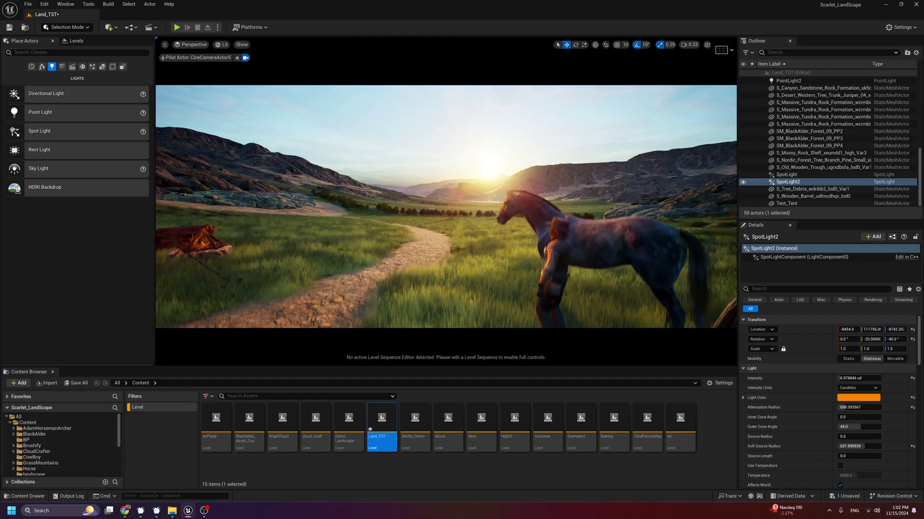
pyautogui.press('s')
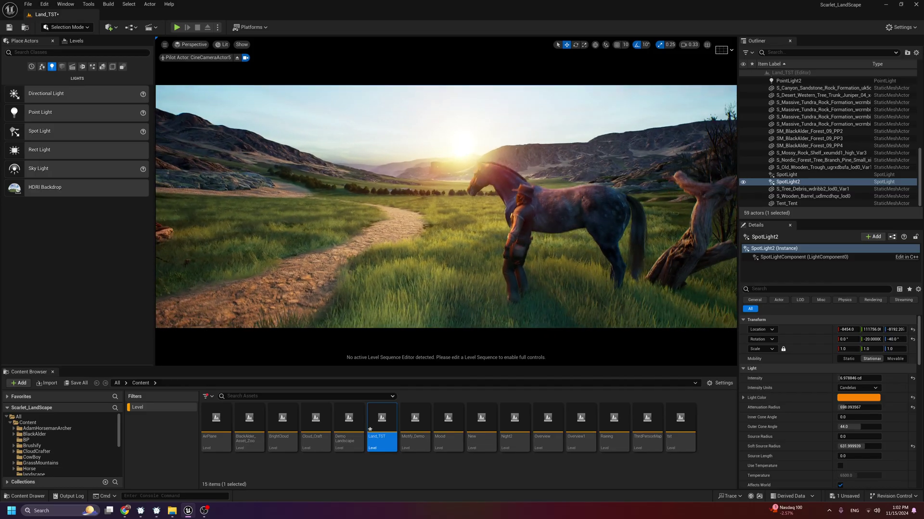